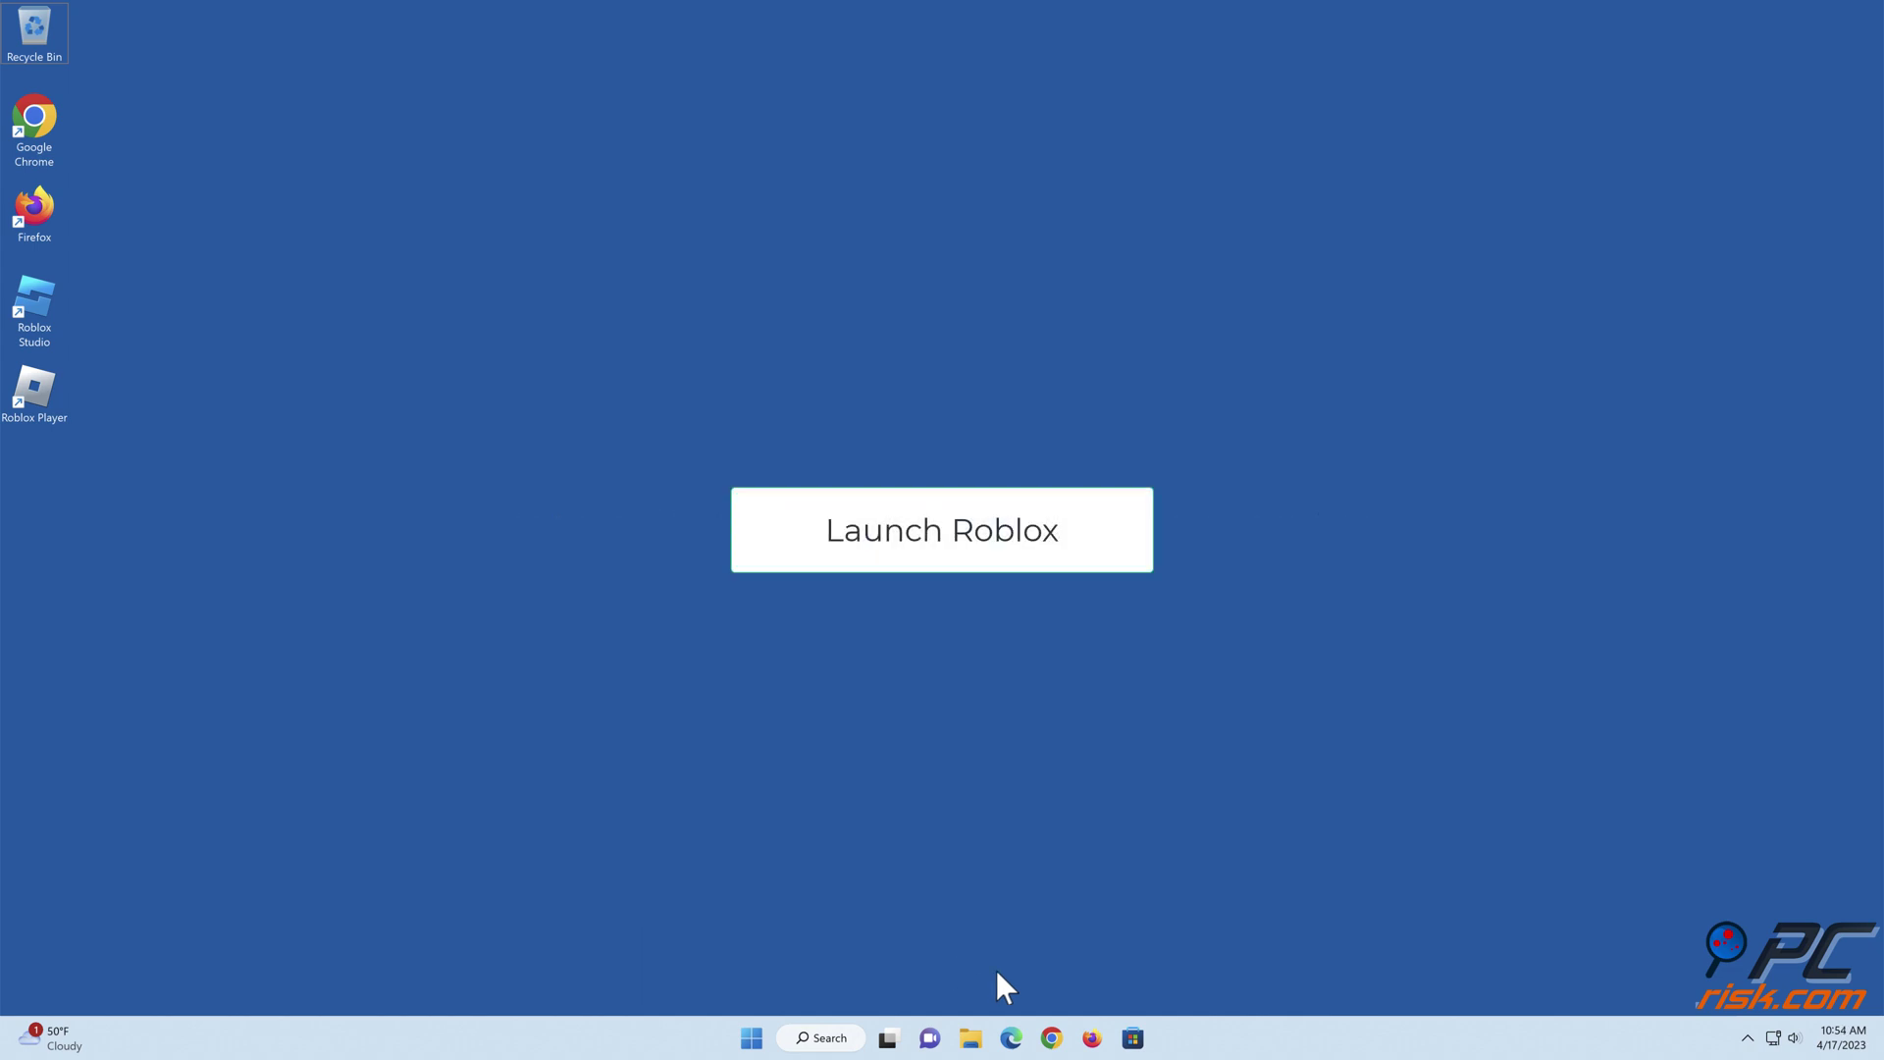
- Launch Microsoft Store from the taskbar
{"action": "left_click", "coordinate": [1133, 1039]}
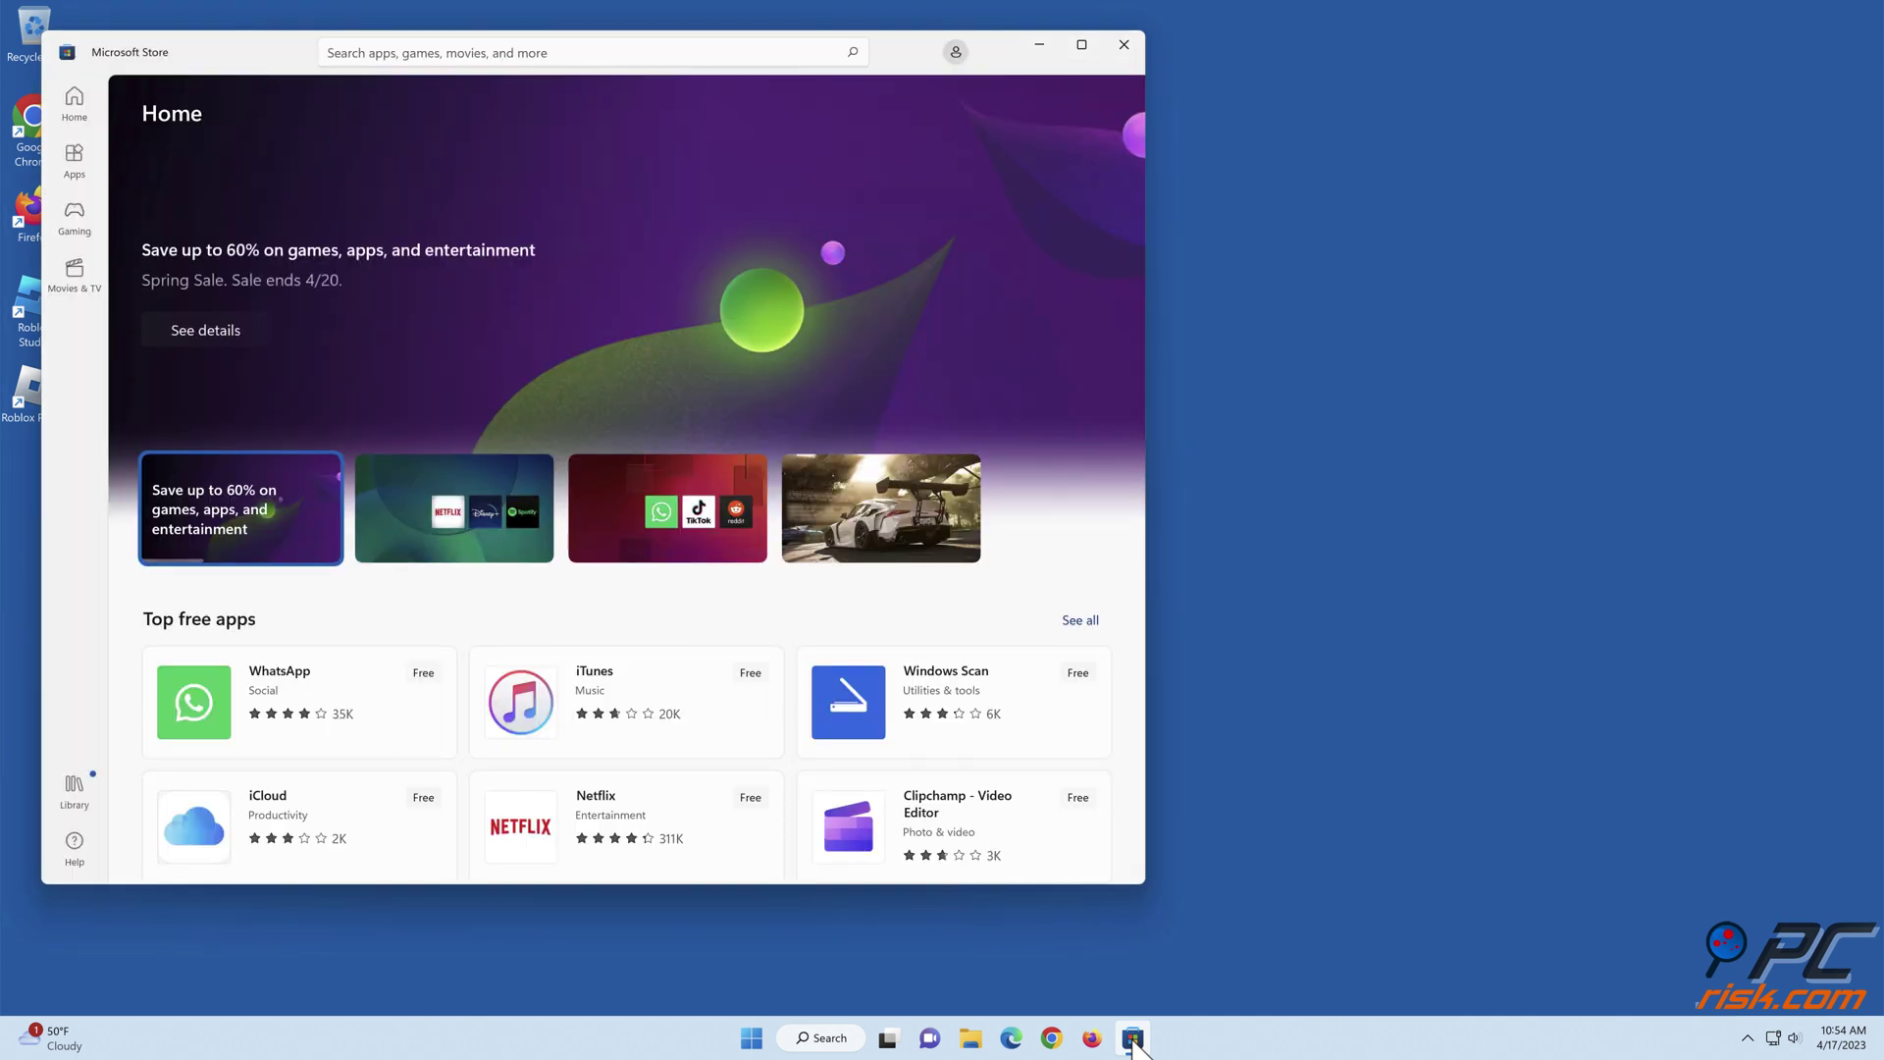
- Find Roblox under Gaming in the Store and start it with Play
{"action": "left_click", "coordinate": [76, 218]}
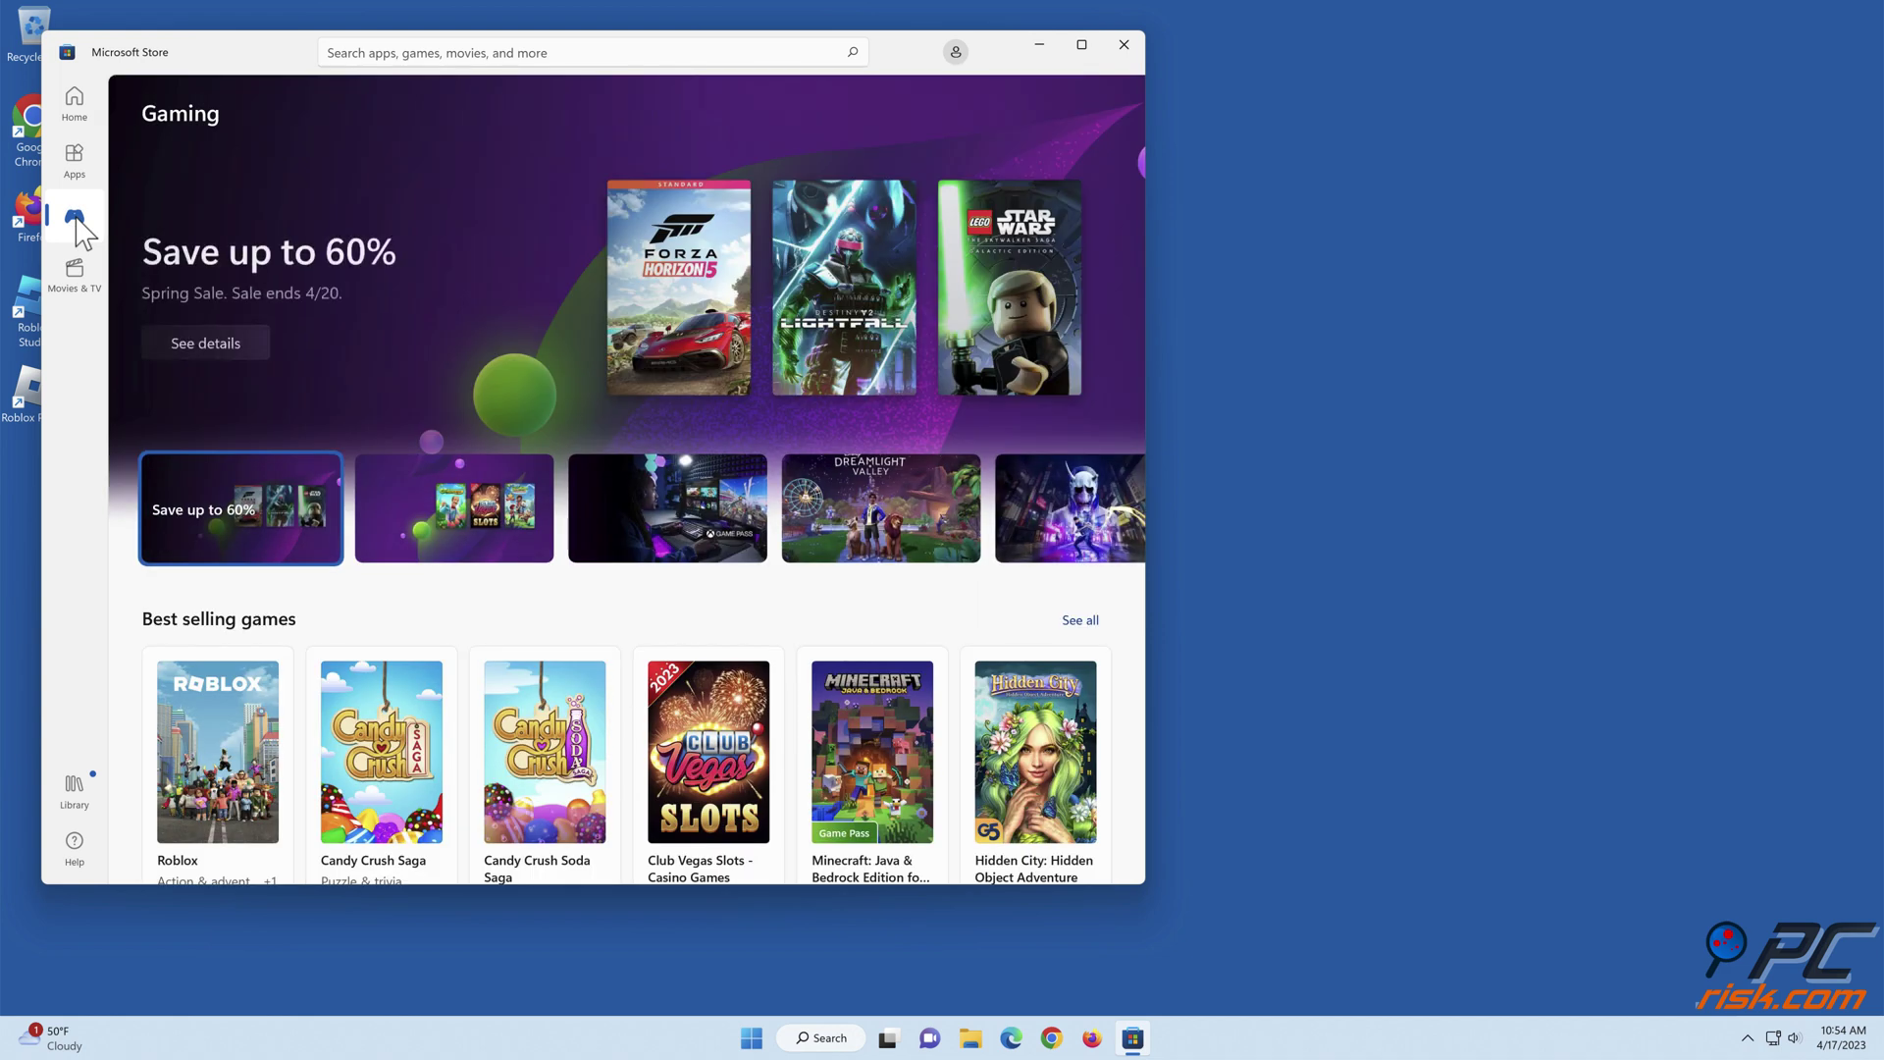
{"action": "scroll", "coordinate": [200, 317], "scroll_direction": "down", "scroll_amount": 2}
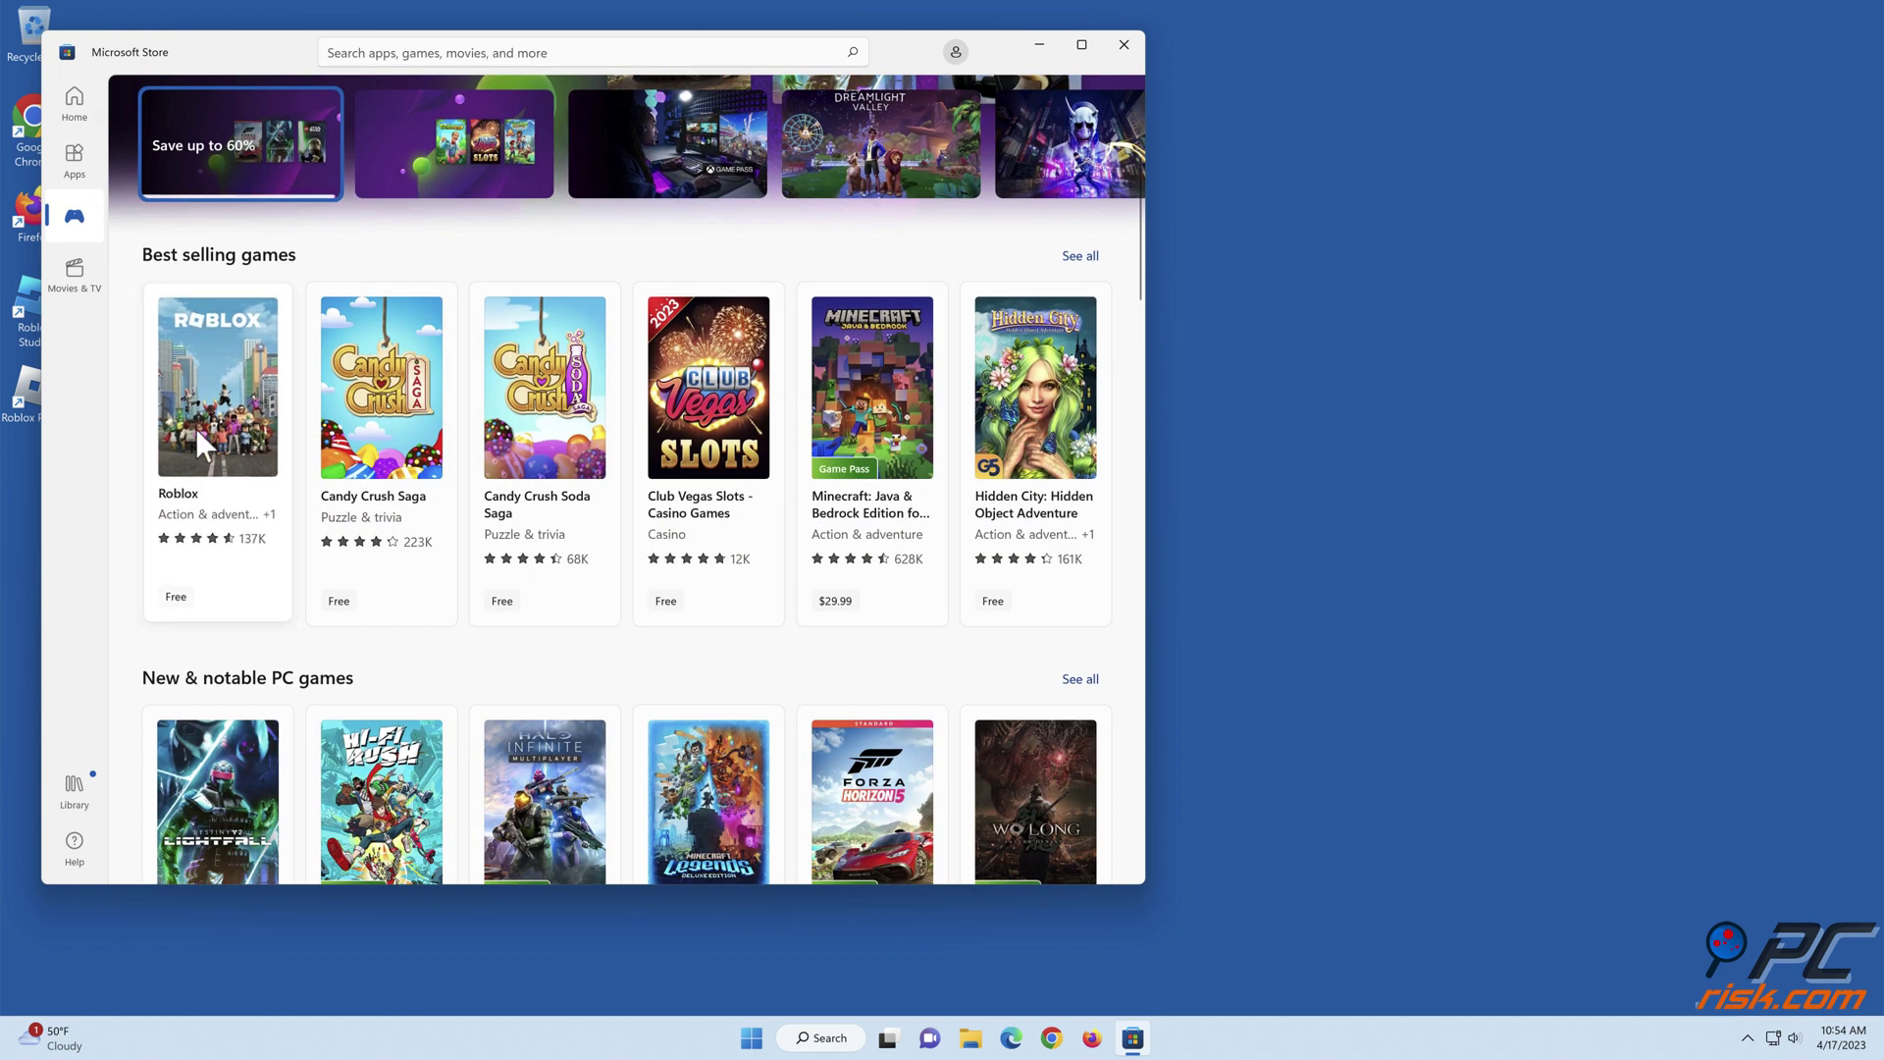
{"action": "mouse_move", "coordinate": [218, 765]}
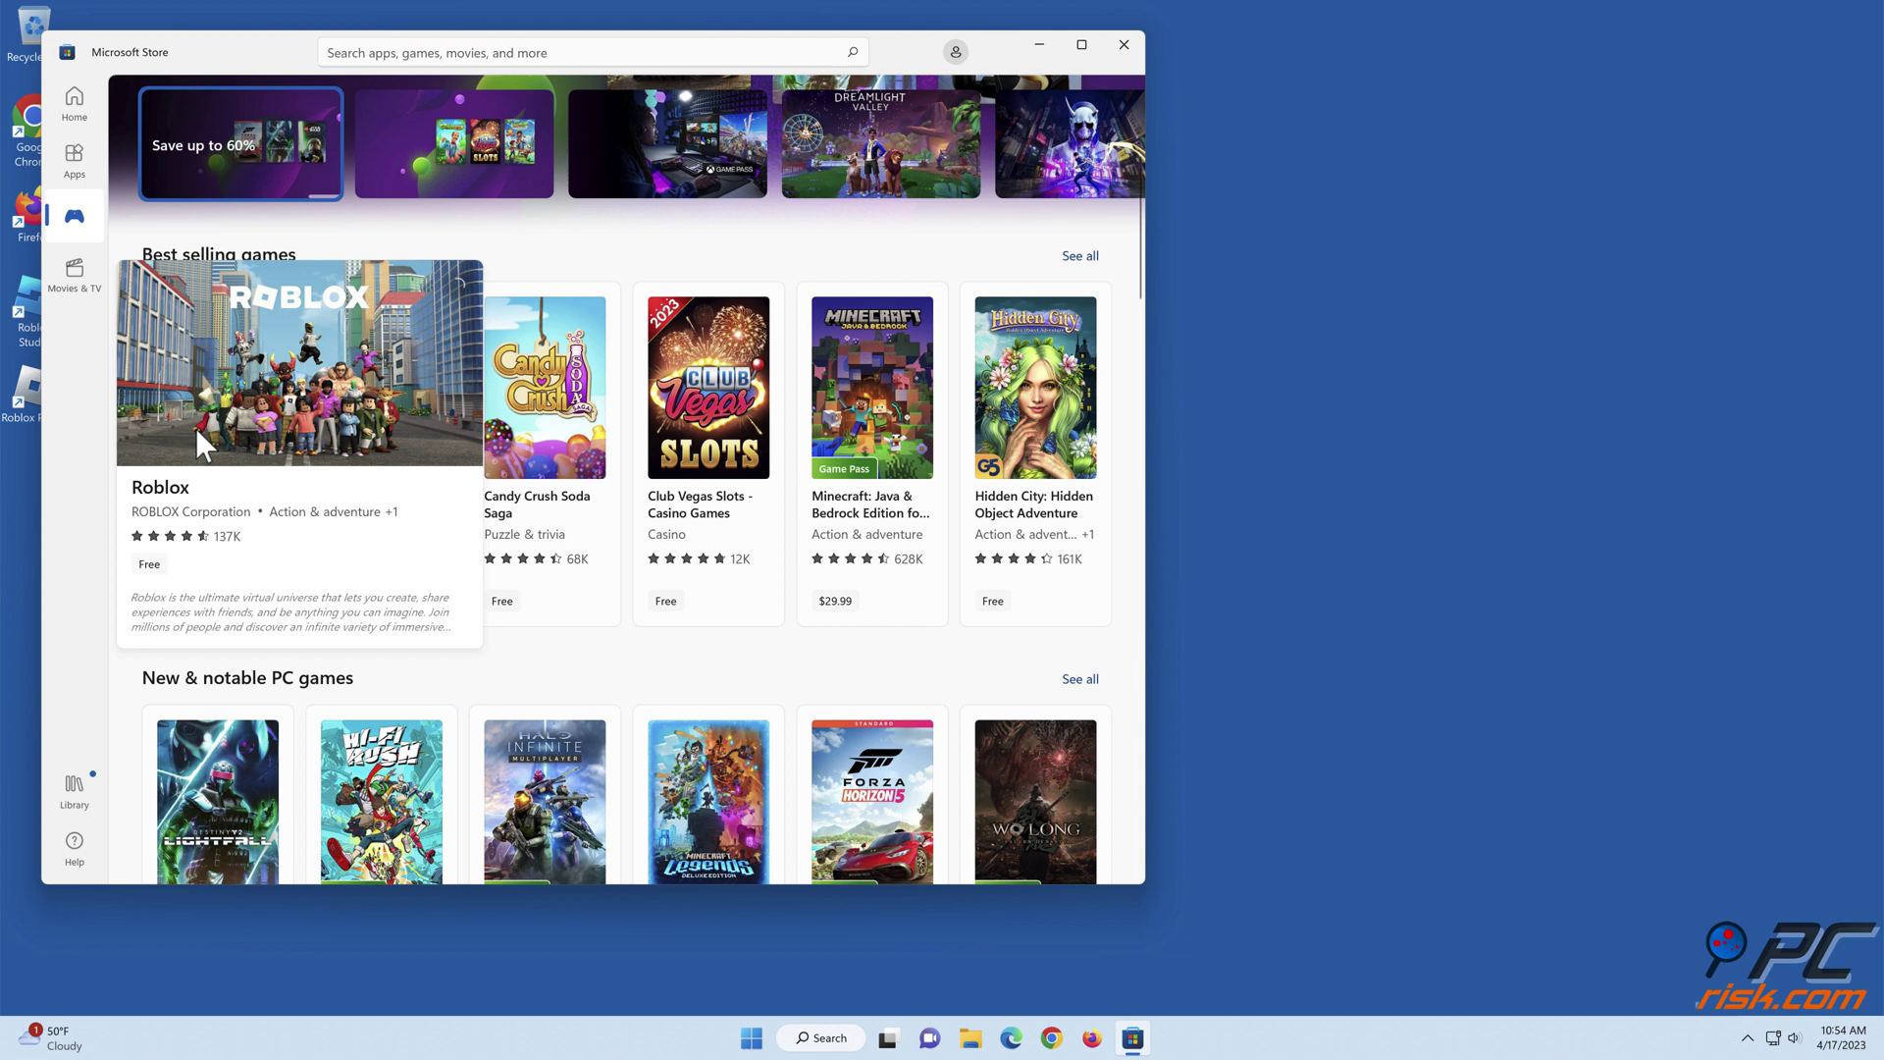
{"action": "left_click", "coordinate": [196, 429]}
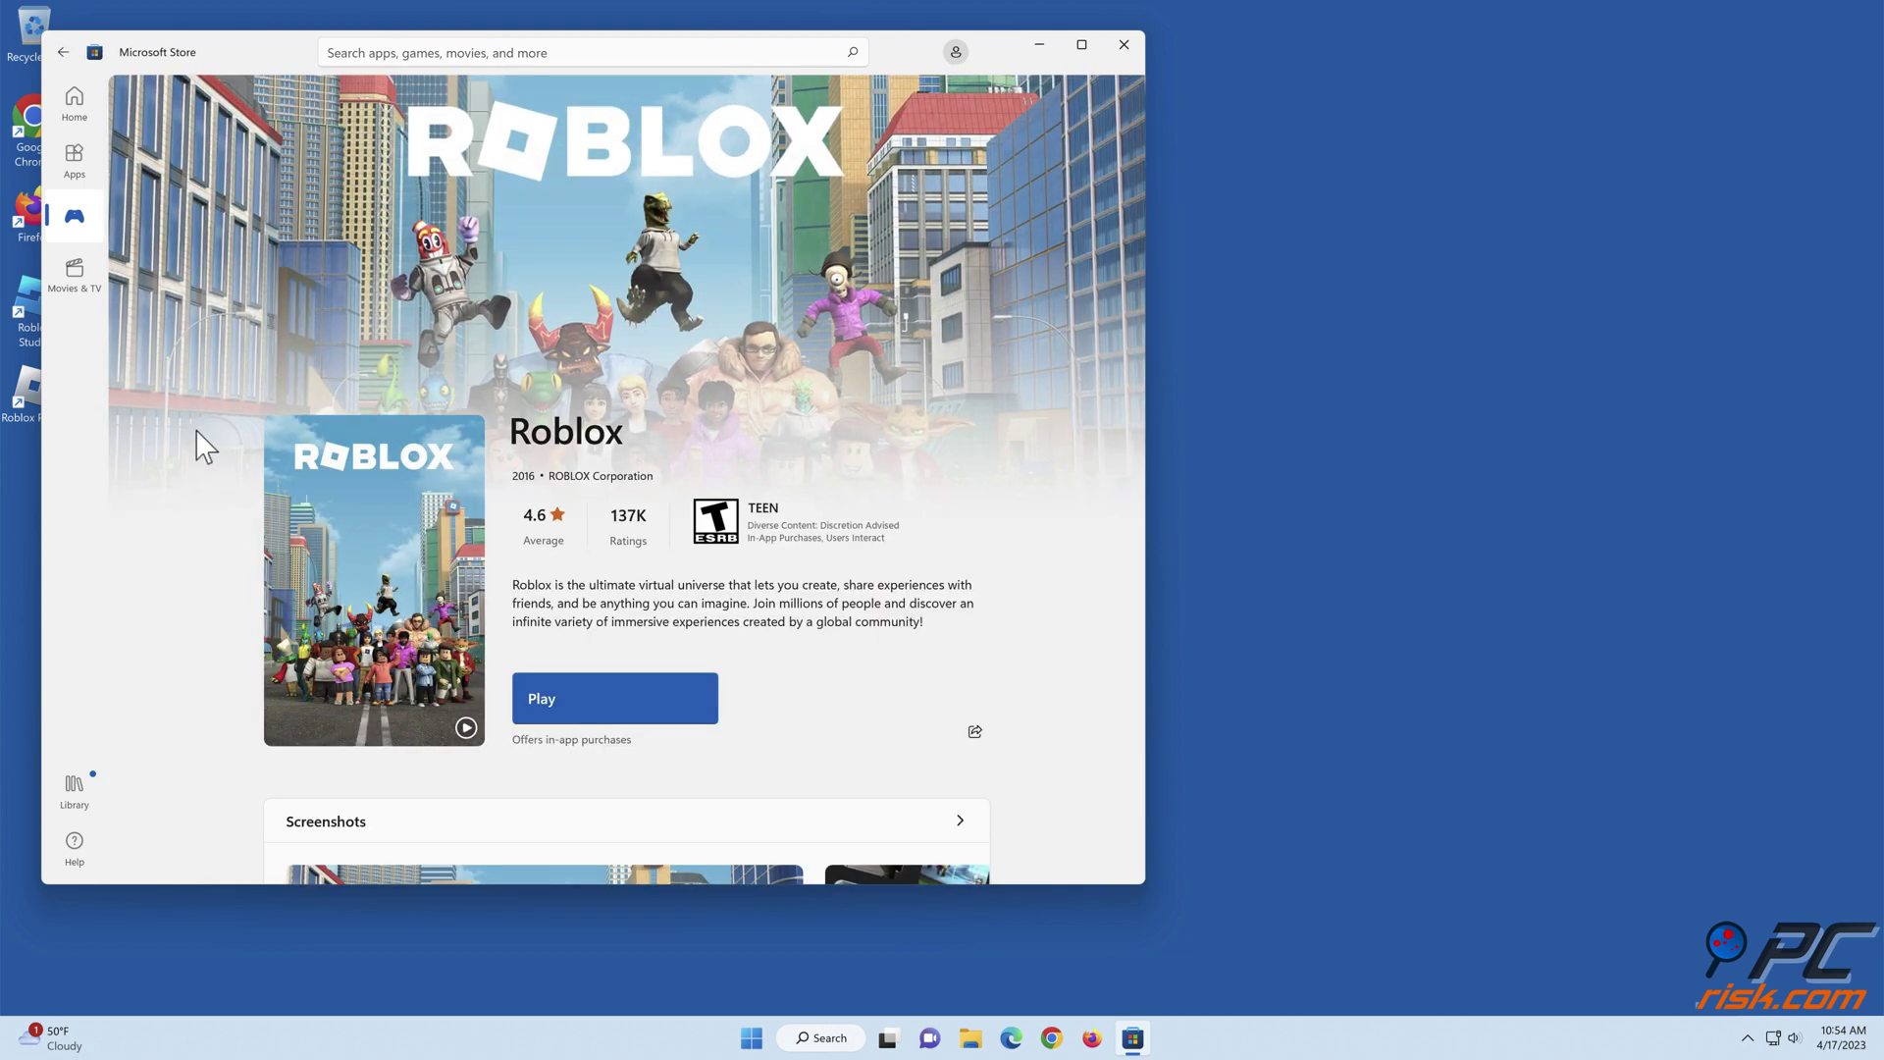
{"action": "left_click", "coordinate": [554, 707]}
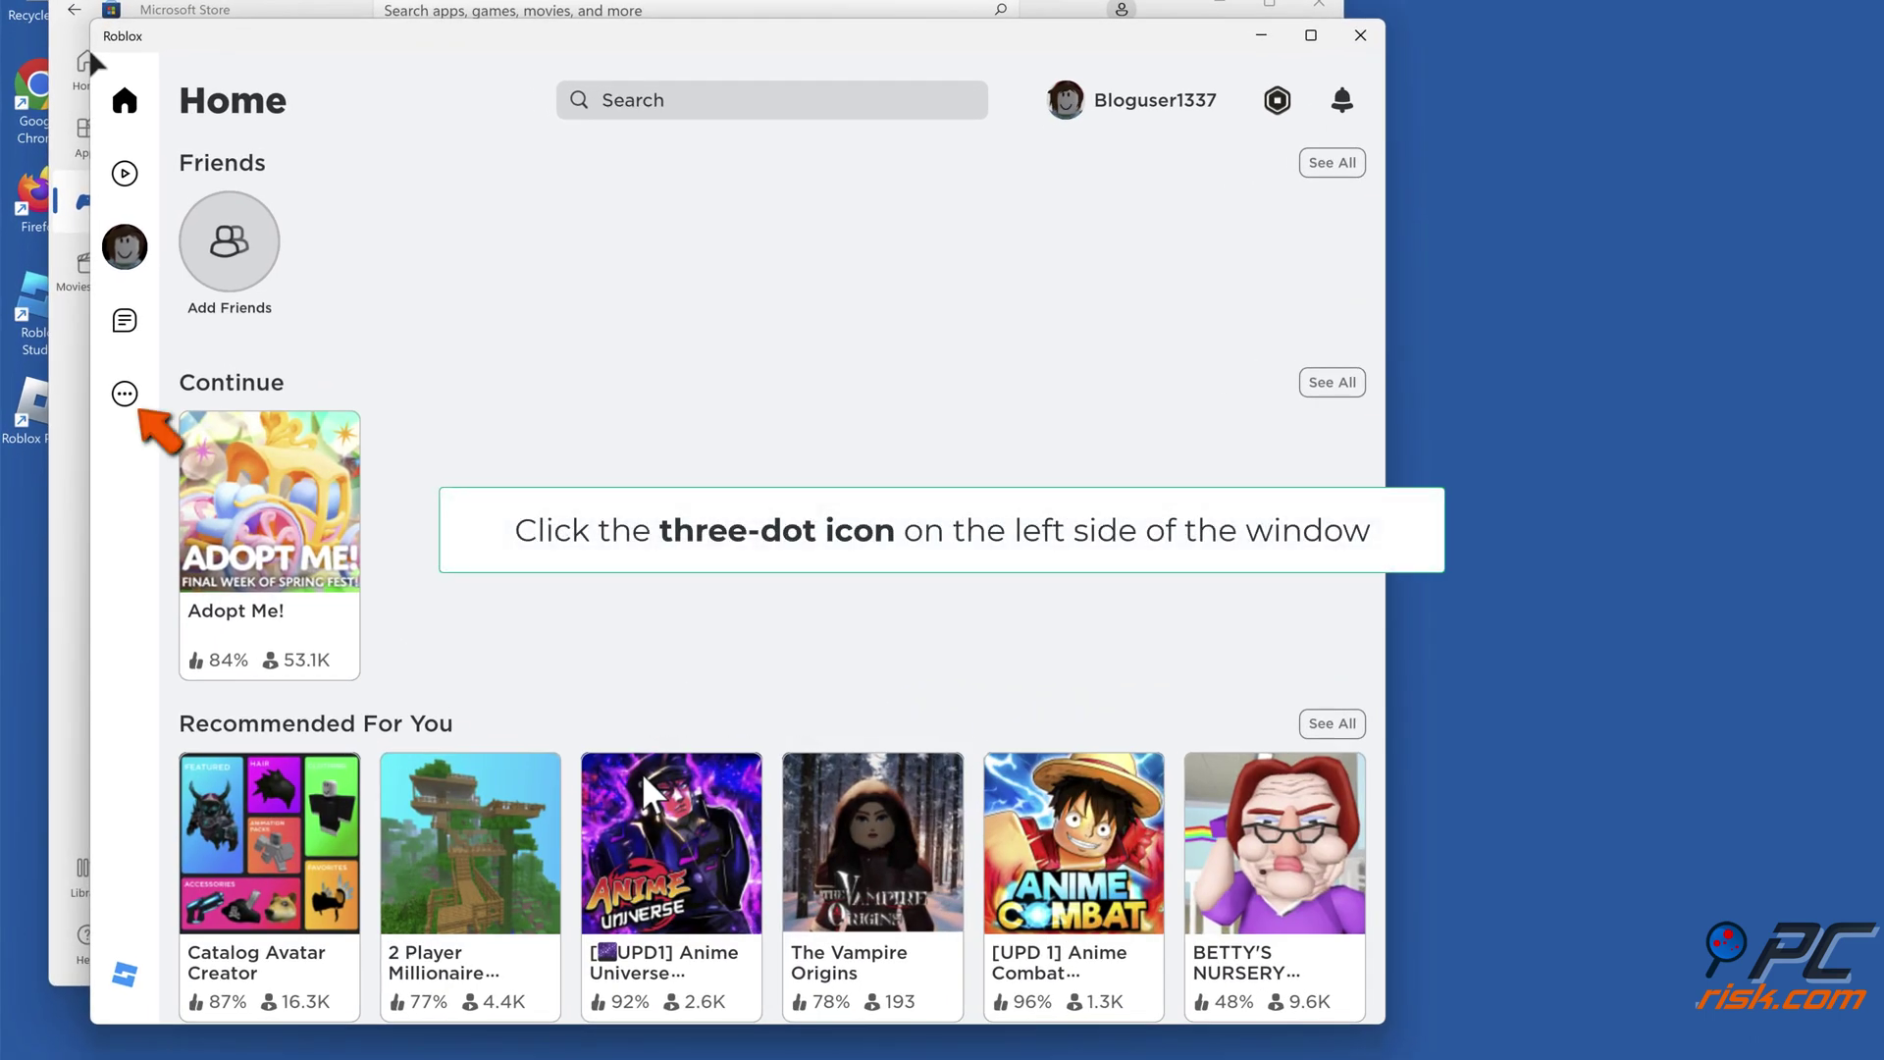
- Go to the Security page of Roblox's Settings via the More menu
{"action": "left_click", "coordinate": [124, 395]}
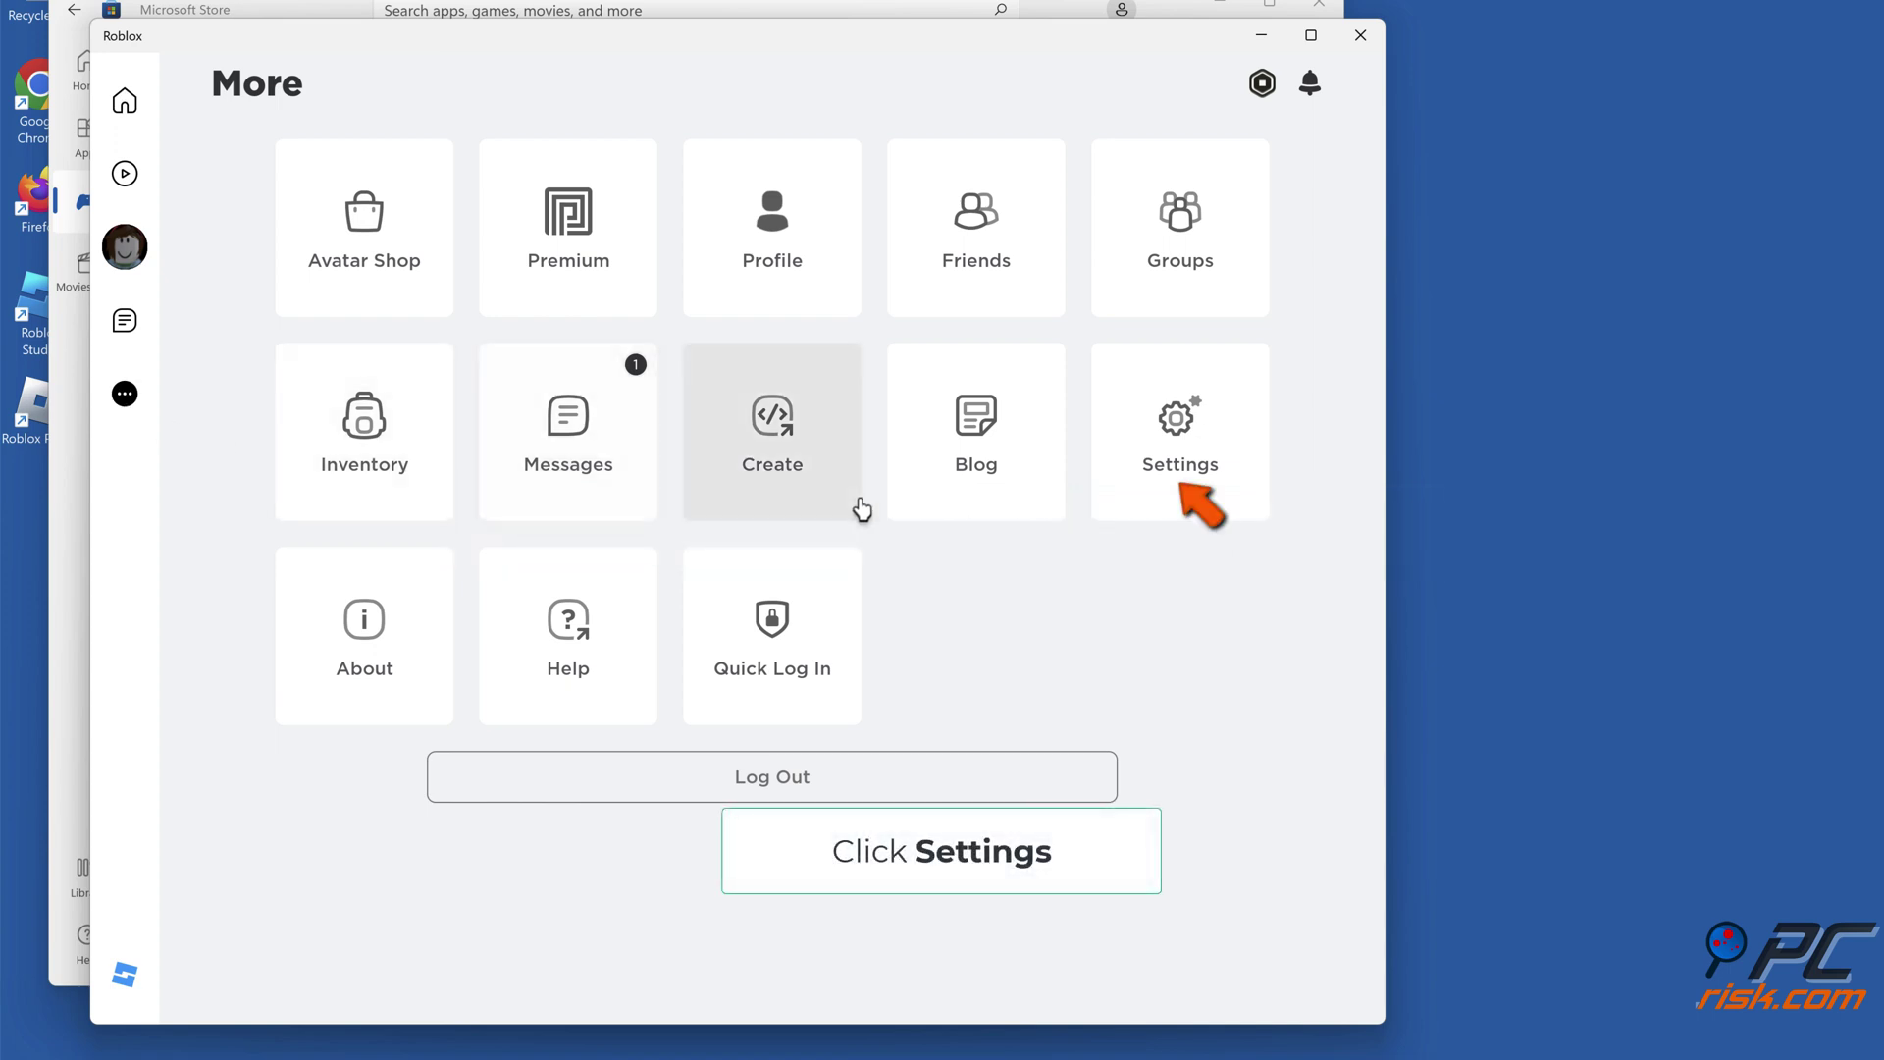
{"action": "left_click", "coordinate": [1166, 499]}
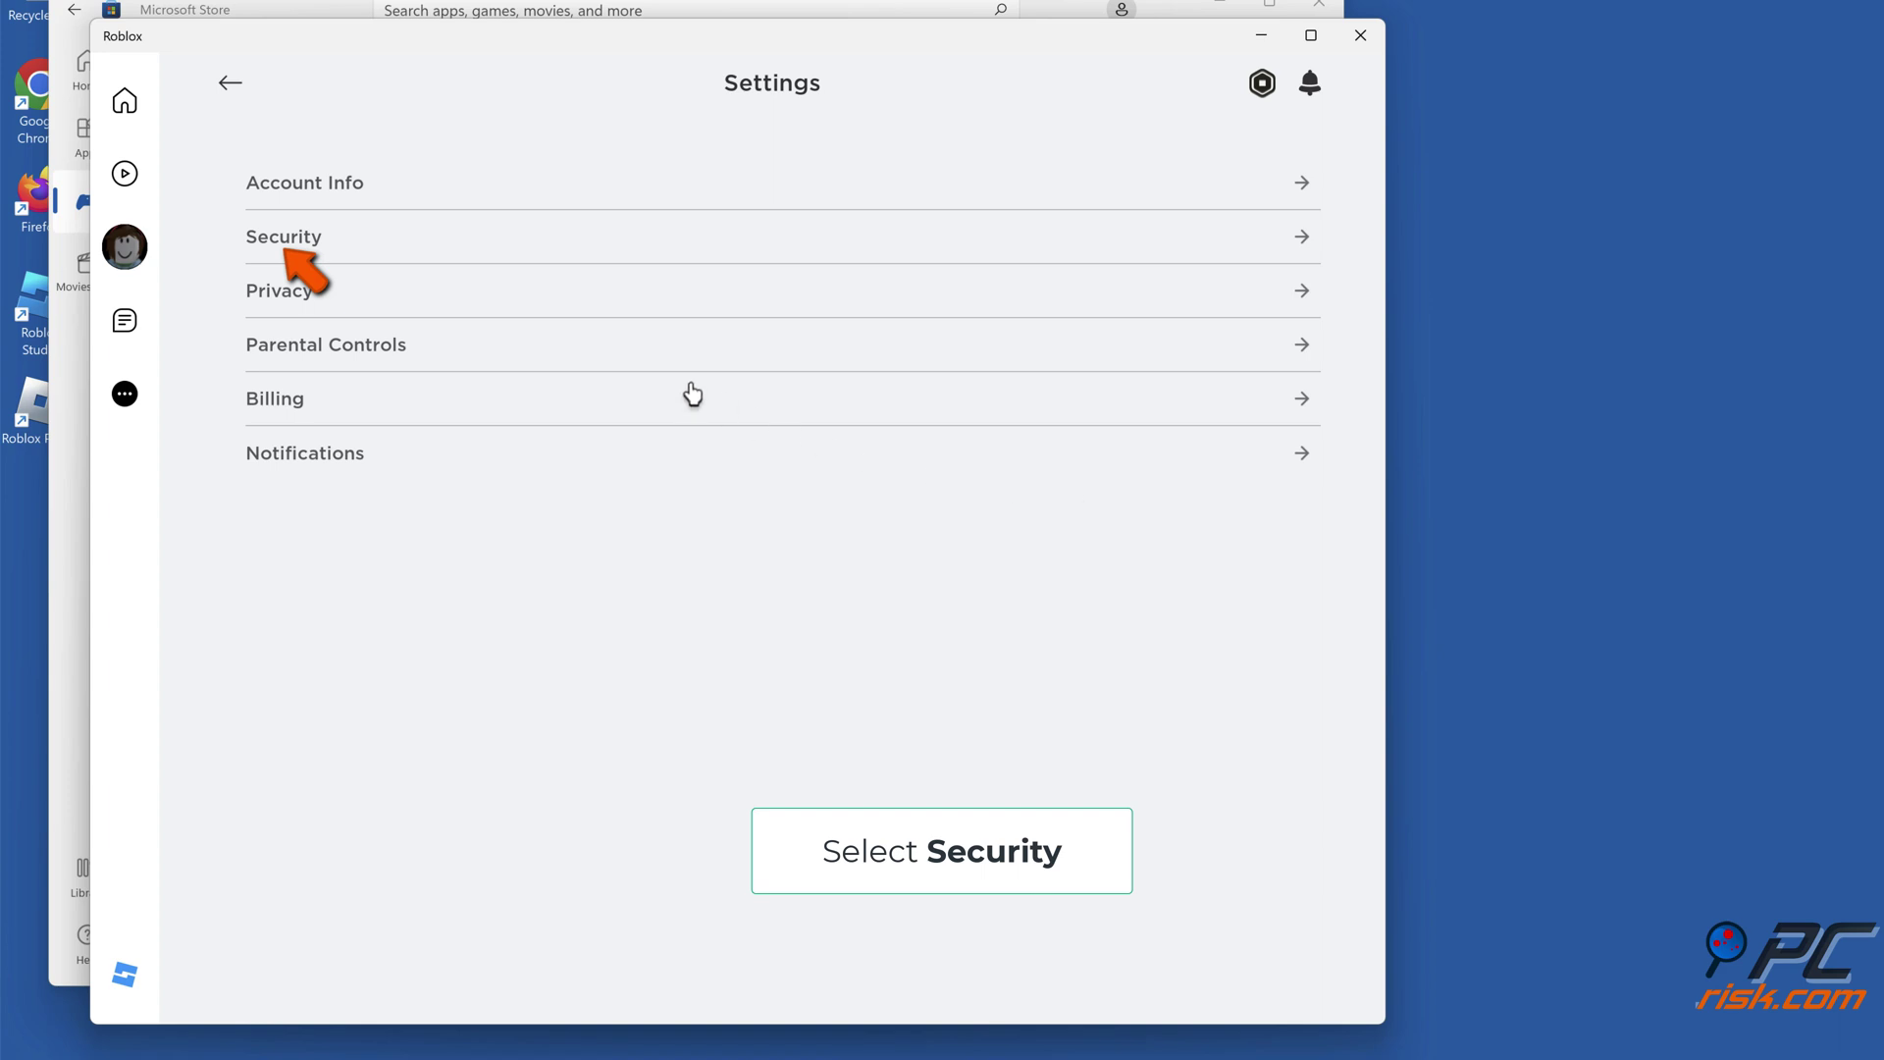
{"action": "left_click", "coordinate": [295, 243]}
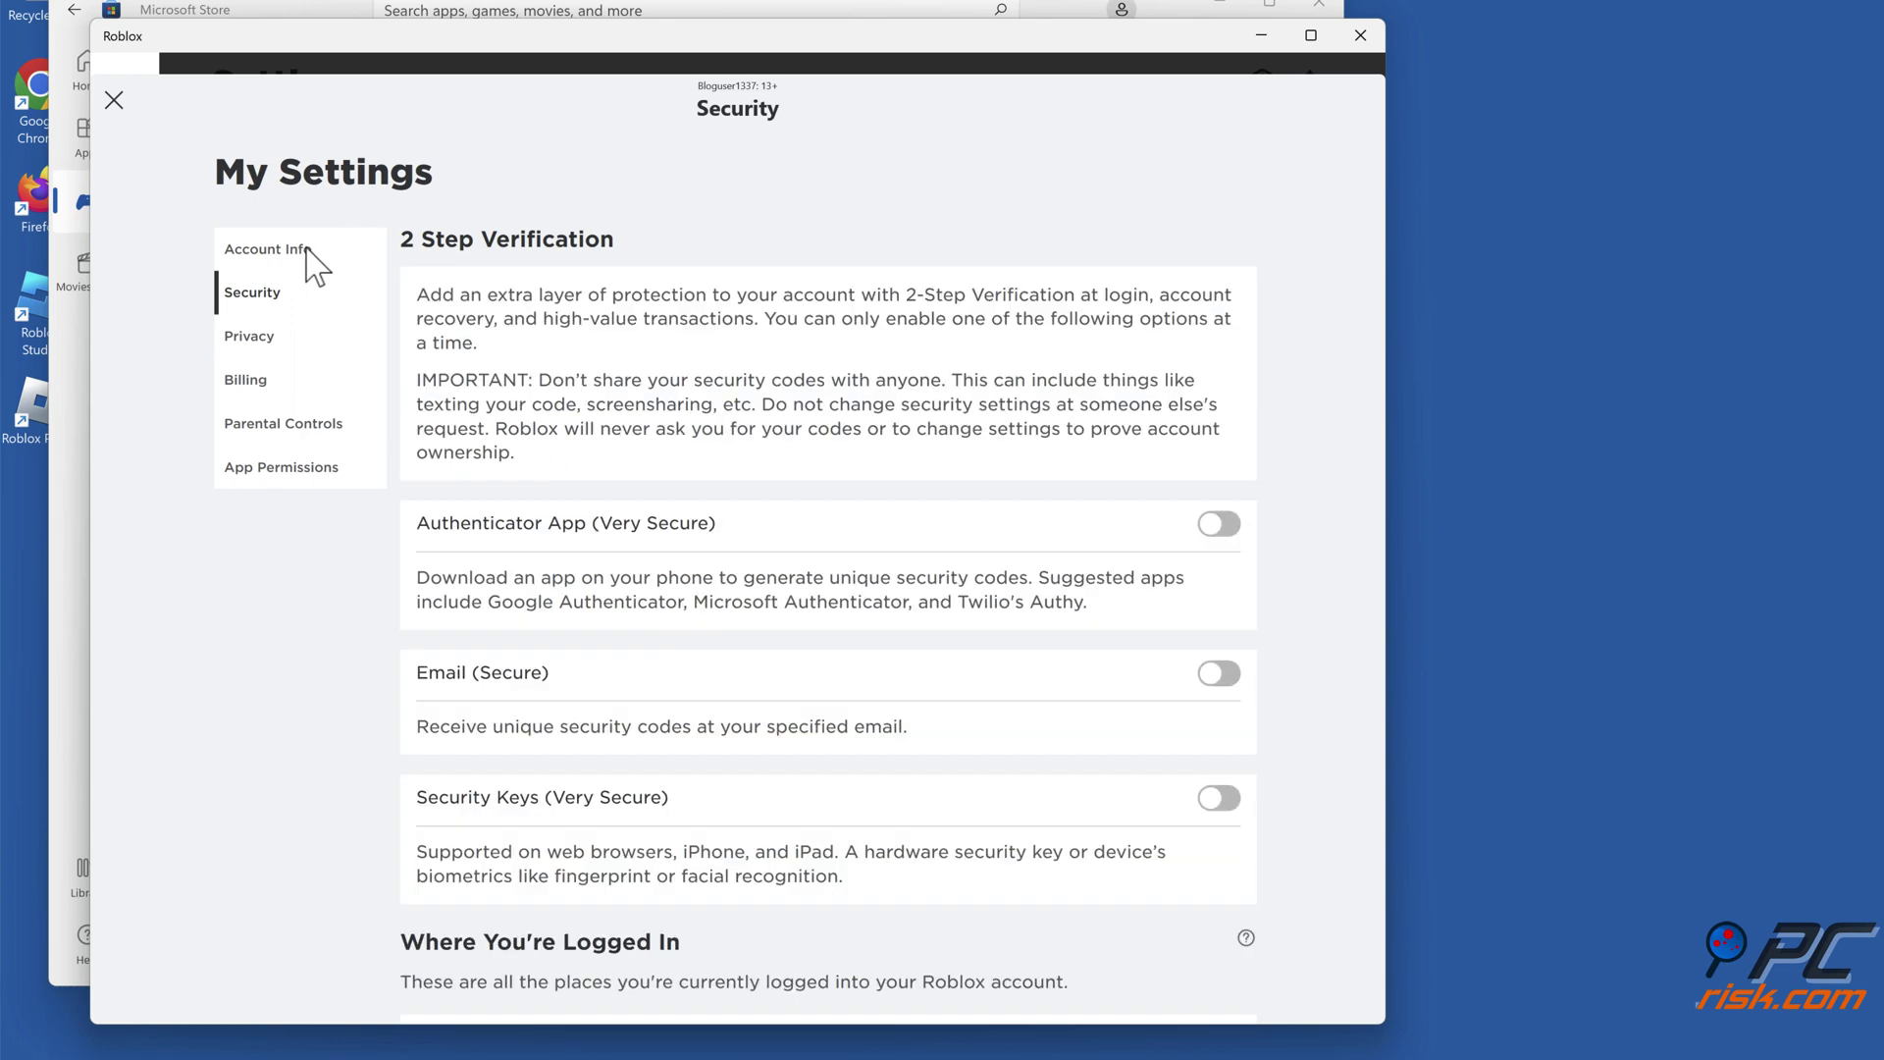
{"action": "scroll", "coordinate": [775, 320], "scroll_direction": "down", "scroll_amount": 2}
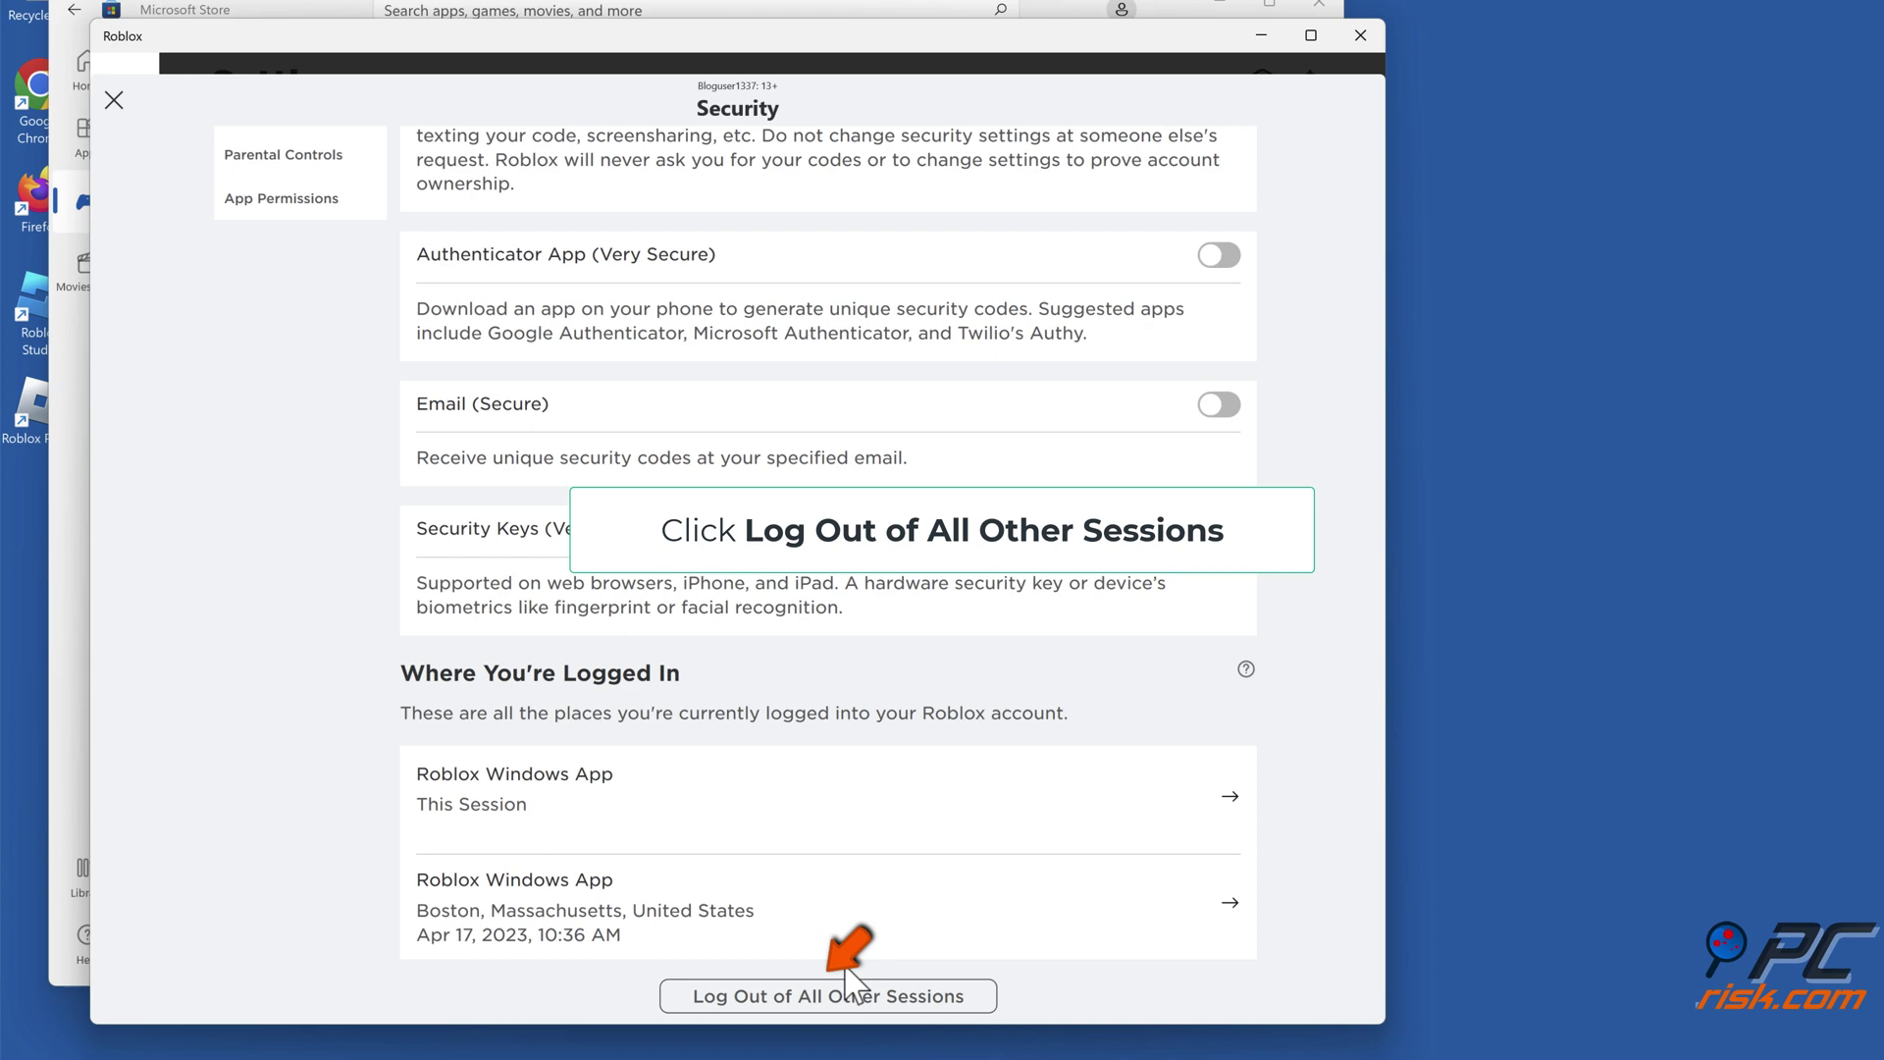
- Log out of all other Roblox sessions, then switch to Account Info
{"action": "left_click", "coordinate": [834, 997]}
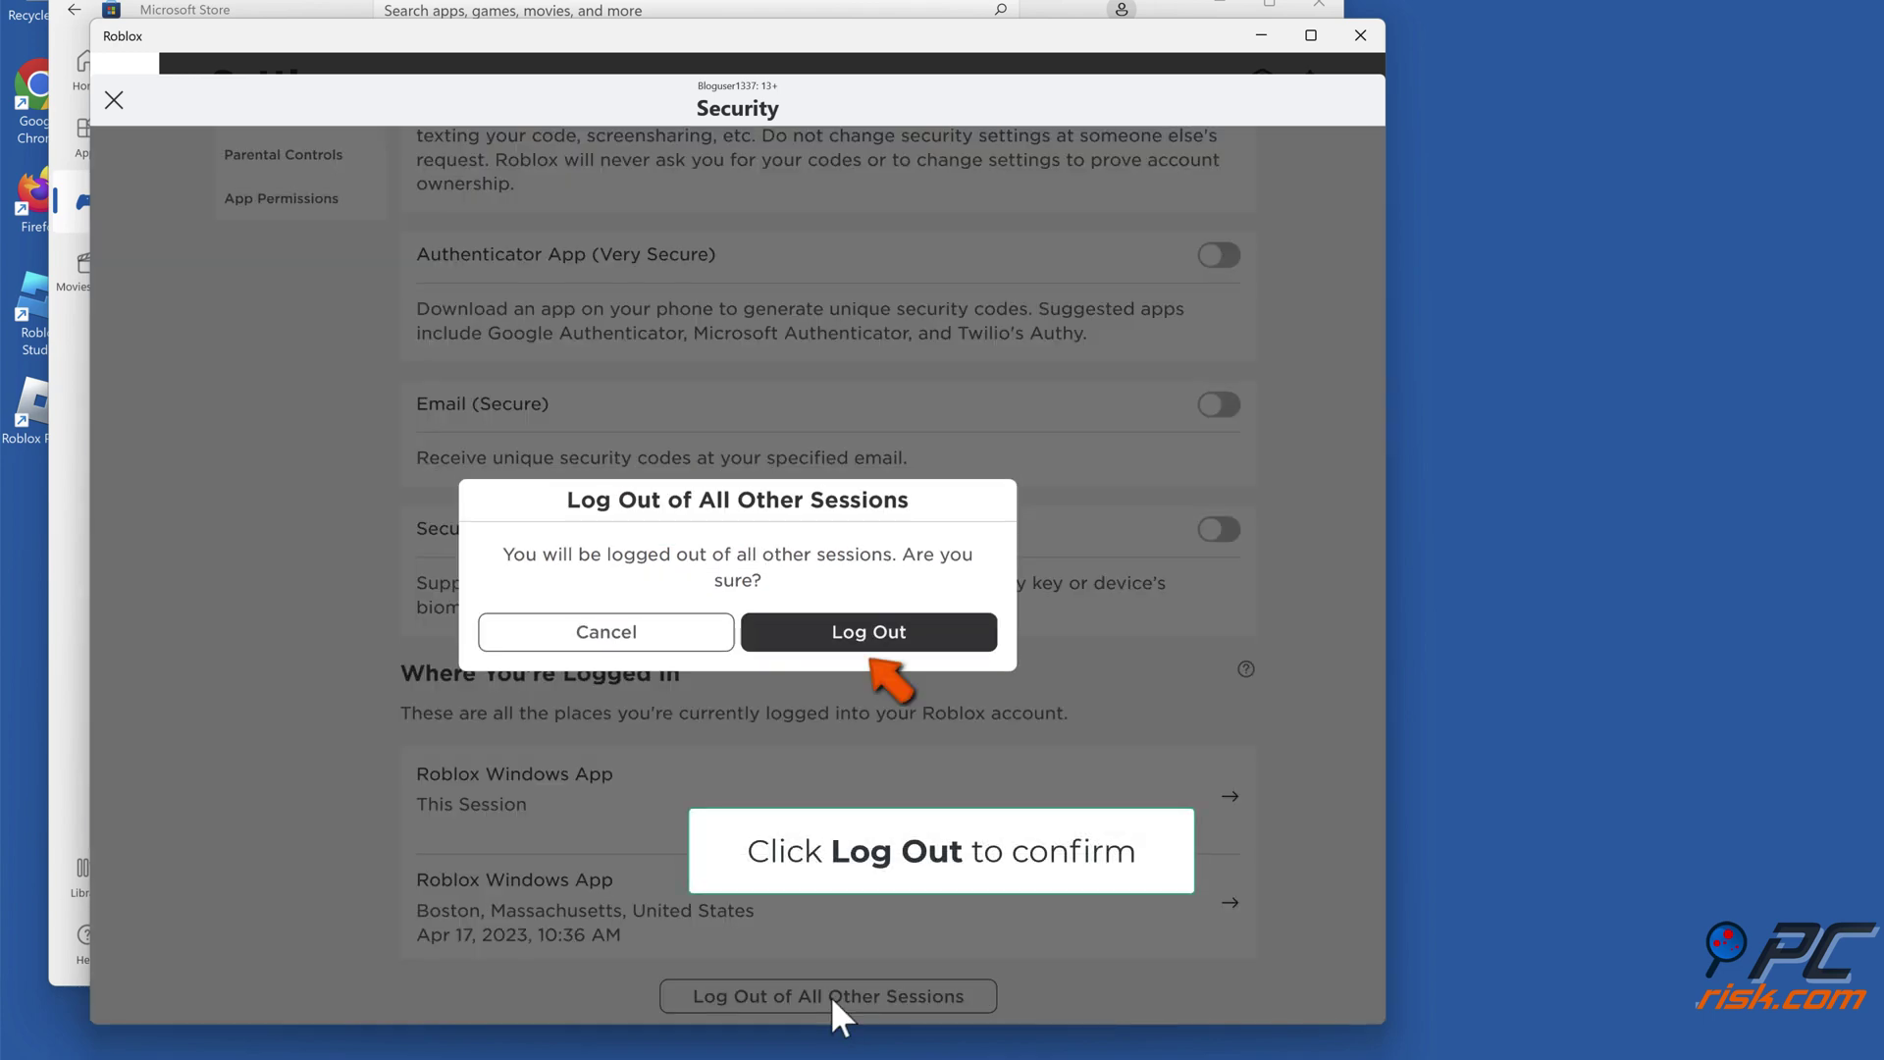
{"action": "left_click", "coordinate": [868, 649]}
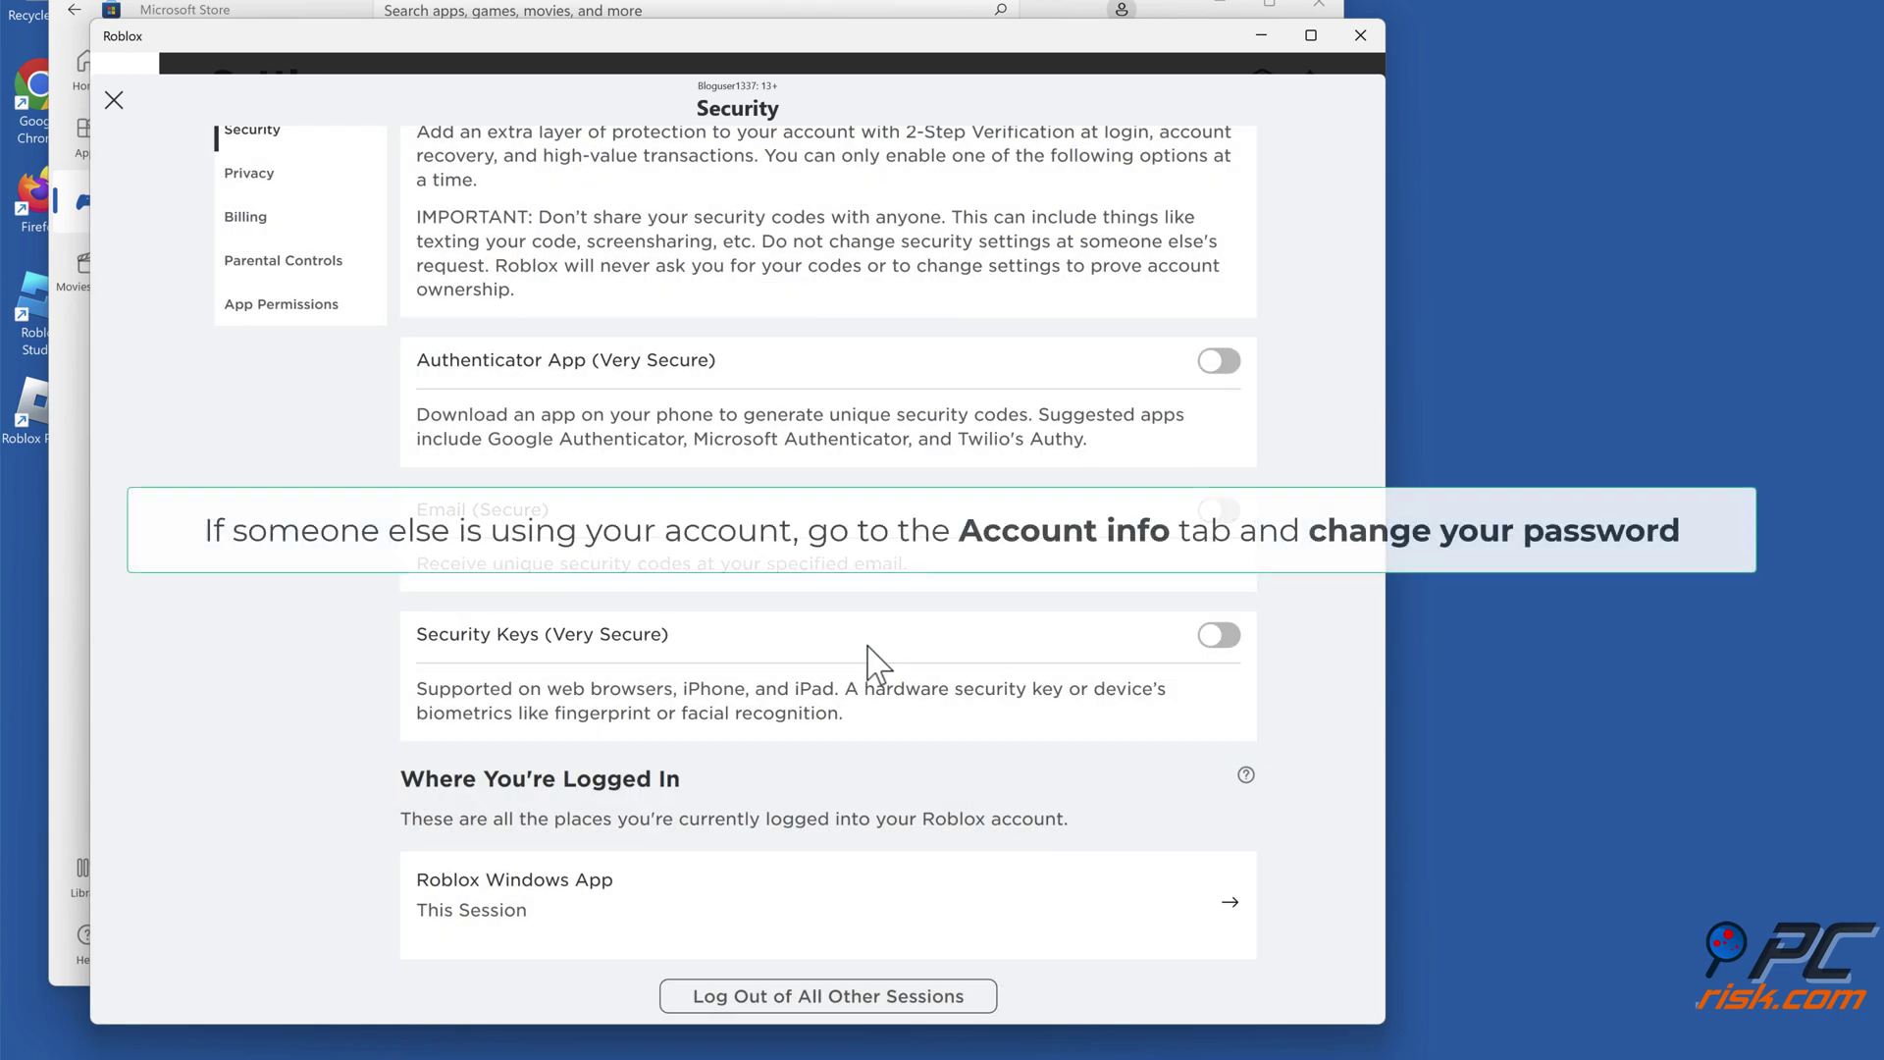
{"action": "scroll", "coordinate": [867, 646], "scroll_direction": "up", "scroll_amount": 2}
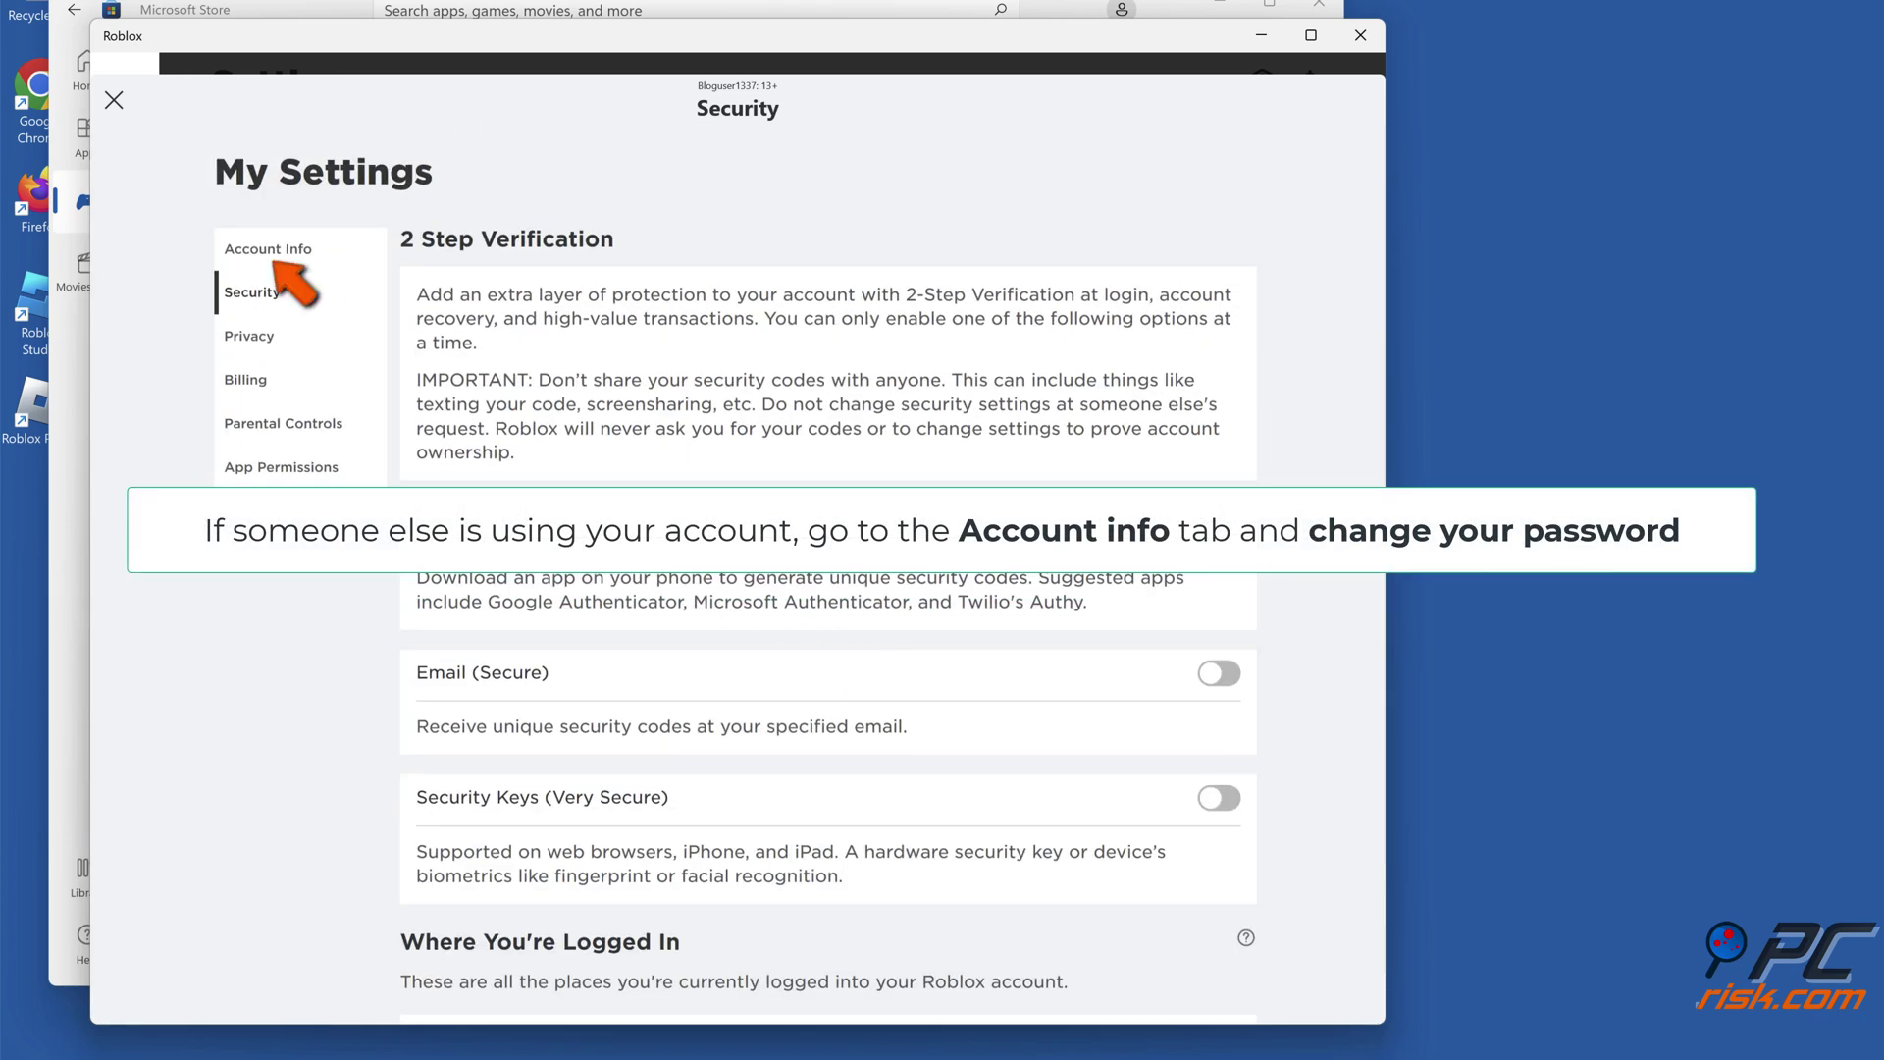
{"action": "left_click", "coordinate": [270, 254]}
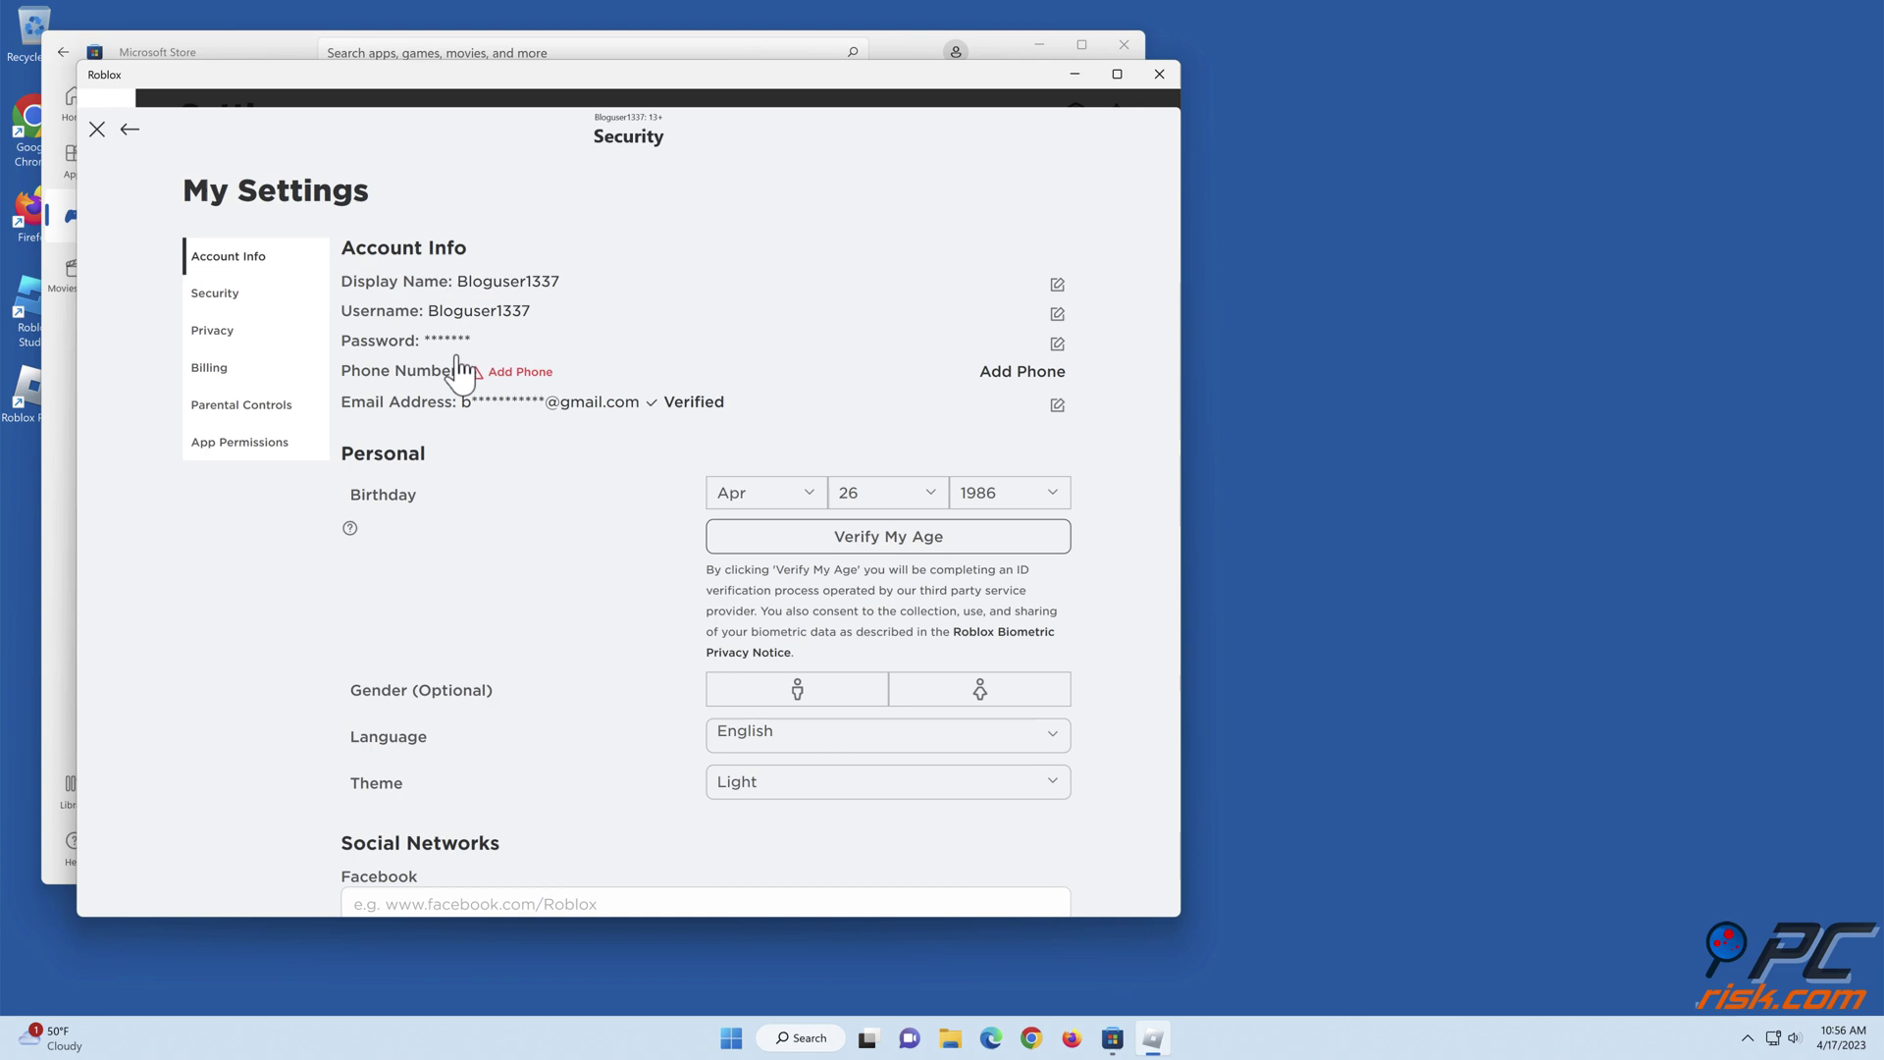
- Close My Settings, the Roblox window and the Microsoft Store window
{"action": "left_click", "coordinate": [99, 133]}
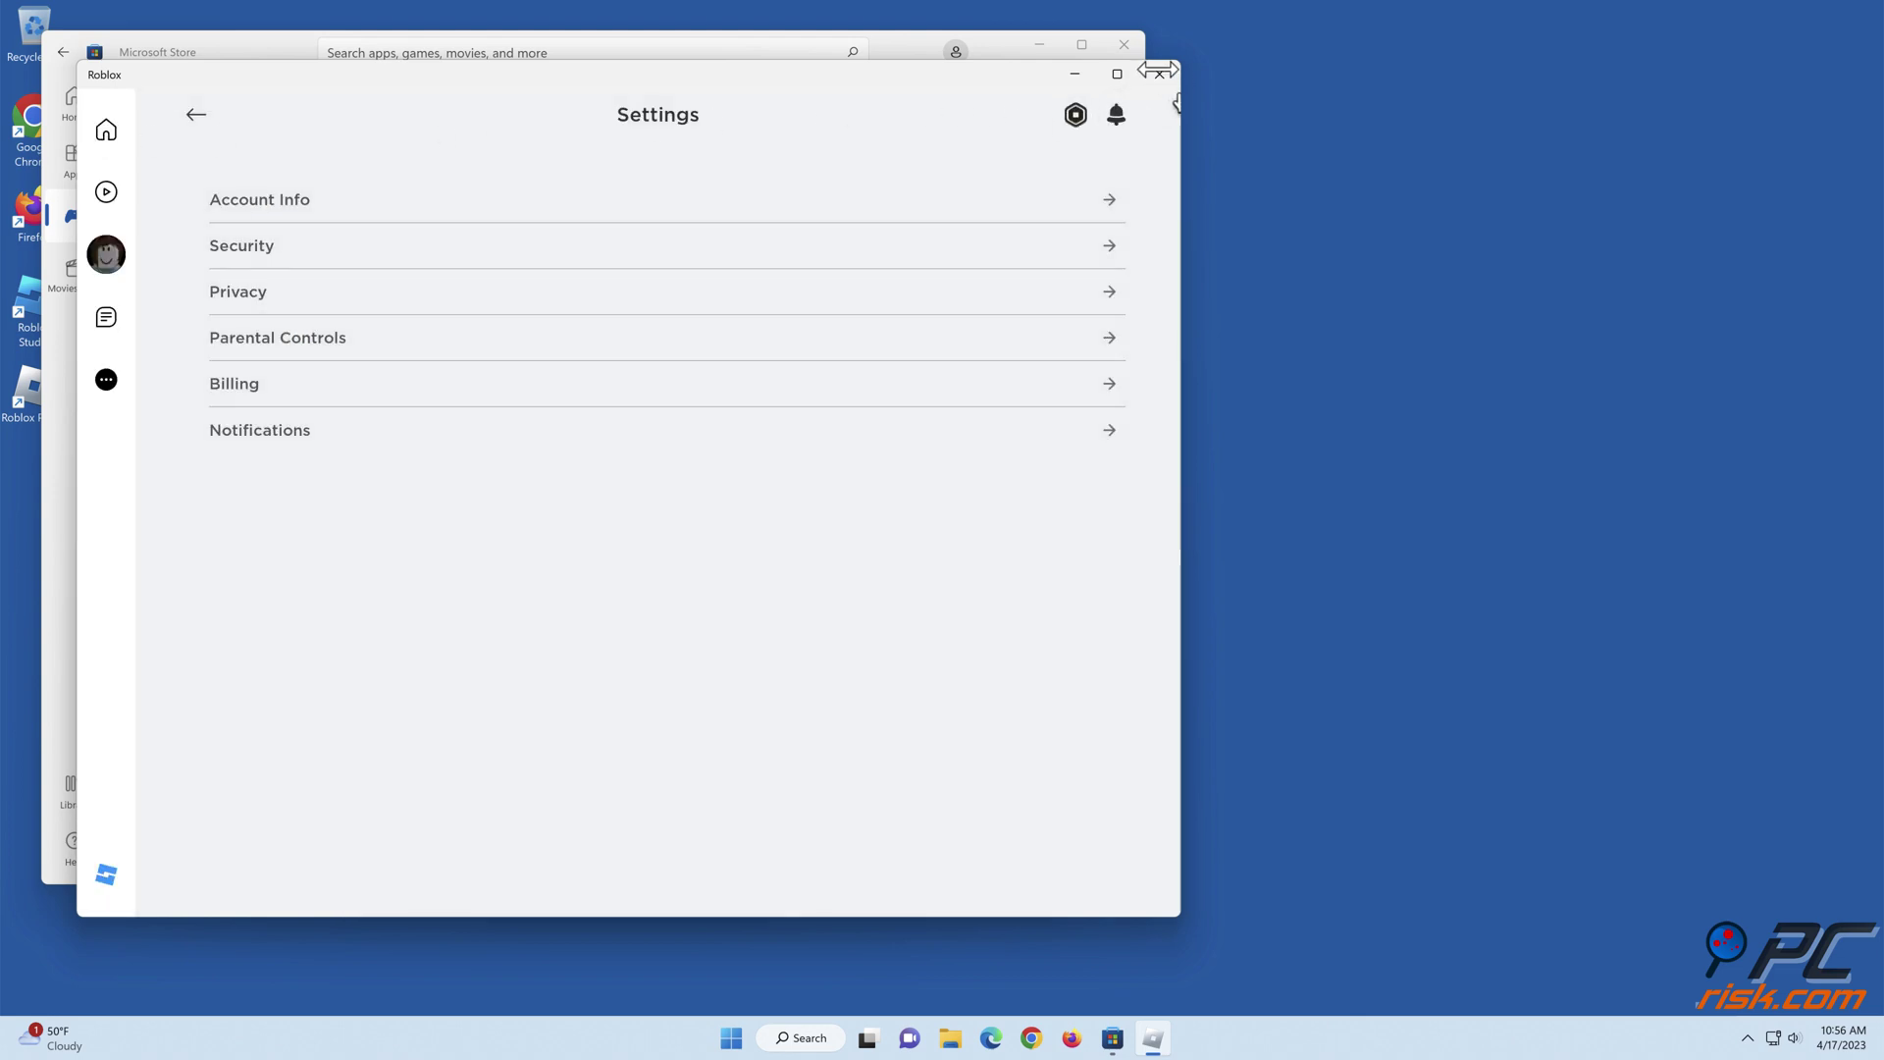
{"action": "left_click", "coordinate": [1161, 75]}
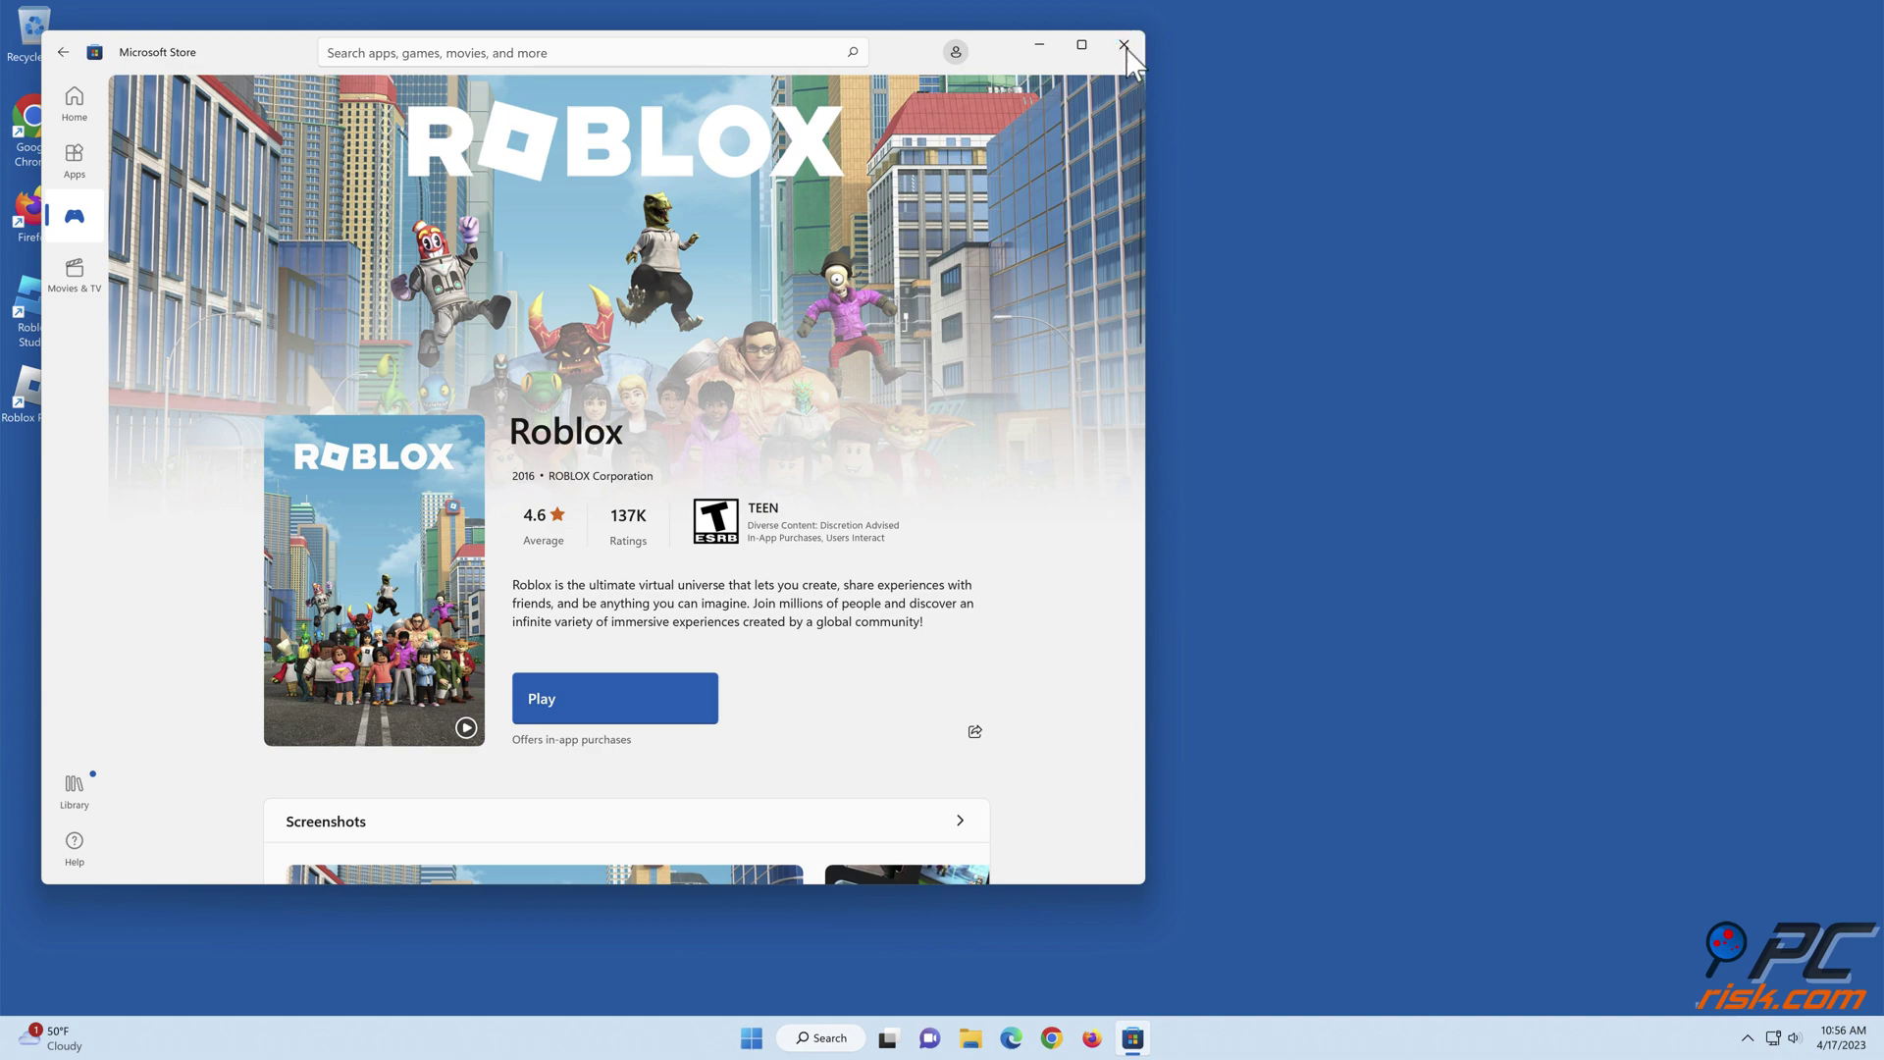
{"action": "left_click", "coordinate": [1124, 46]}
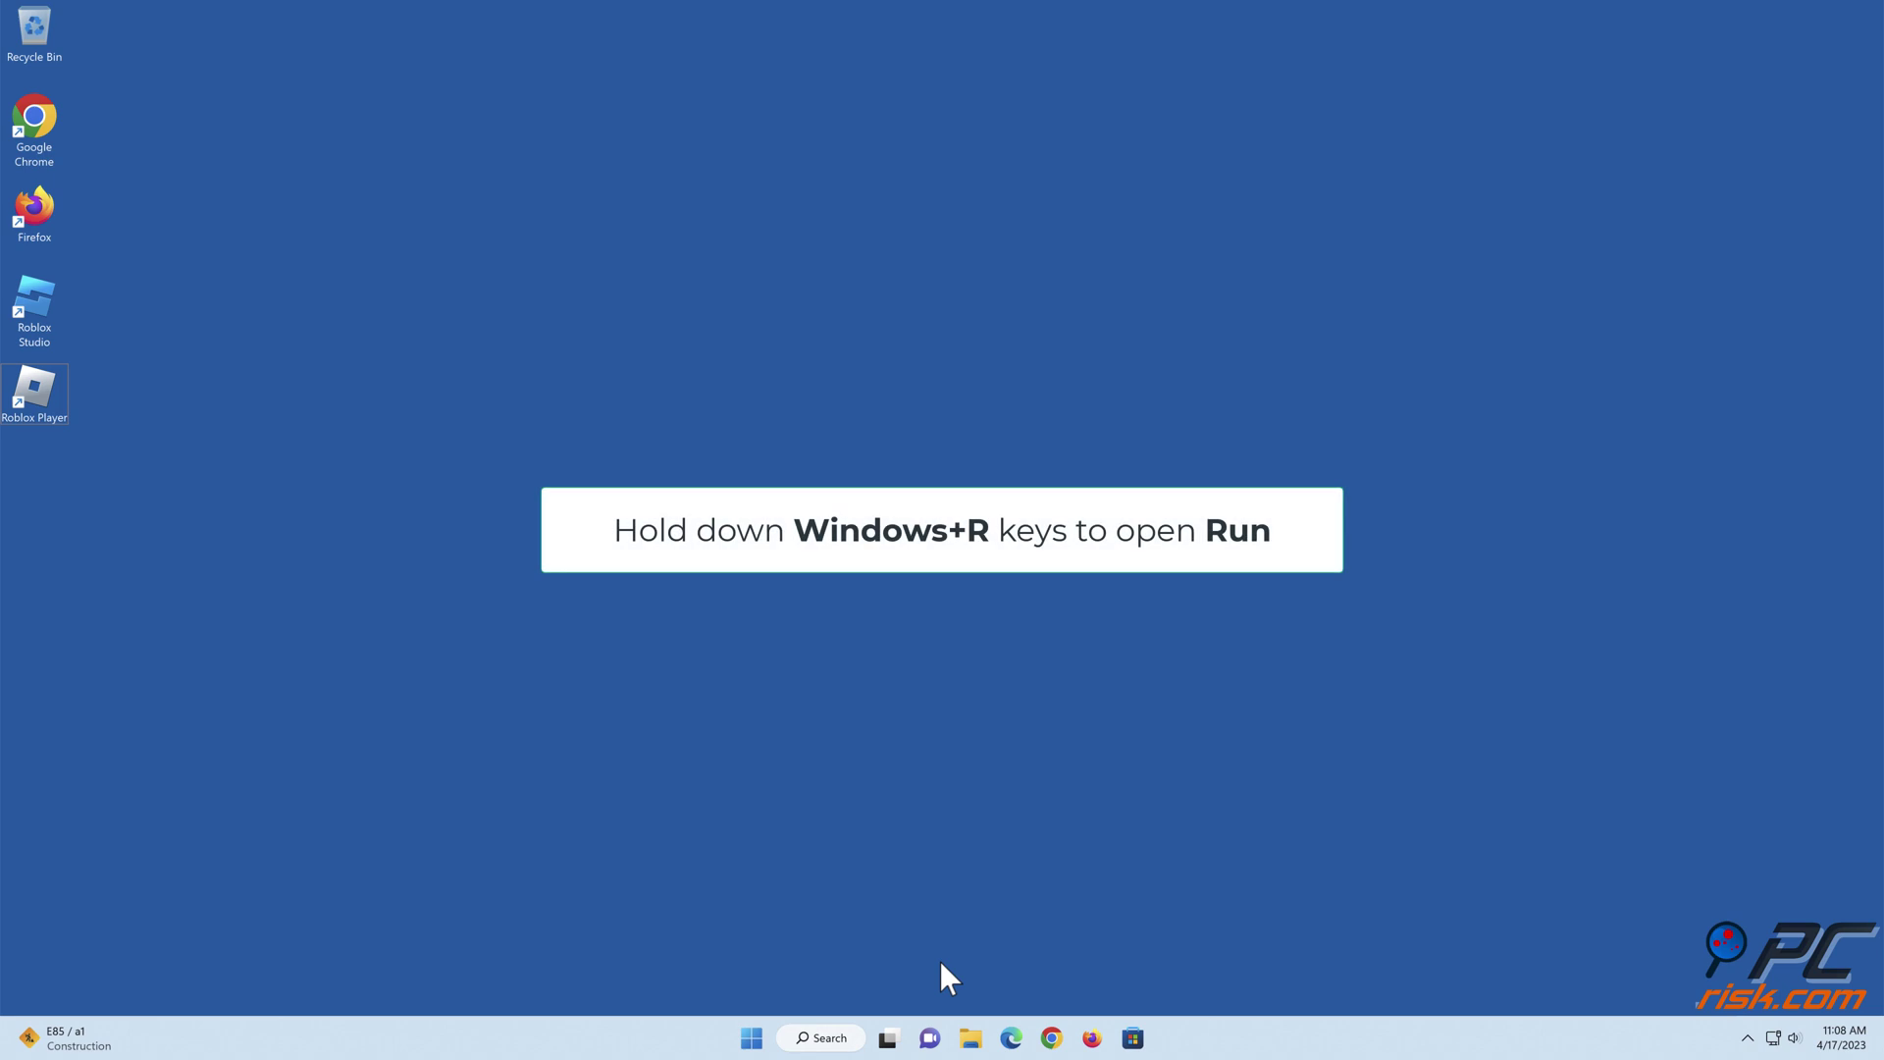
- Open %temp%\roblox from the Run dialog
{"action": "key", "text": "super+r"}
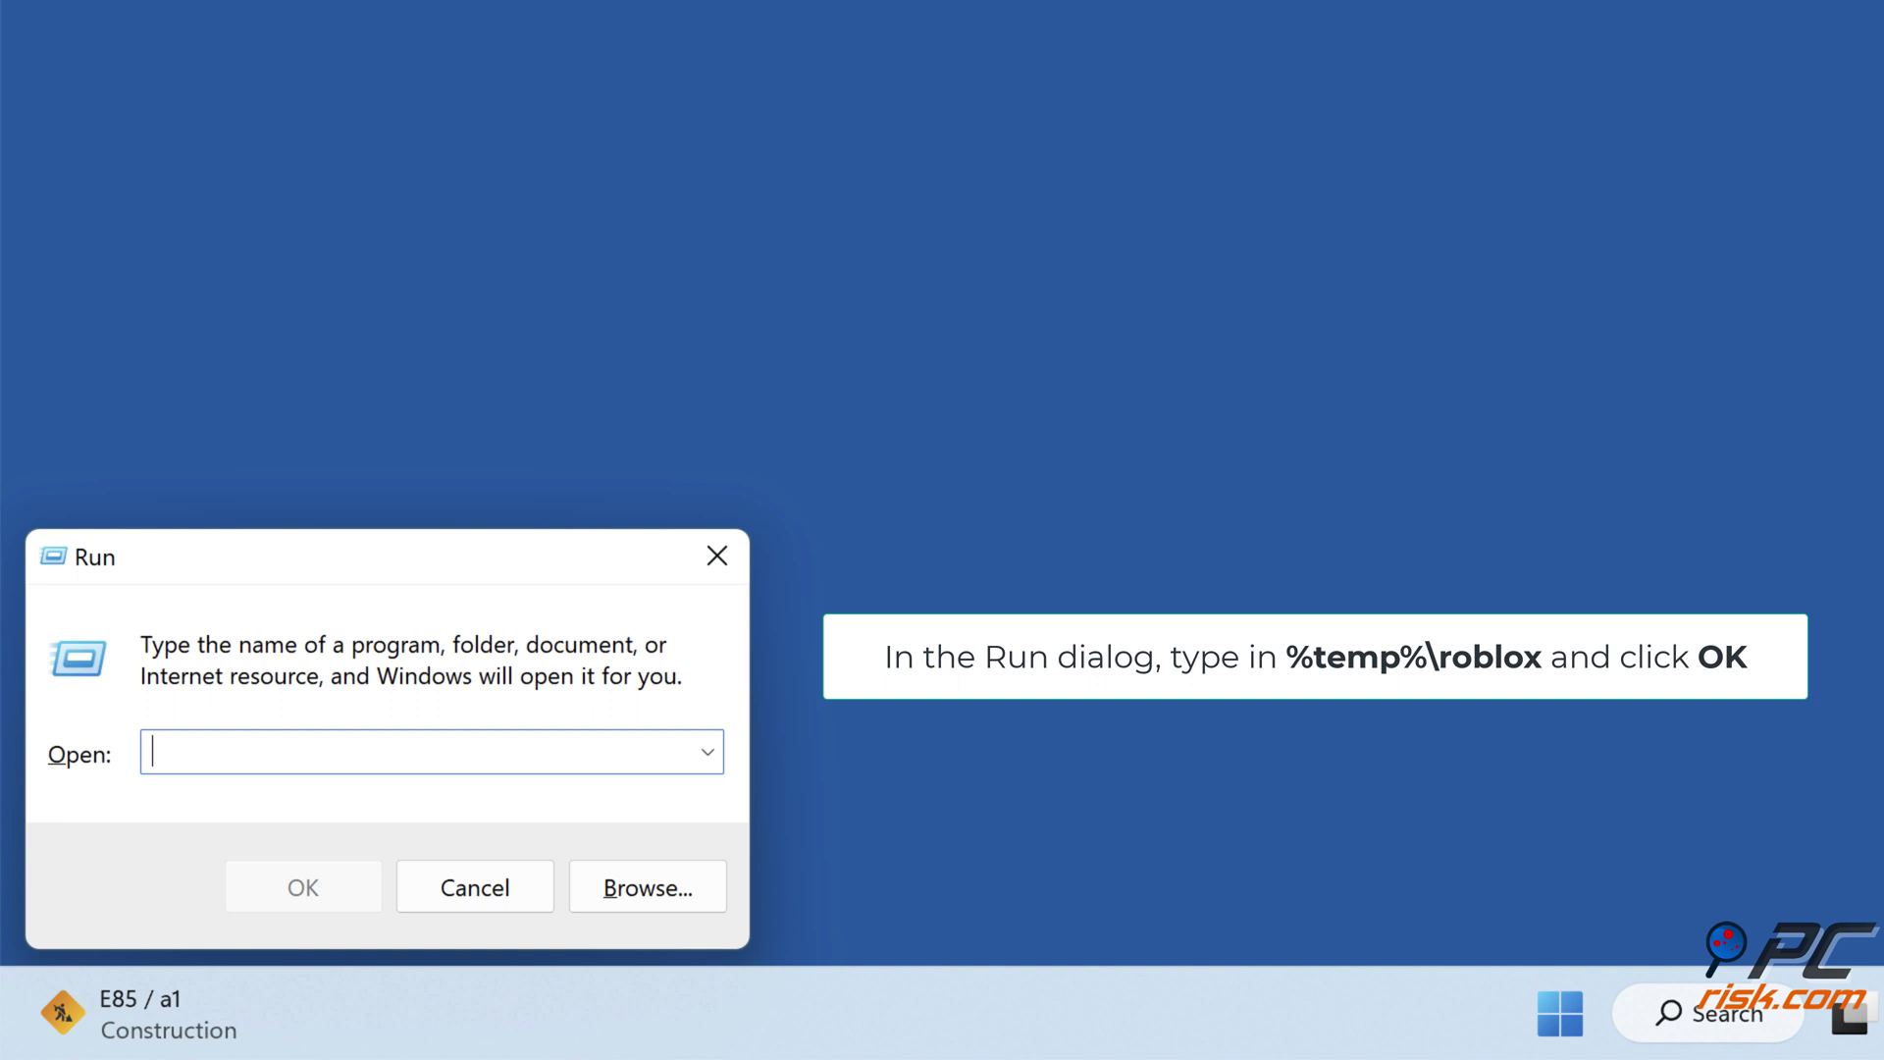
{"action": "type", "text": "%temp"}
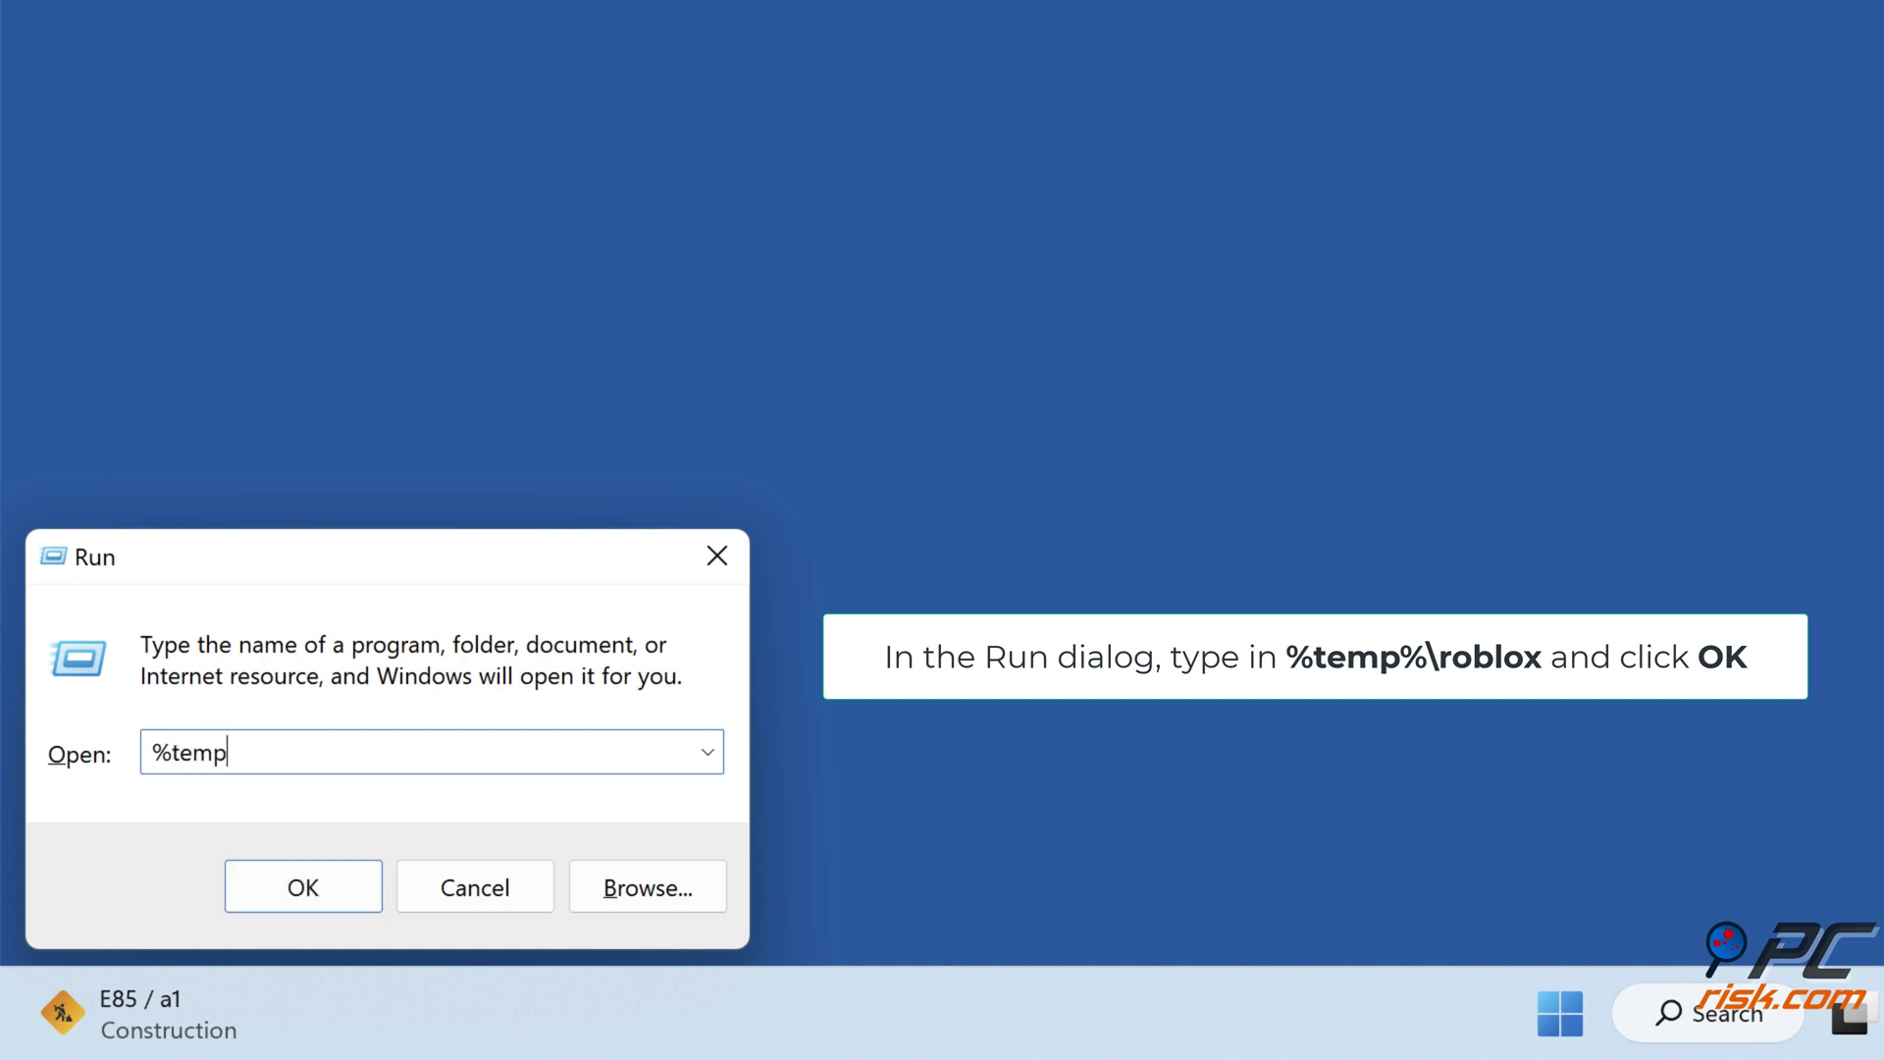
{"action": "type", "text": "\roblox"}
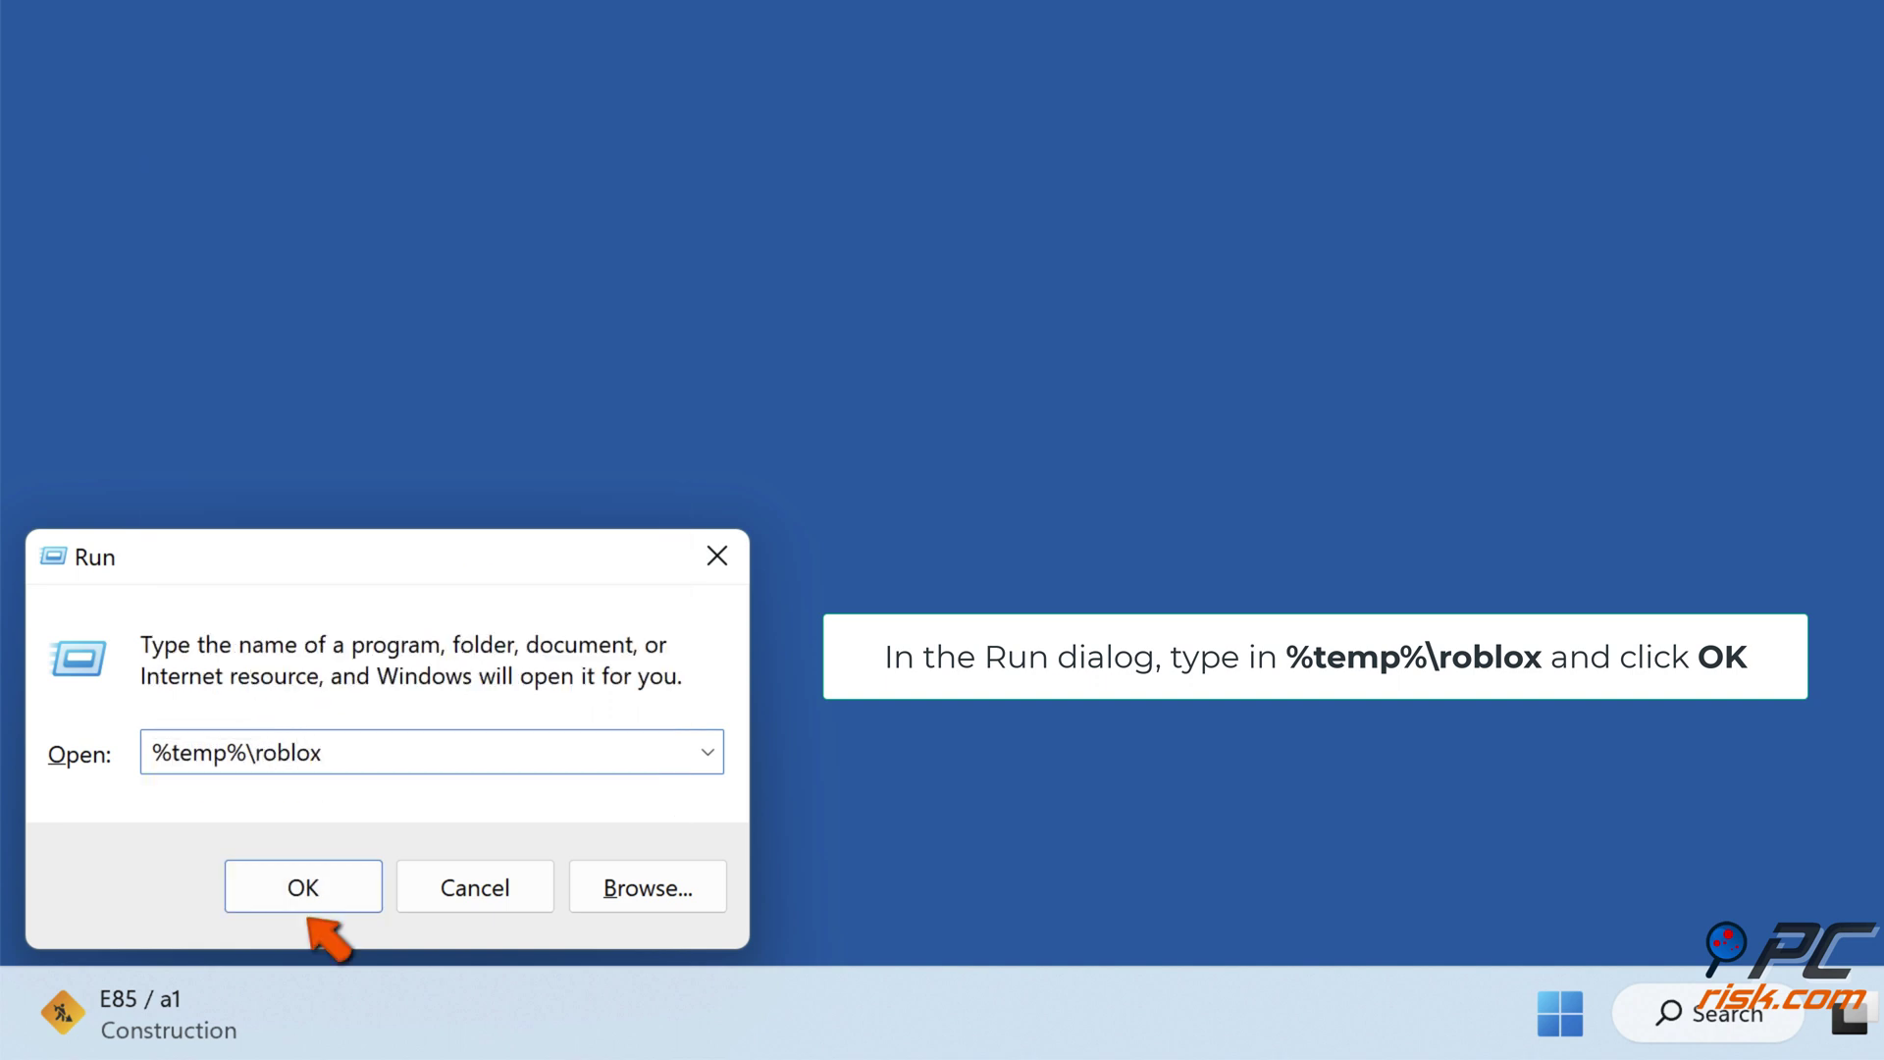
{"action": "left_click", "coordinate": [301, 888]}
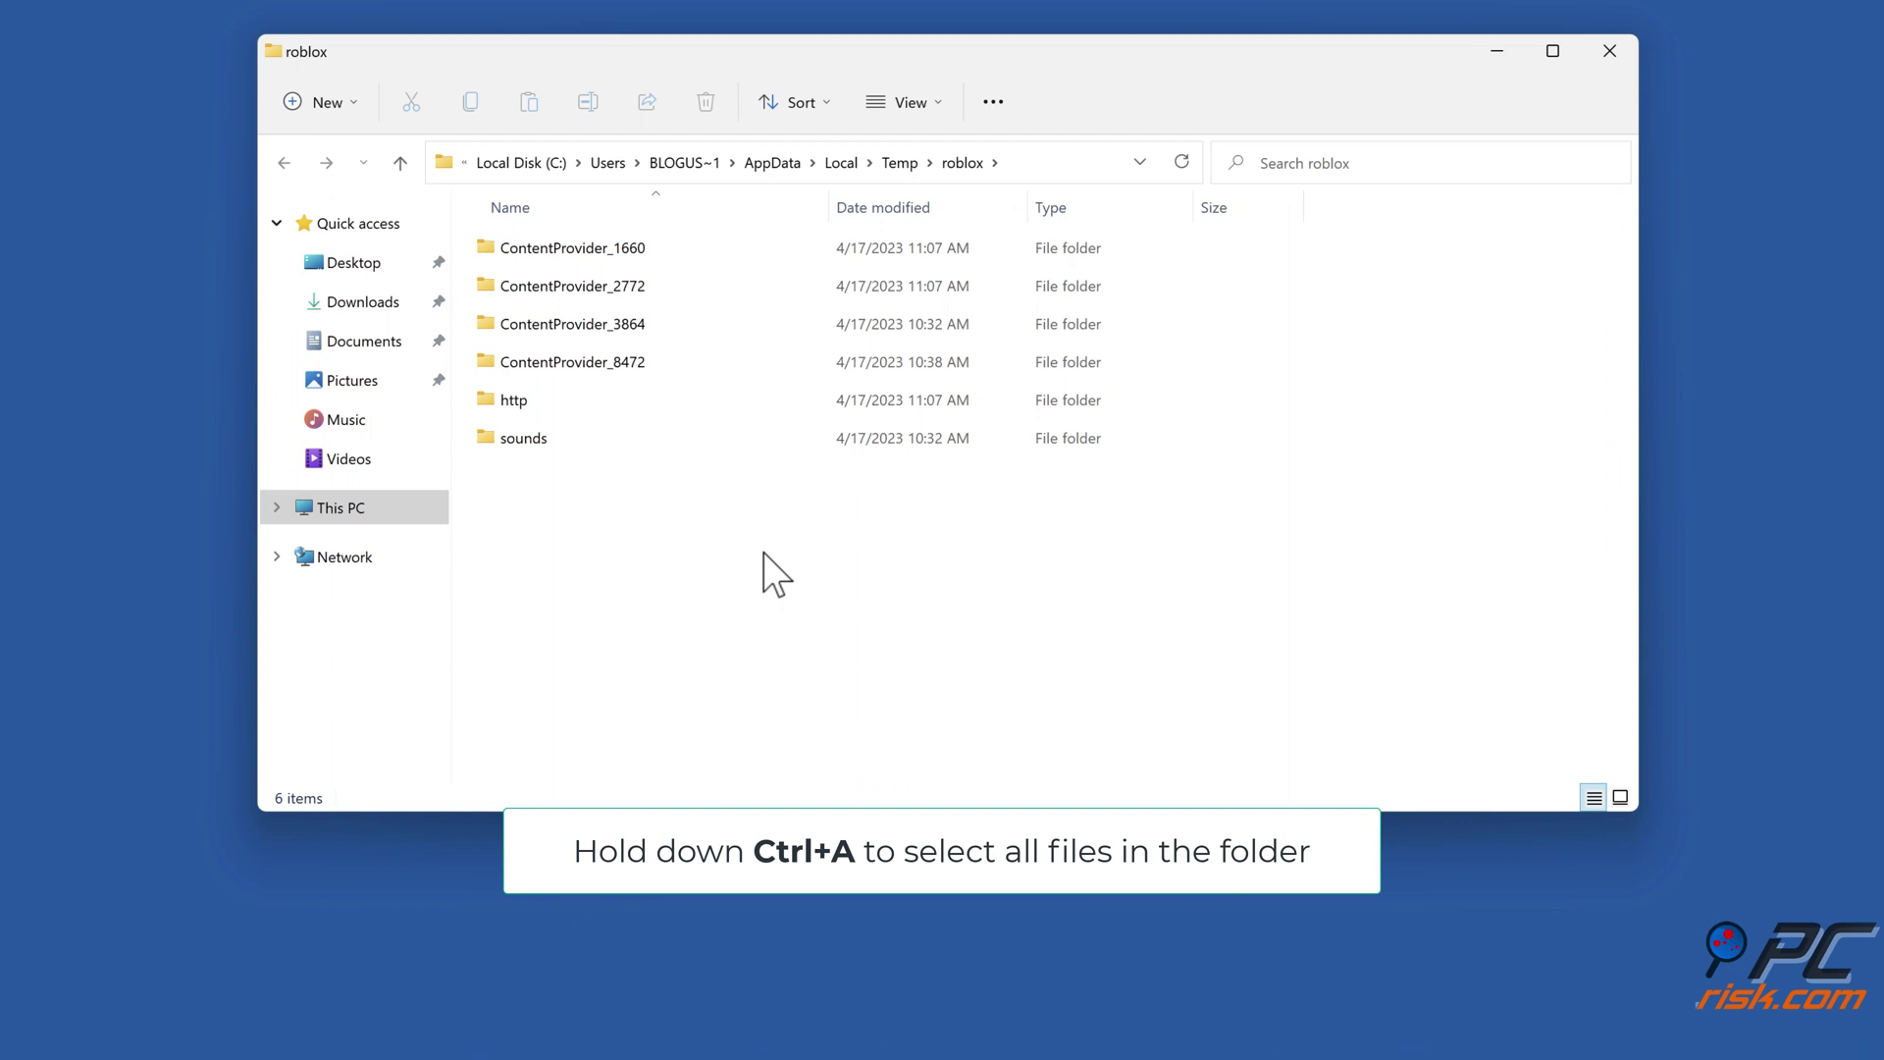
- Delete all six Roblox cache folders, then close File Explorer
{"action": "key", "text": "ctrl+a"}
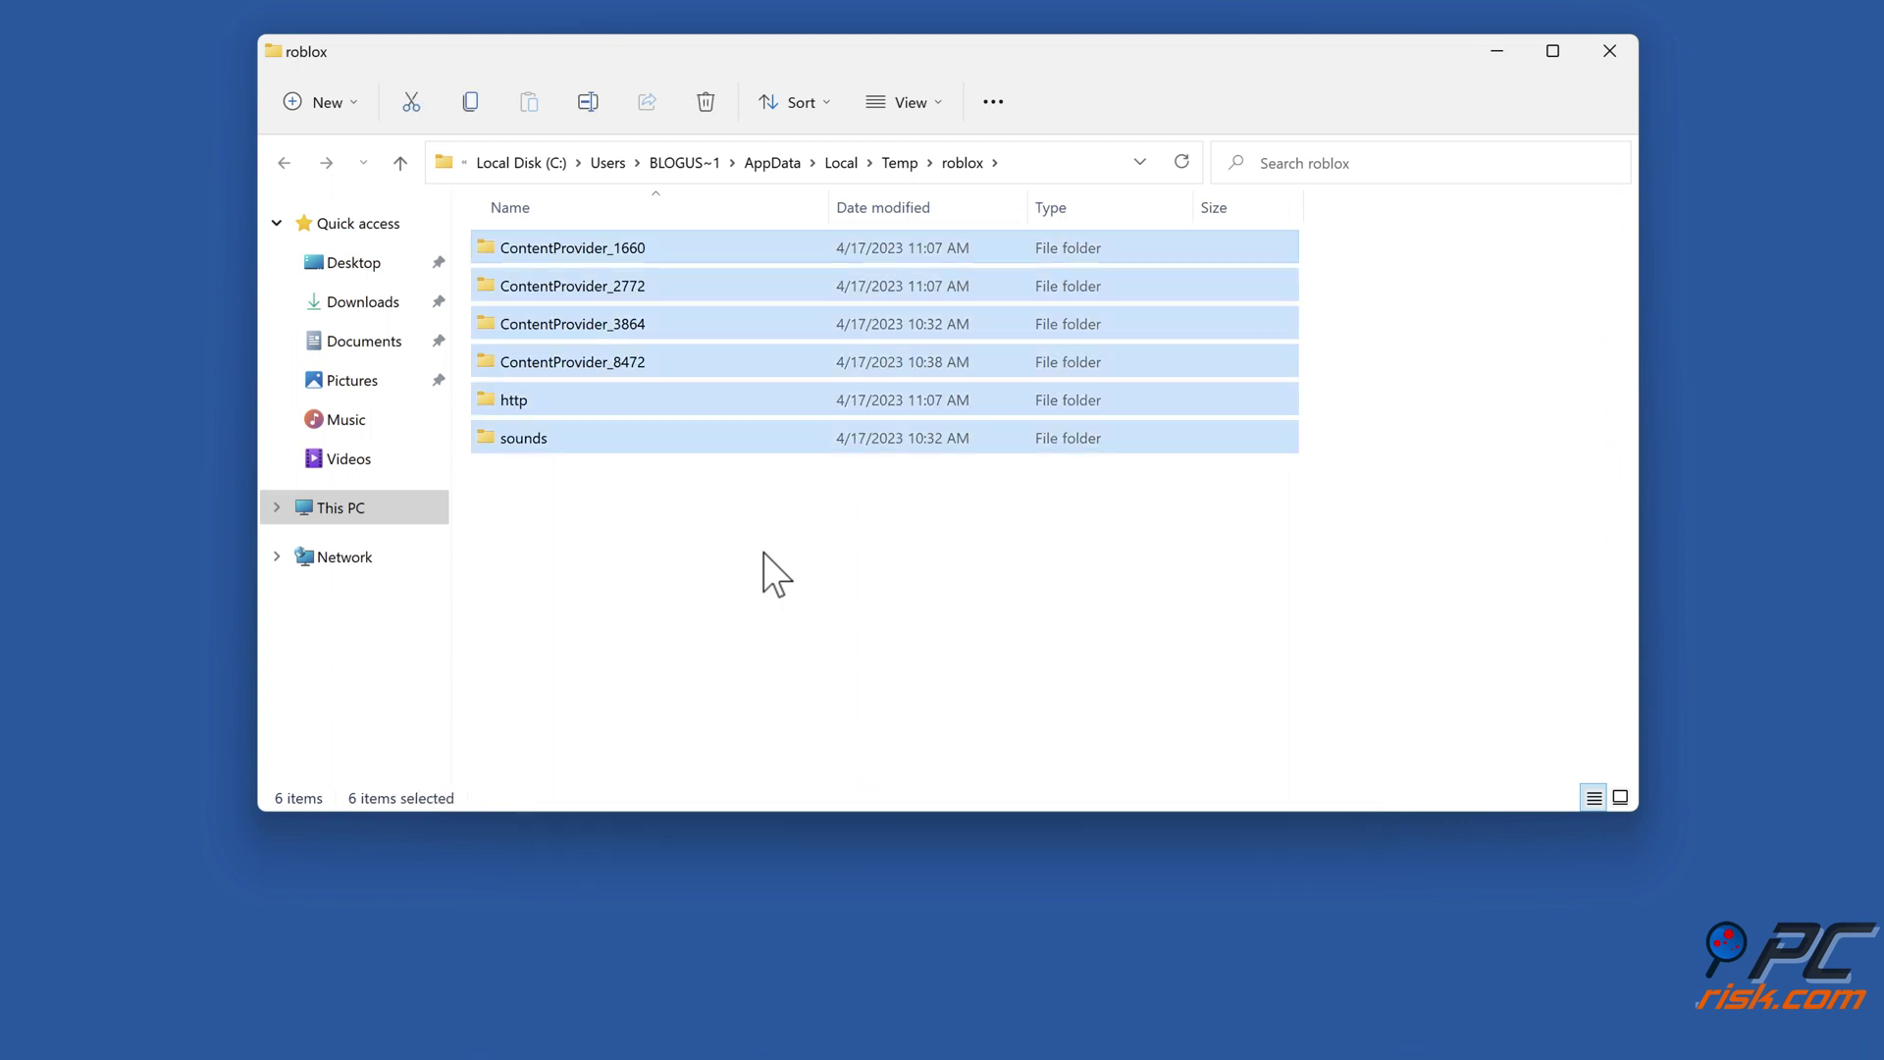
{"action": "right_click", "coordinate": [688, 442]}
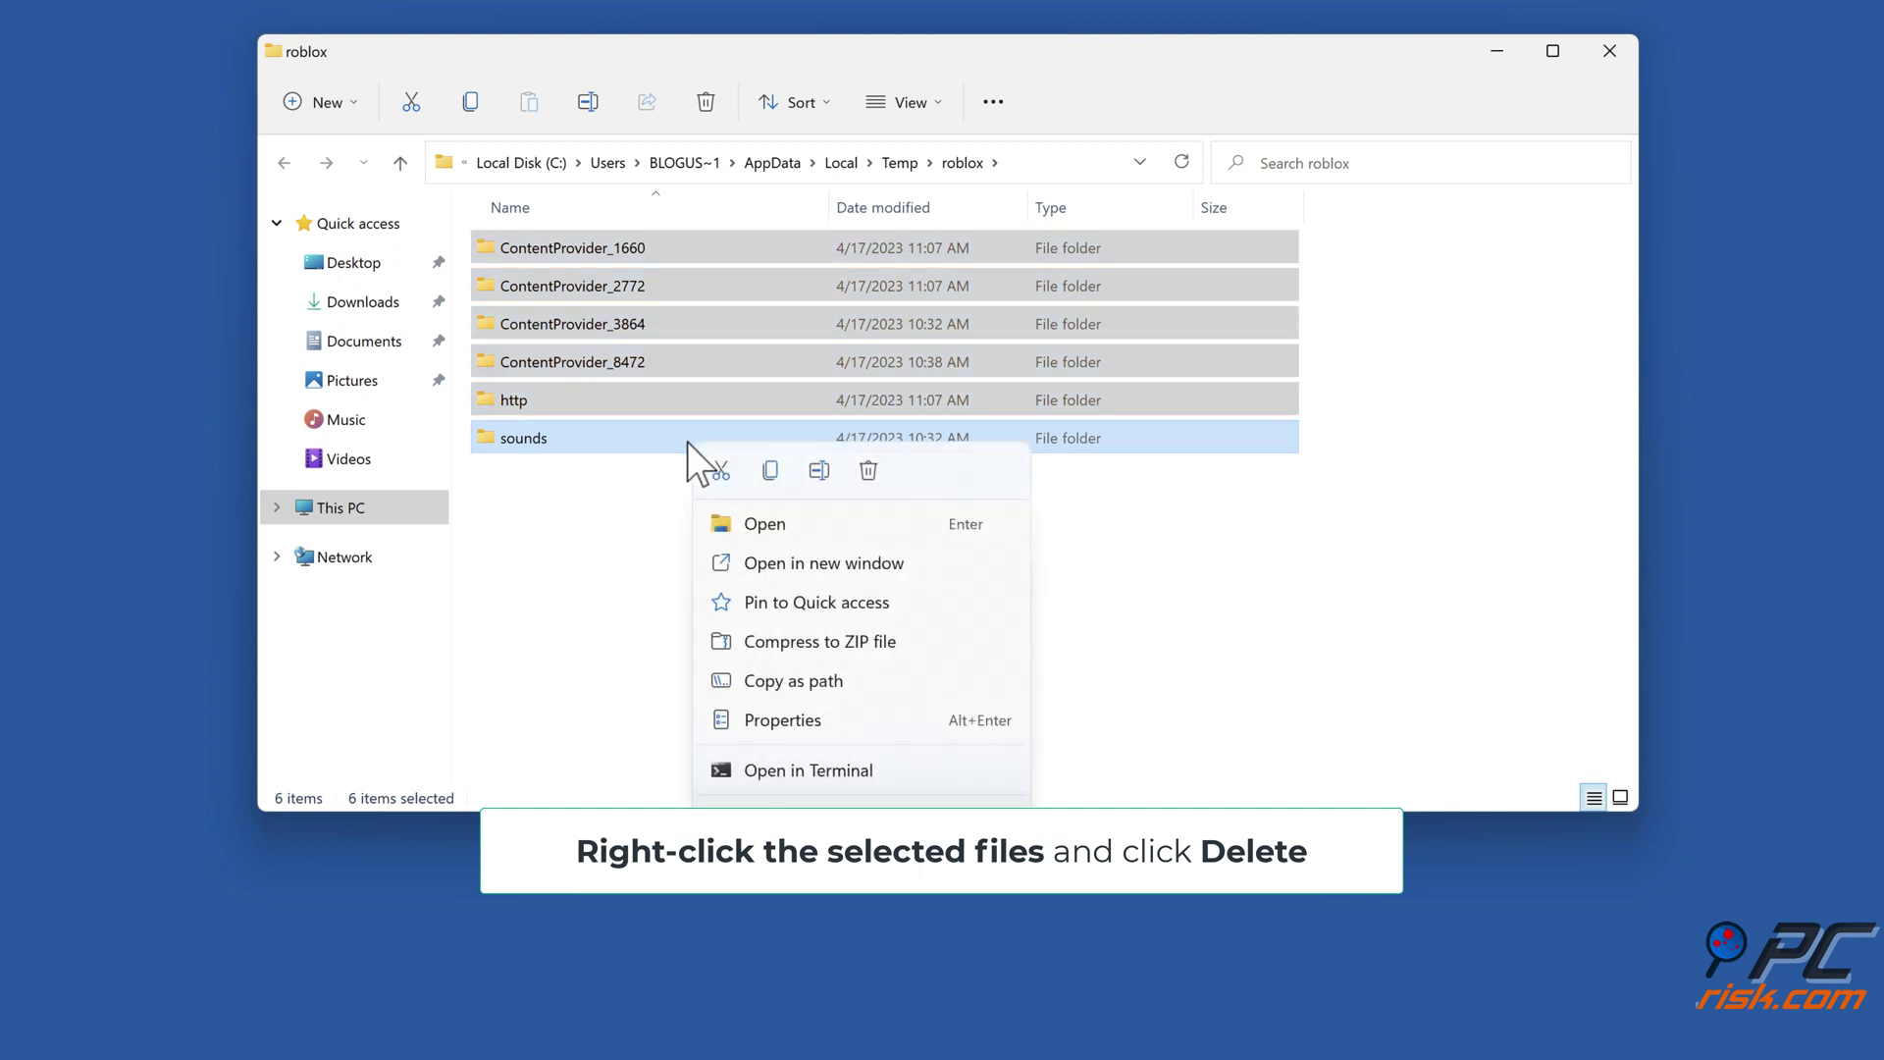
{"action": "left_click", "coordinate": [868, 468]}
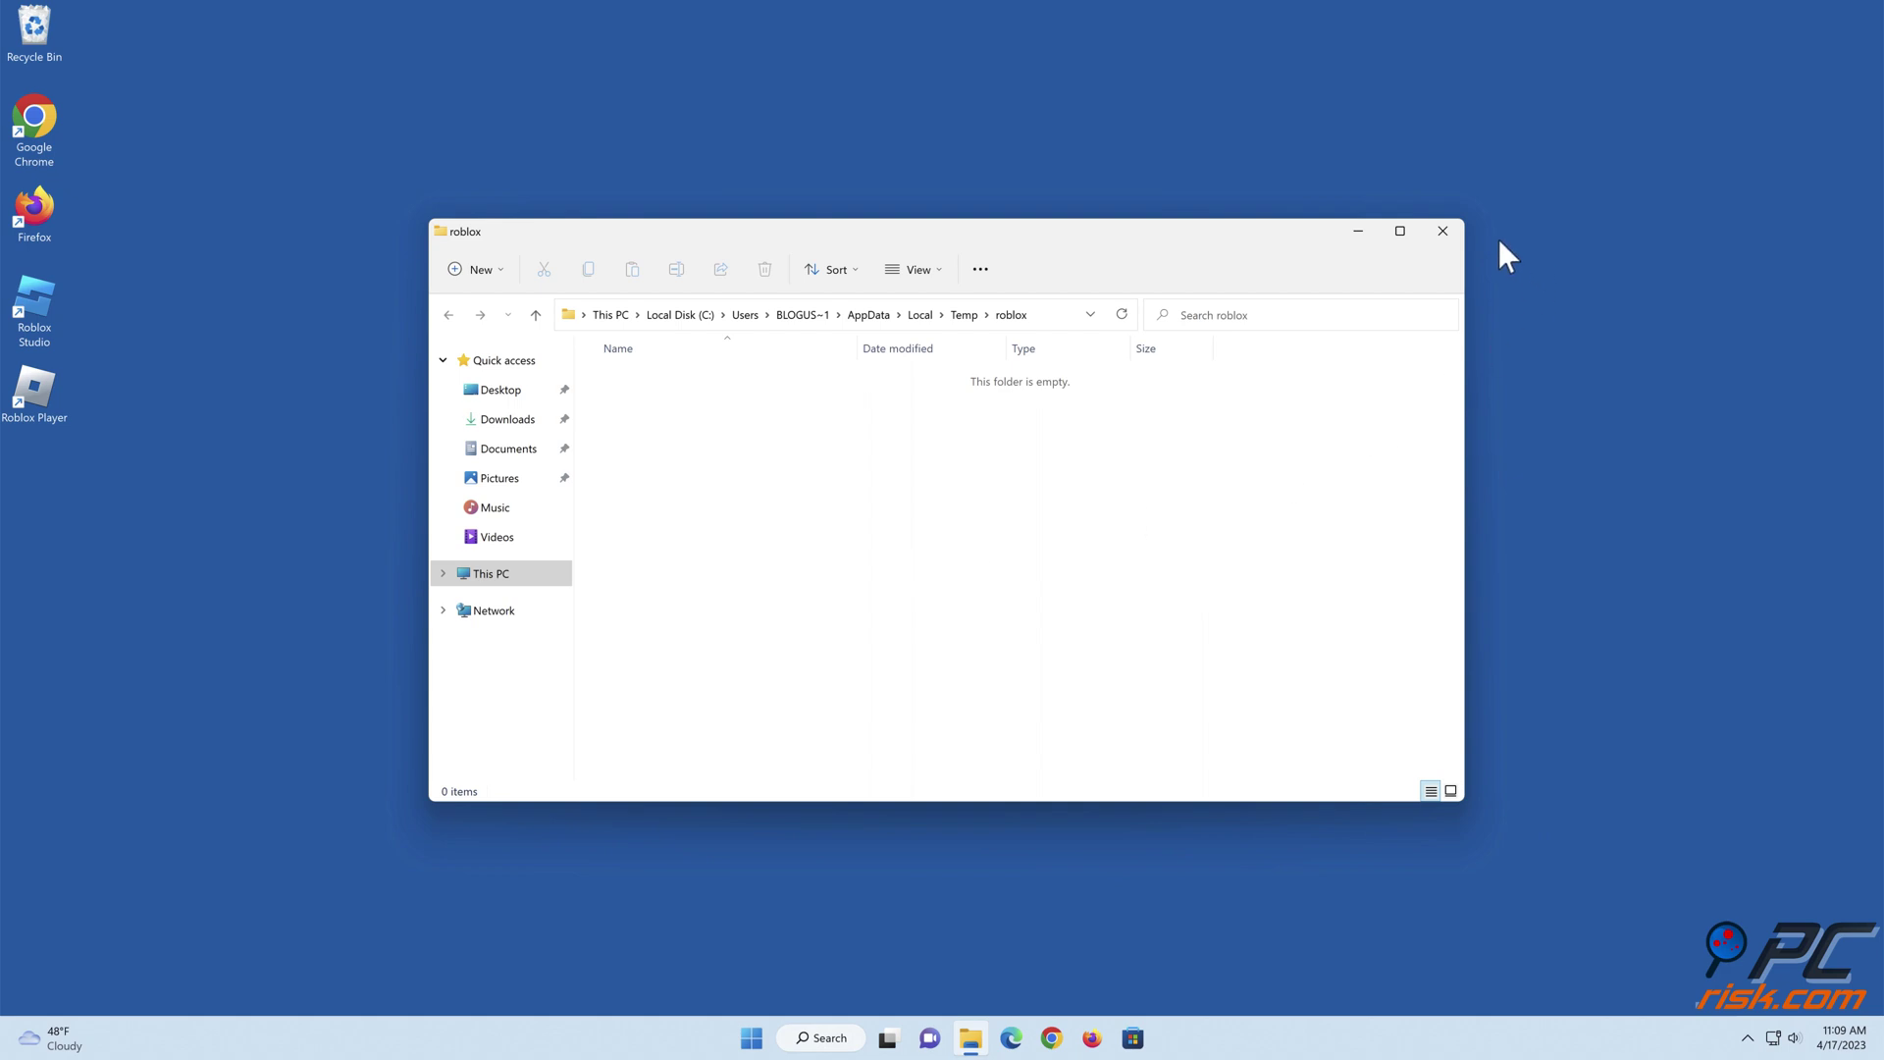
{"action": "left_click", "coordinate": [1444, 234]}
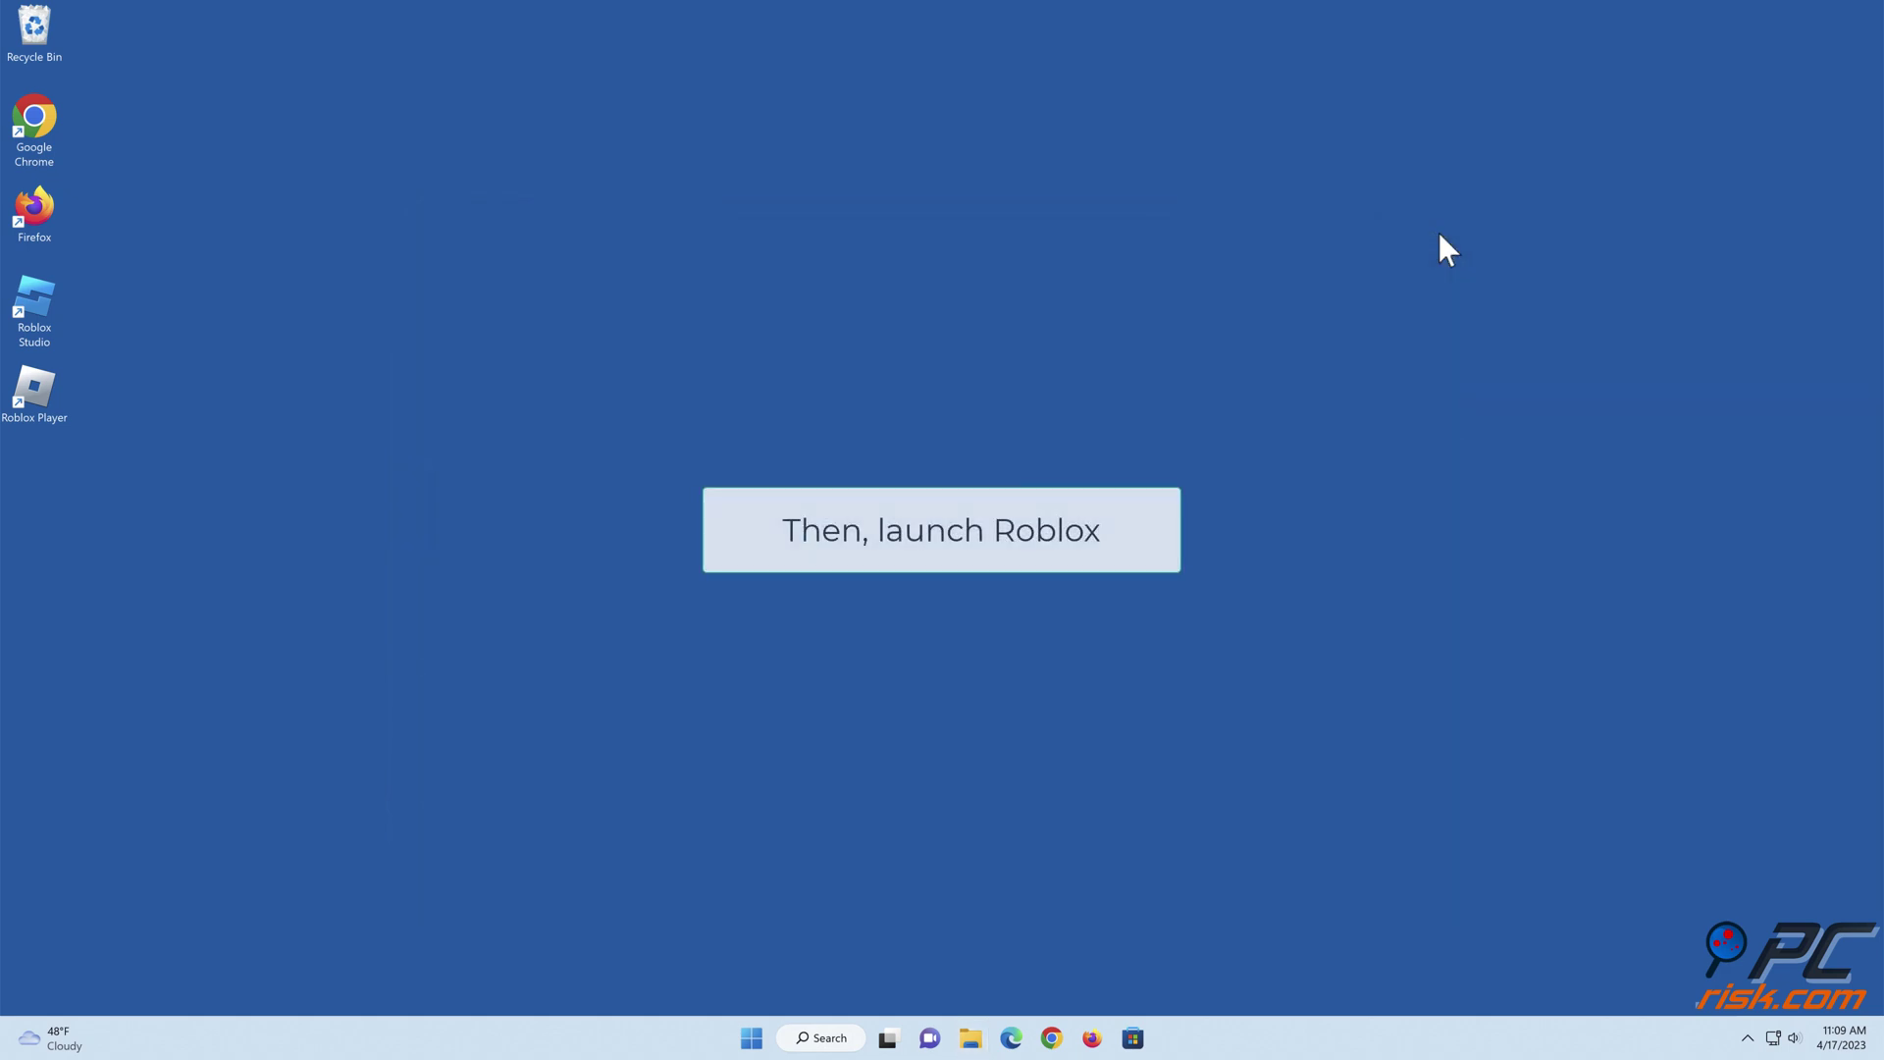
- Open Roblox Player from its desktop shortcut and log out of the account
{"action": "double_click", "coordinate": [35, 390]}
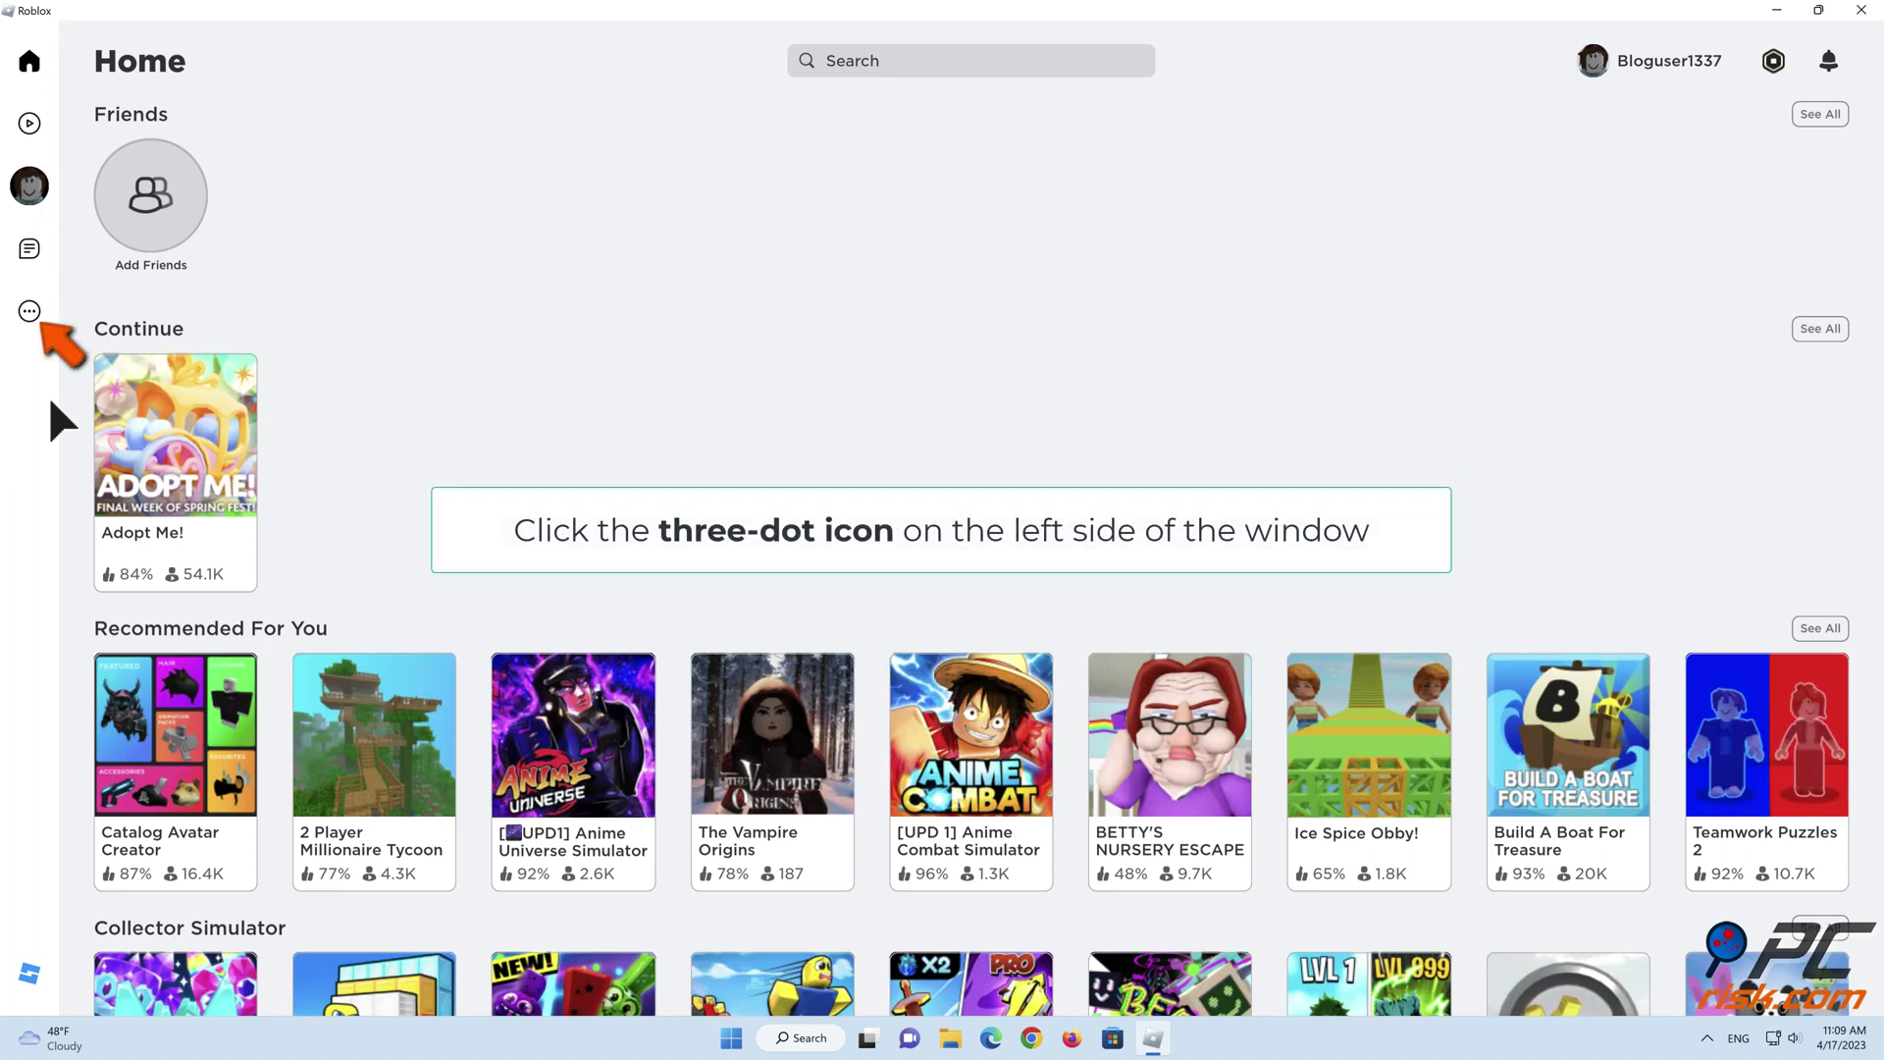
{"action": "left_click", "coordinate": [30, 316]}
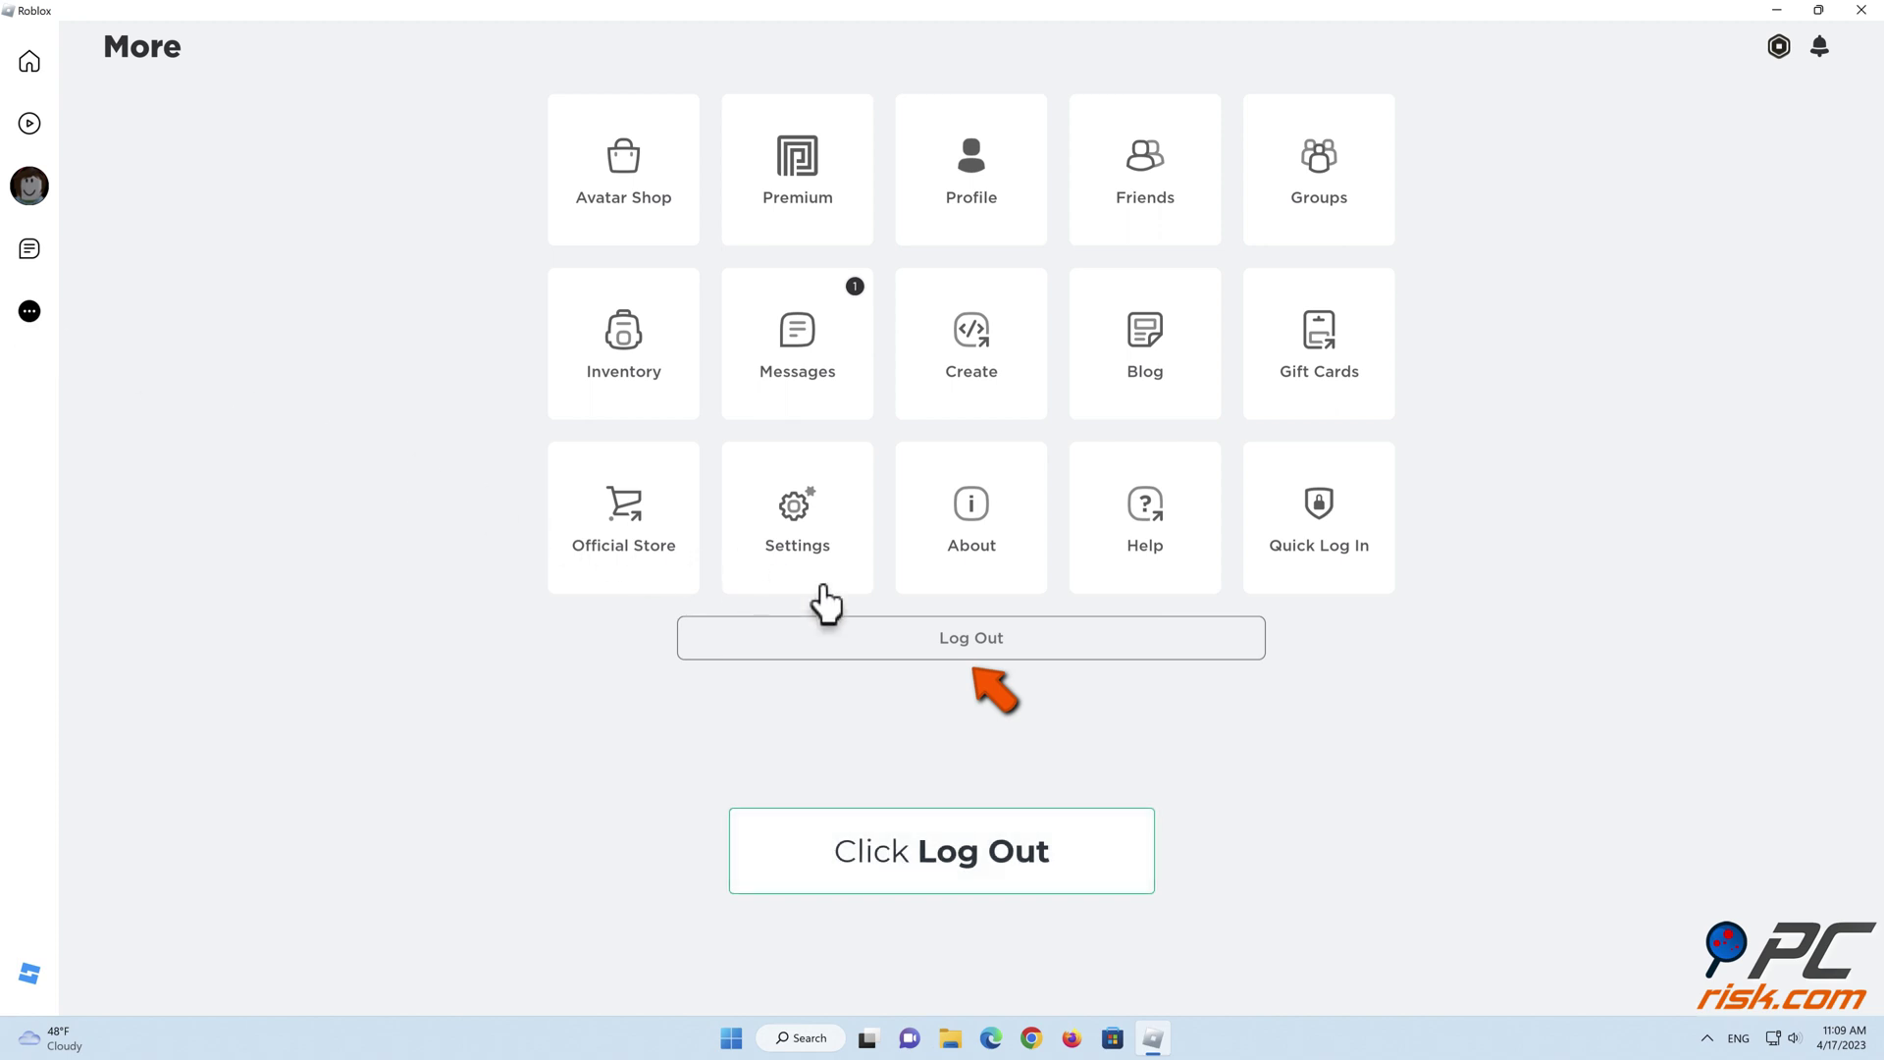
{"action": "left_click", "coordinate": [972, 649]}
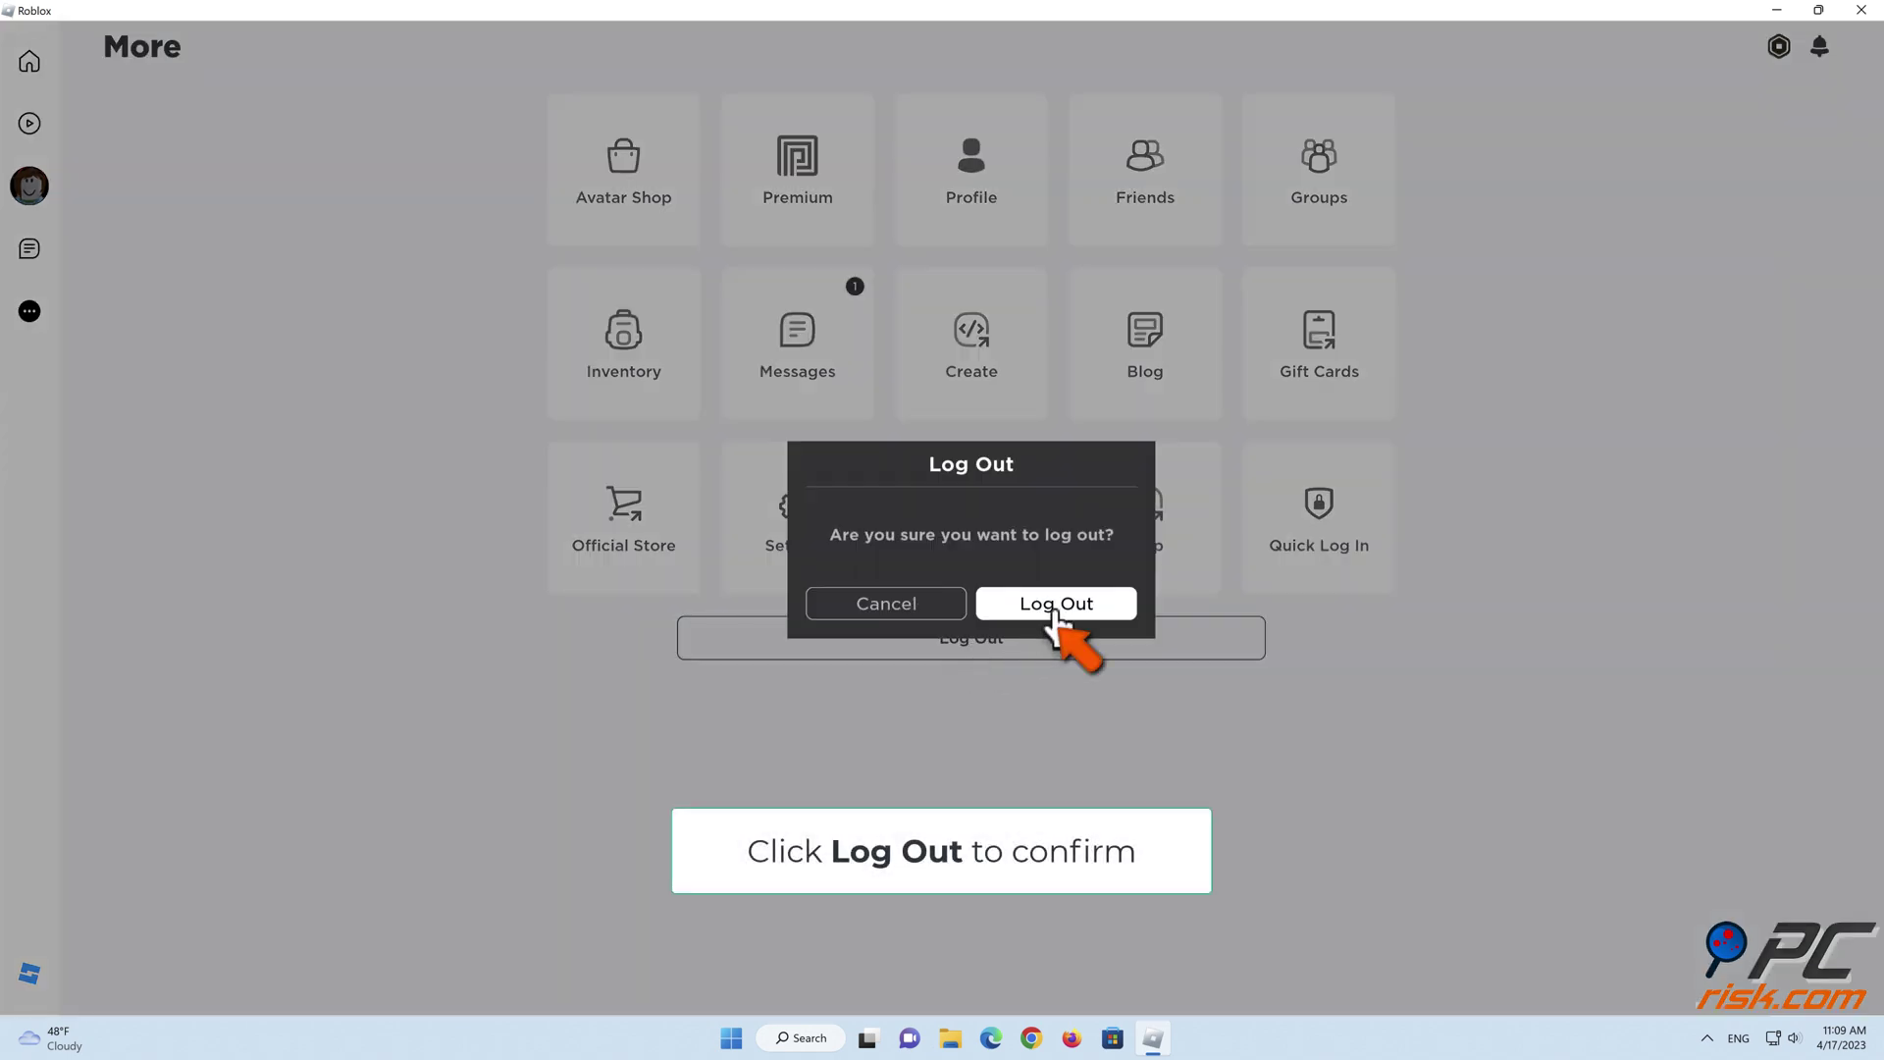
{"action": "left_click", "coordinate": [1059, 619]}
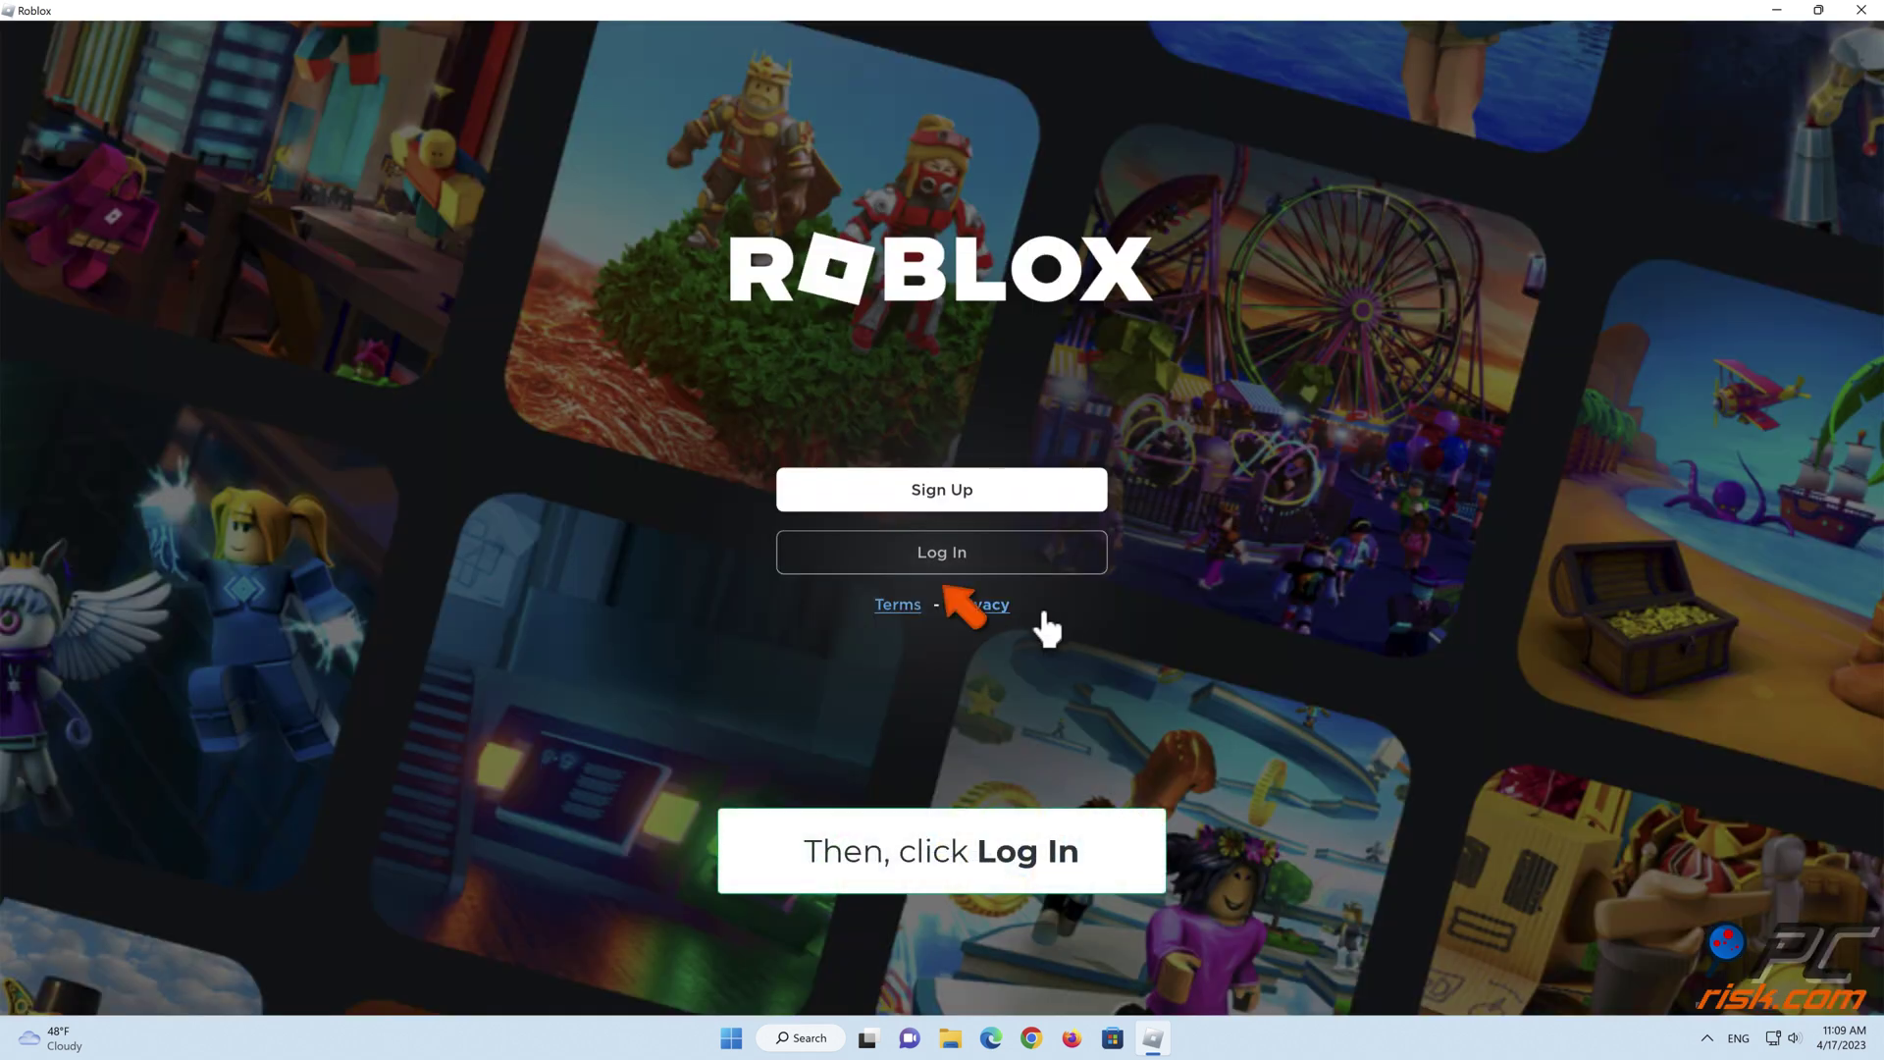
- Log in to Roblox with the username and password, then close its window
{"action": "left_click", "coordinate": [942, 556]}
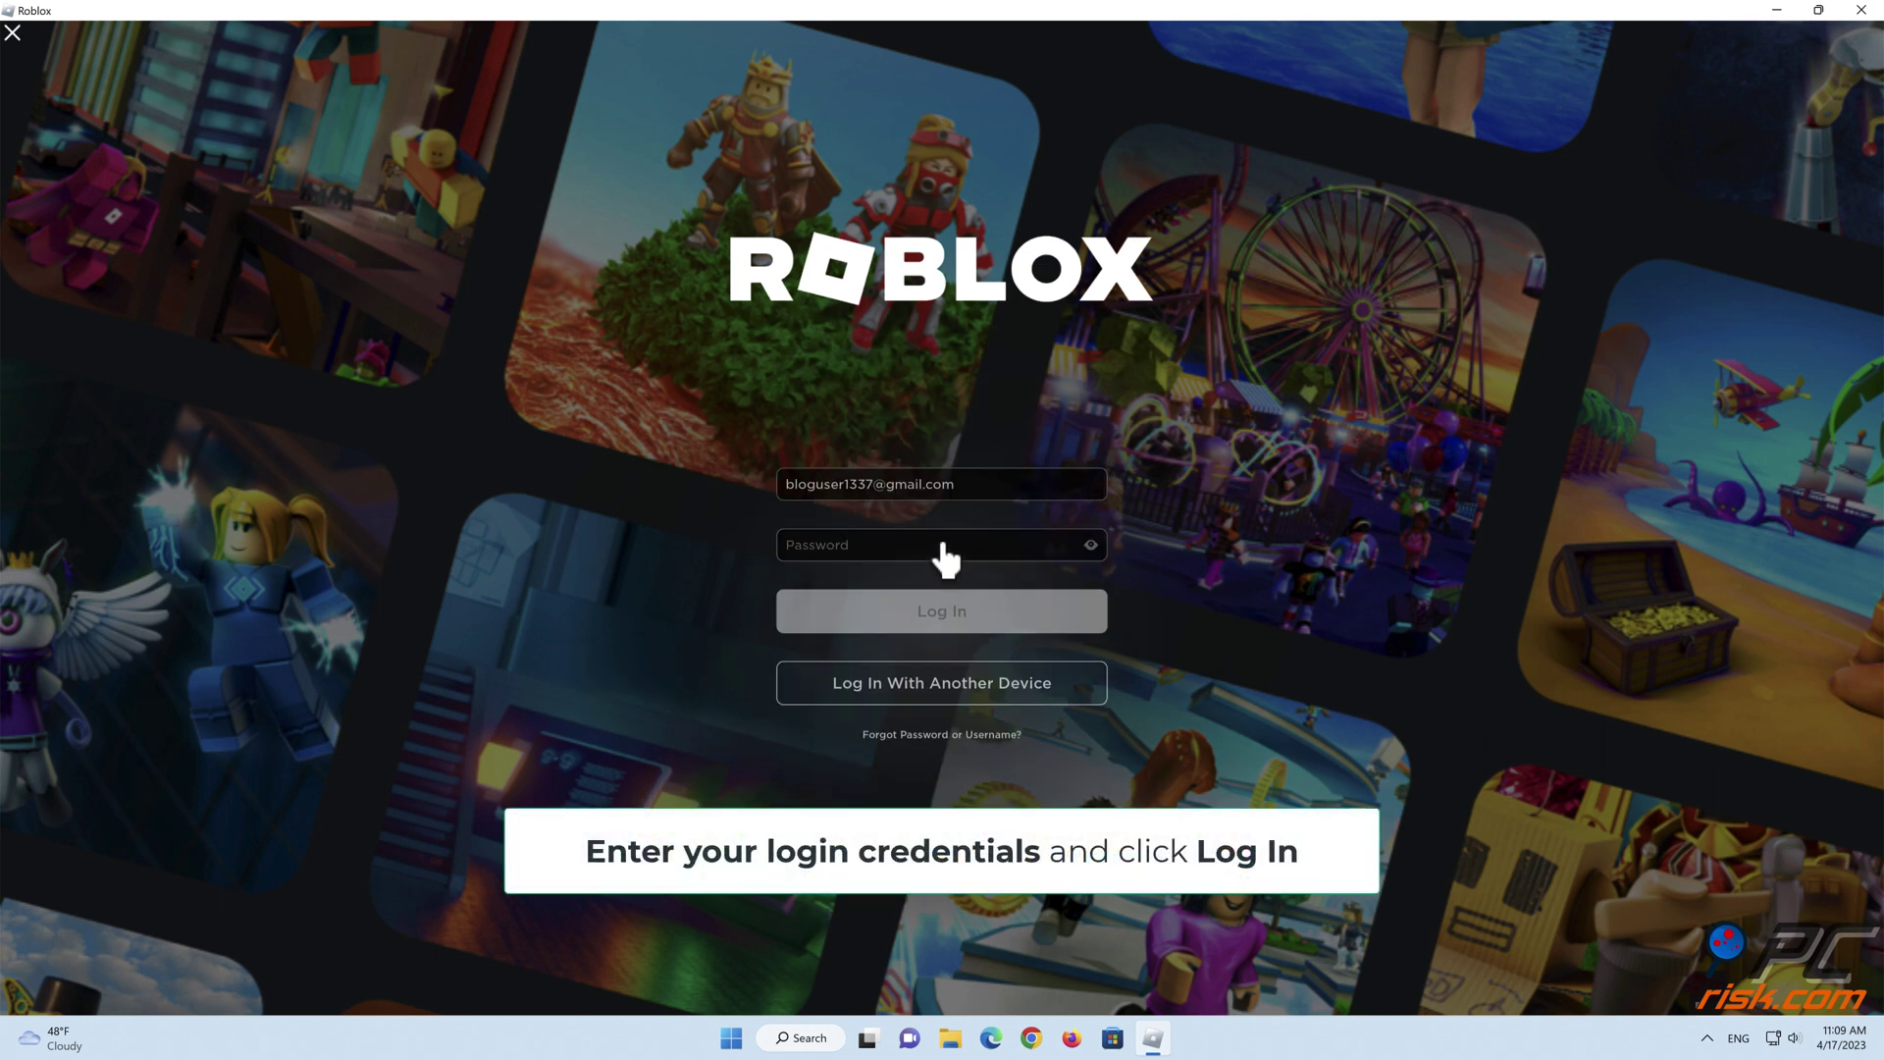
{"action": "left_click", "coordinate": [940, 560]}
{"action": "type", "text": "•••"}
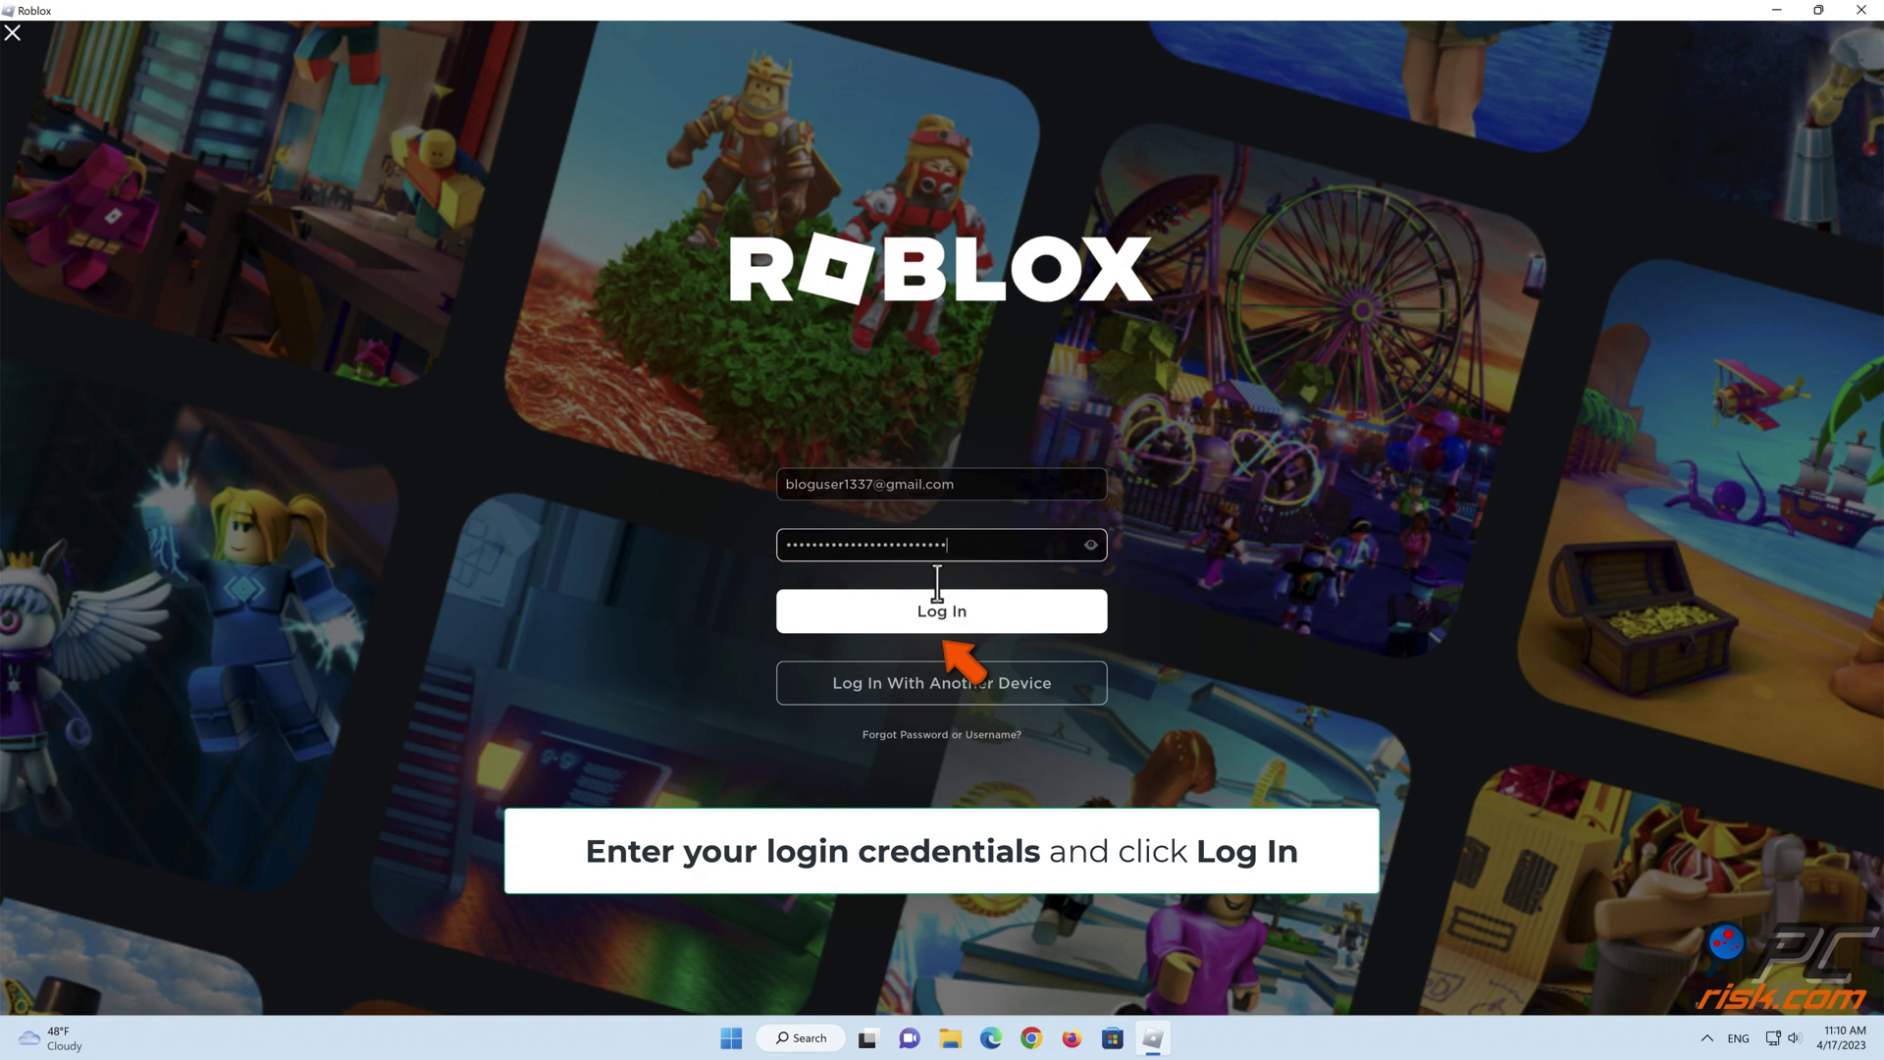
{"action": "left_click", "coordinate": [943, 625]}
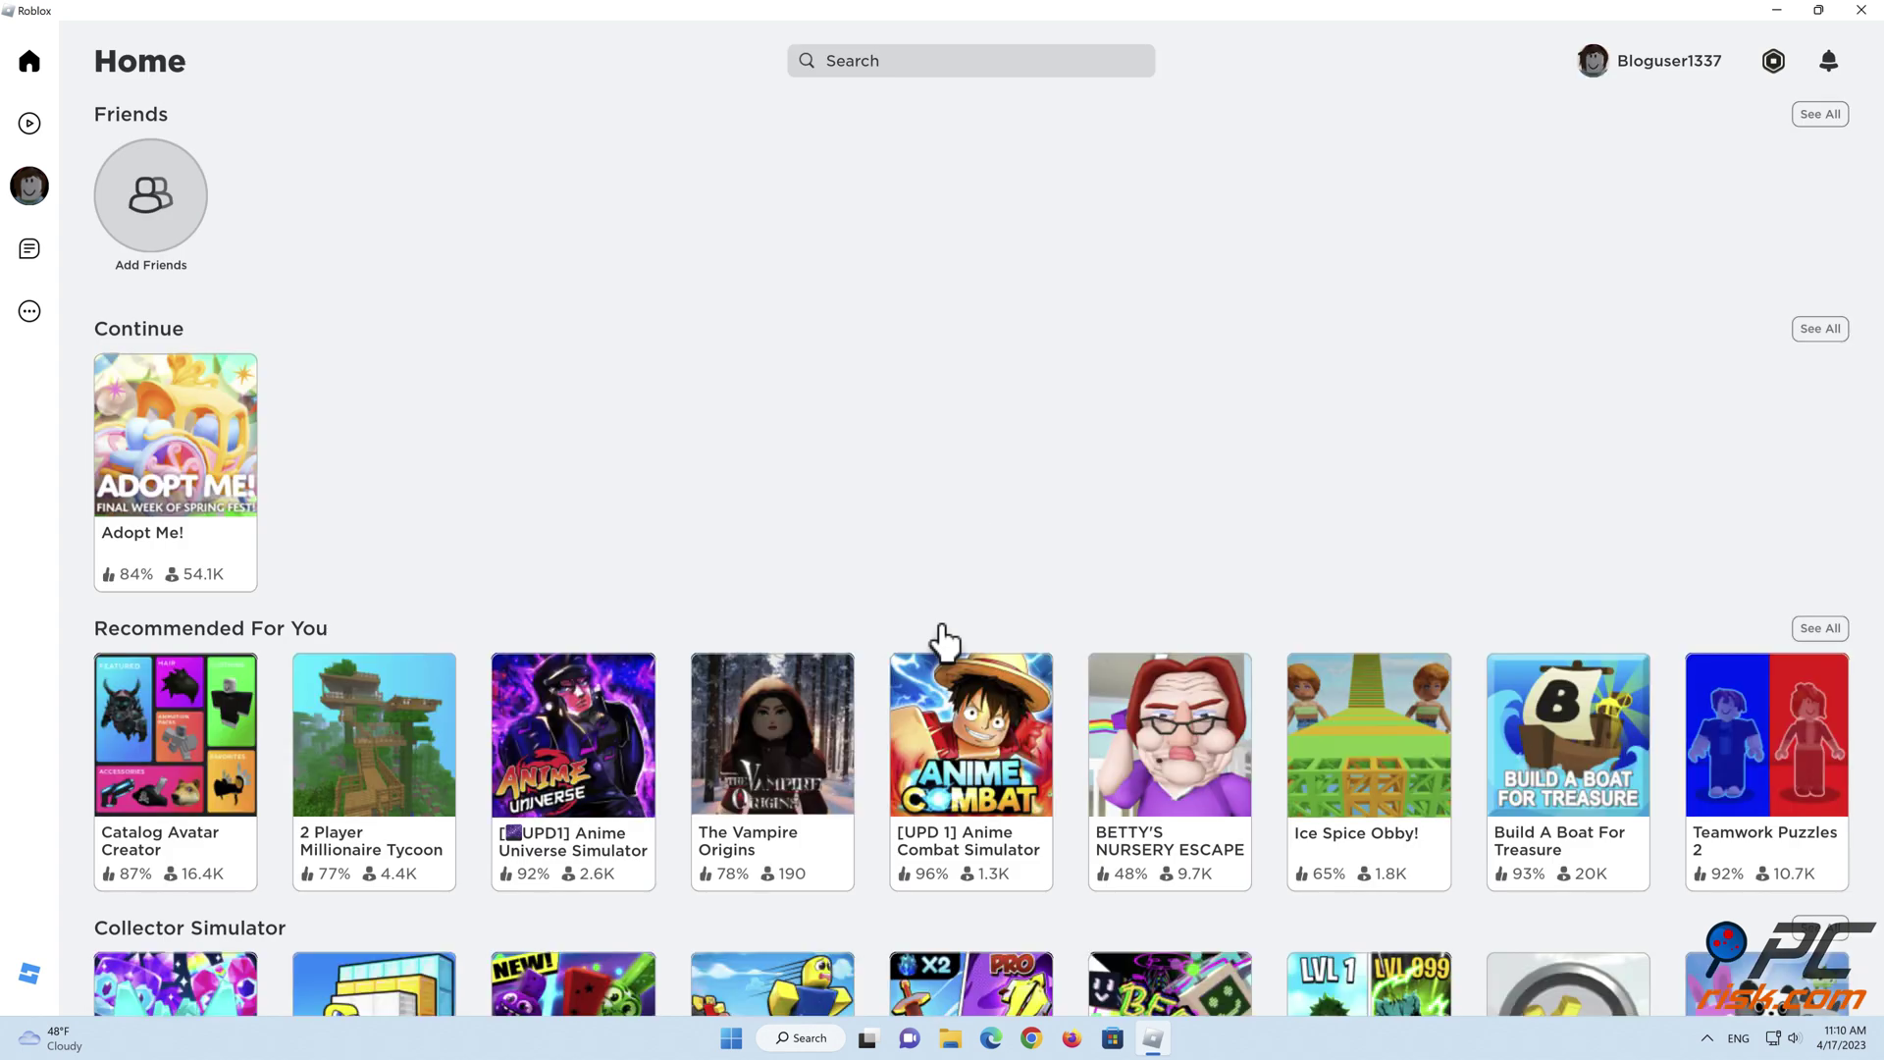
{"action": "left_click", "coordinate": [1867, 15]}
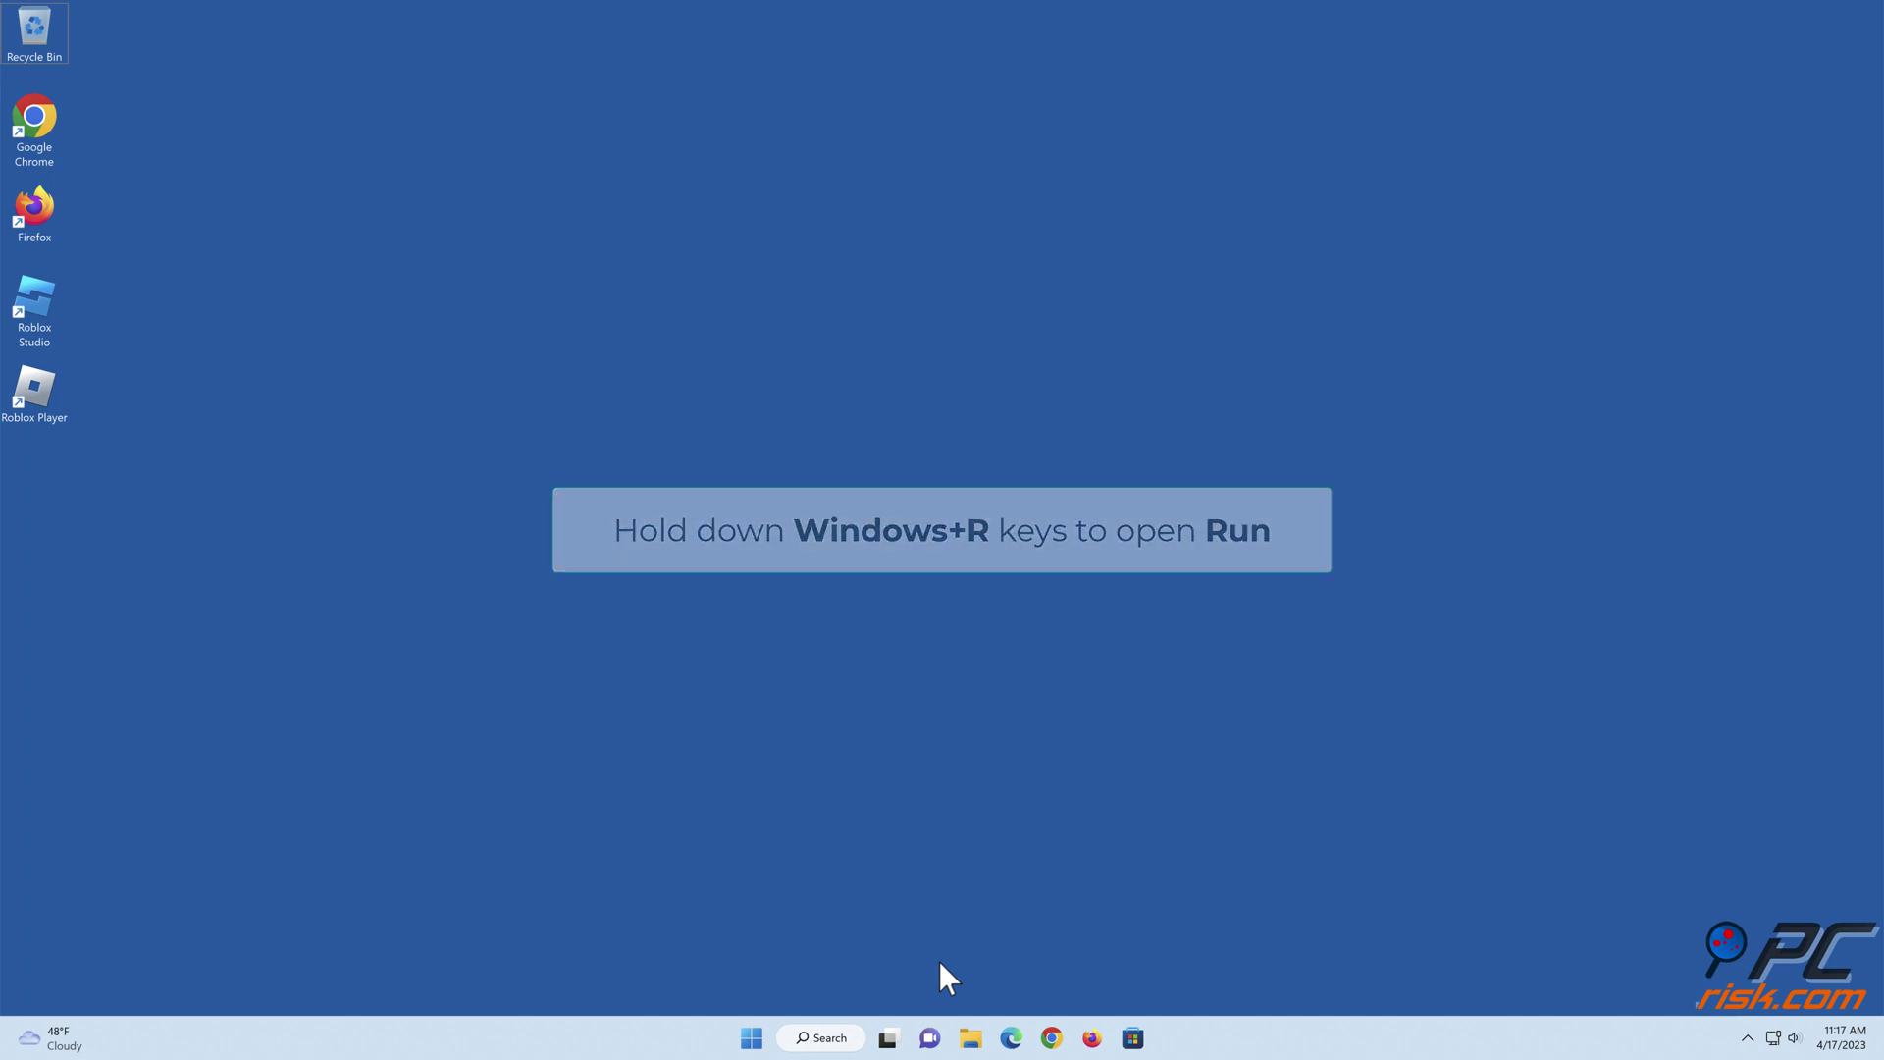
- Run cmd as administrator from the Run dialog
{"action": "key", "text": "super+r"}
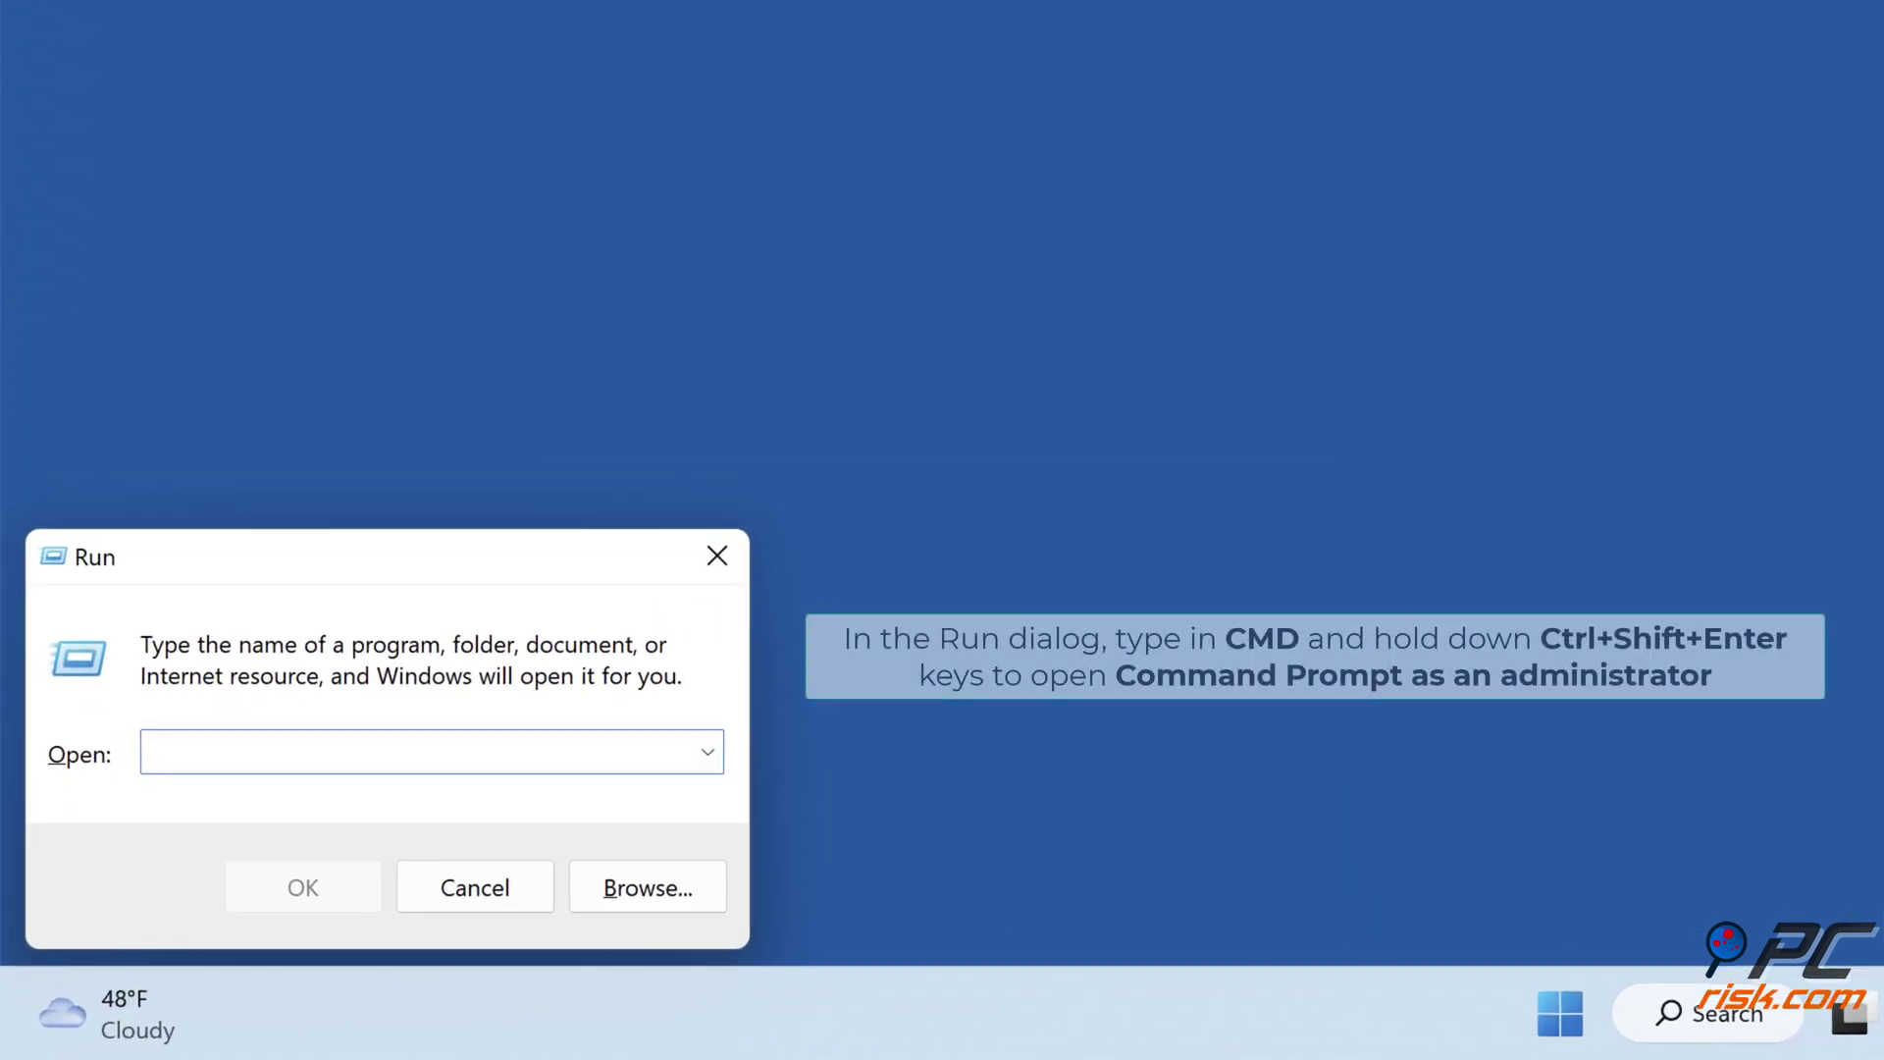
{"action": "type", "text": "cmd"}
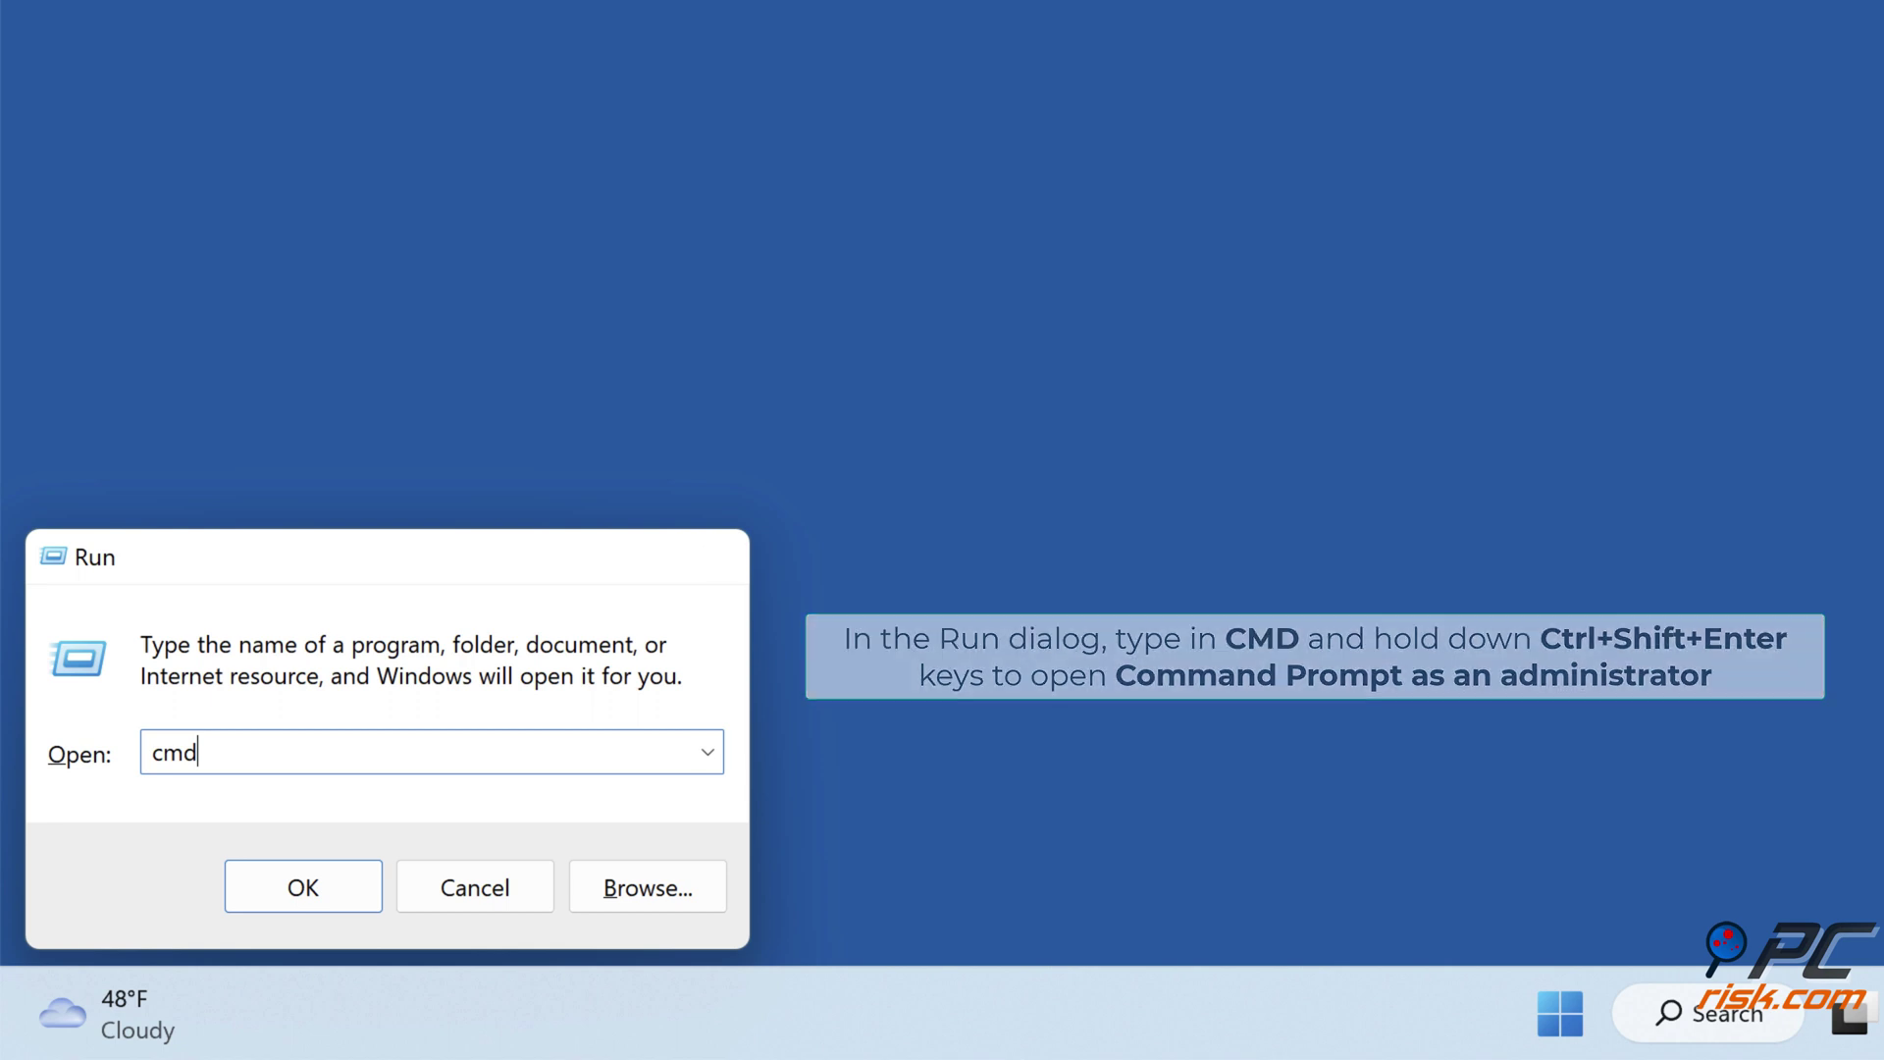
{"action": "key", "text": "ctrl+shift+Return"}
{"action": "type", "text": "netsh winsock re"}
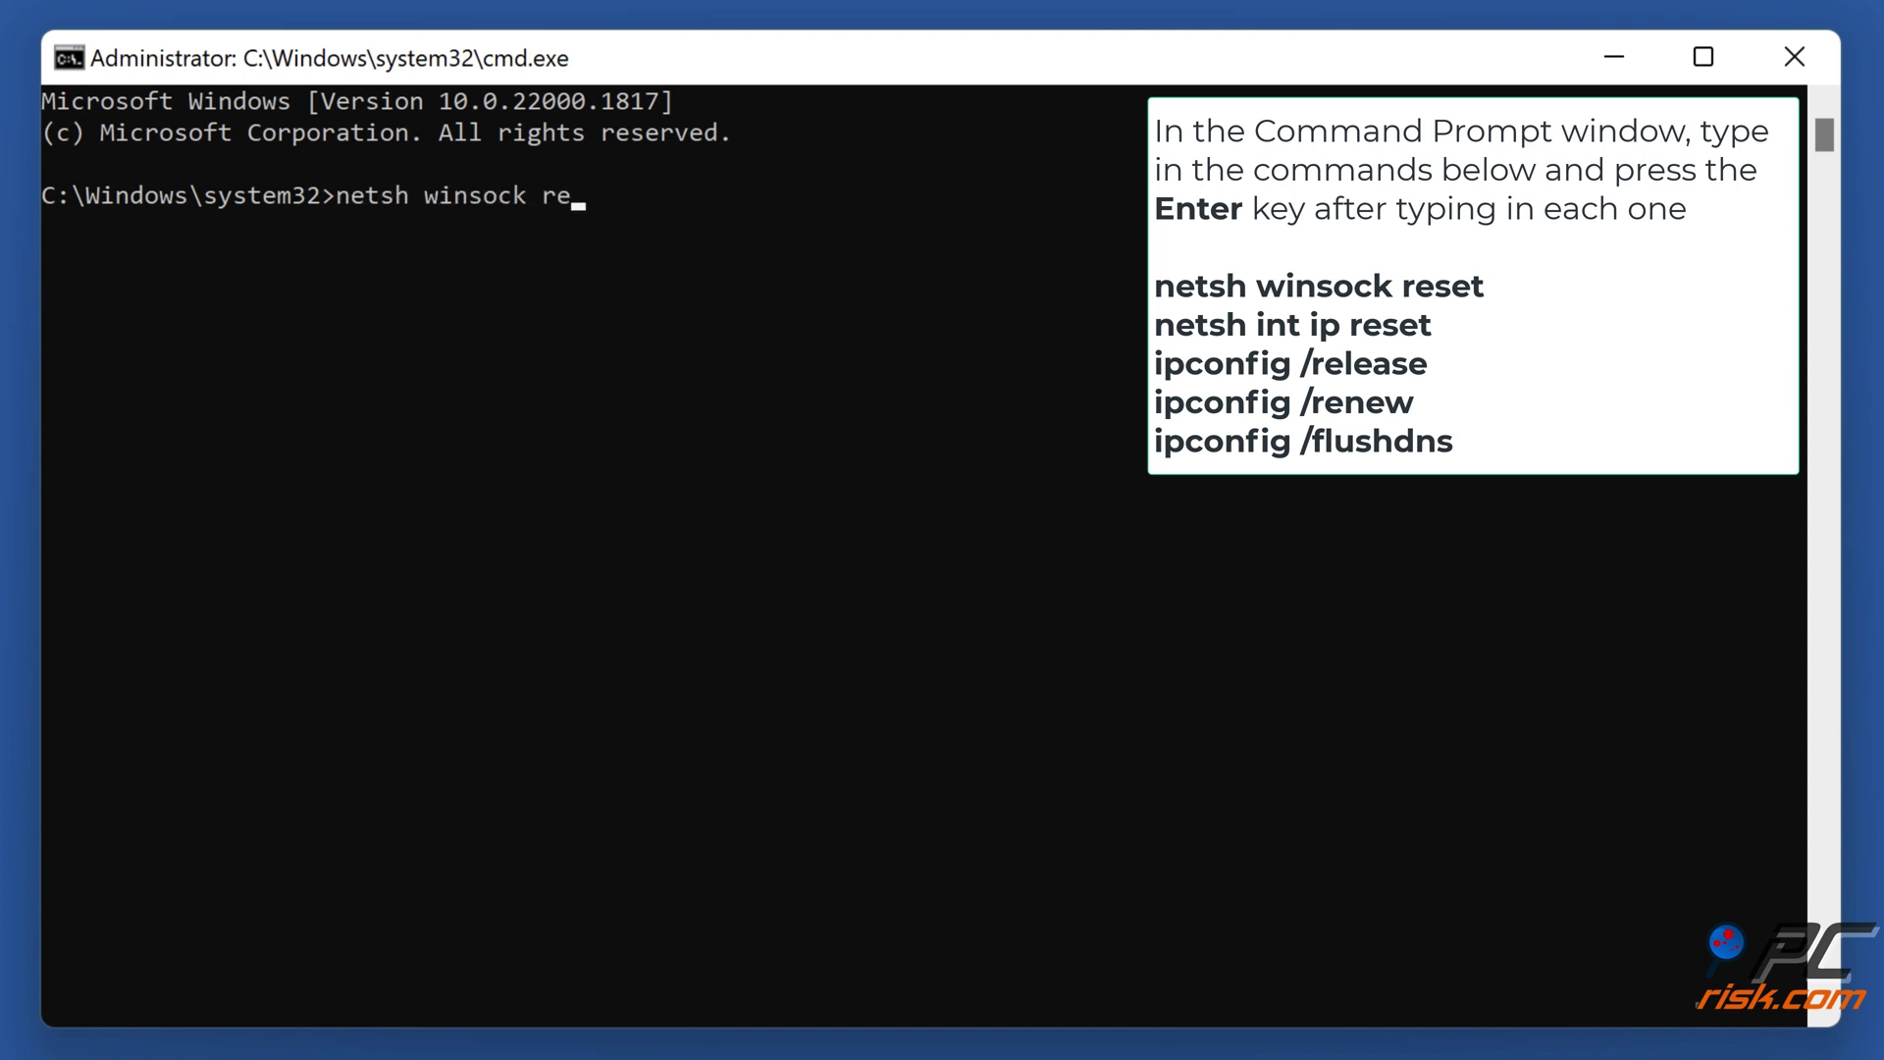
{"action": "type", "text": "set"}
- Run the Winsock reset, IP stack reset, IP release and DNS flush commands in Command Prompt
{"action": "key", "text": "Return"}
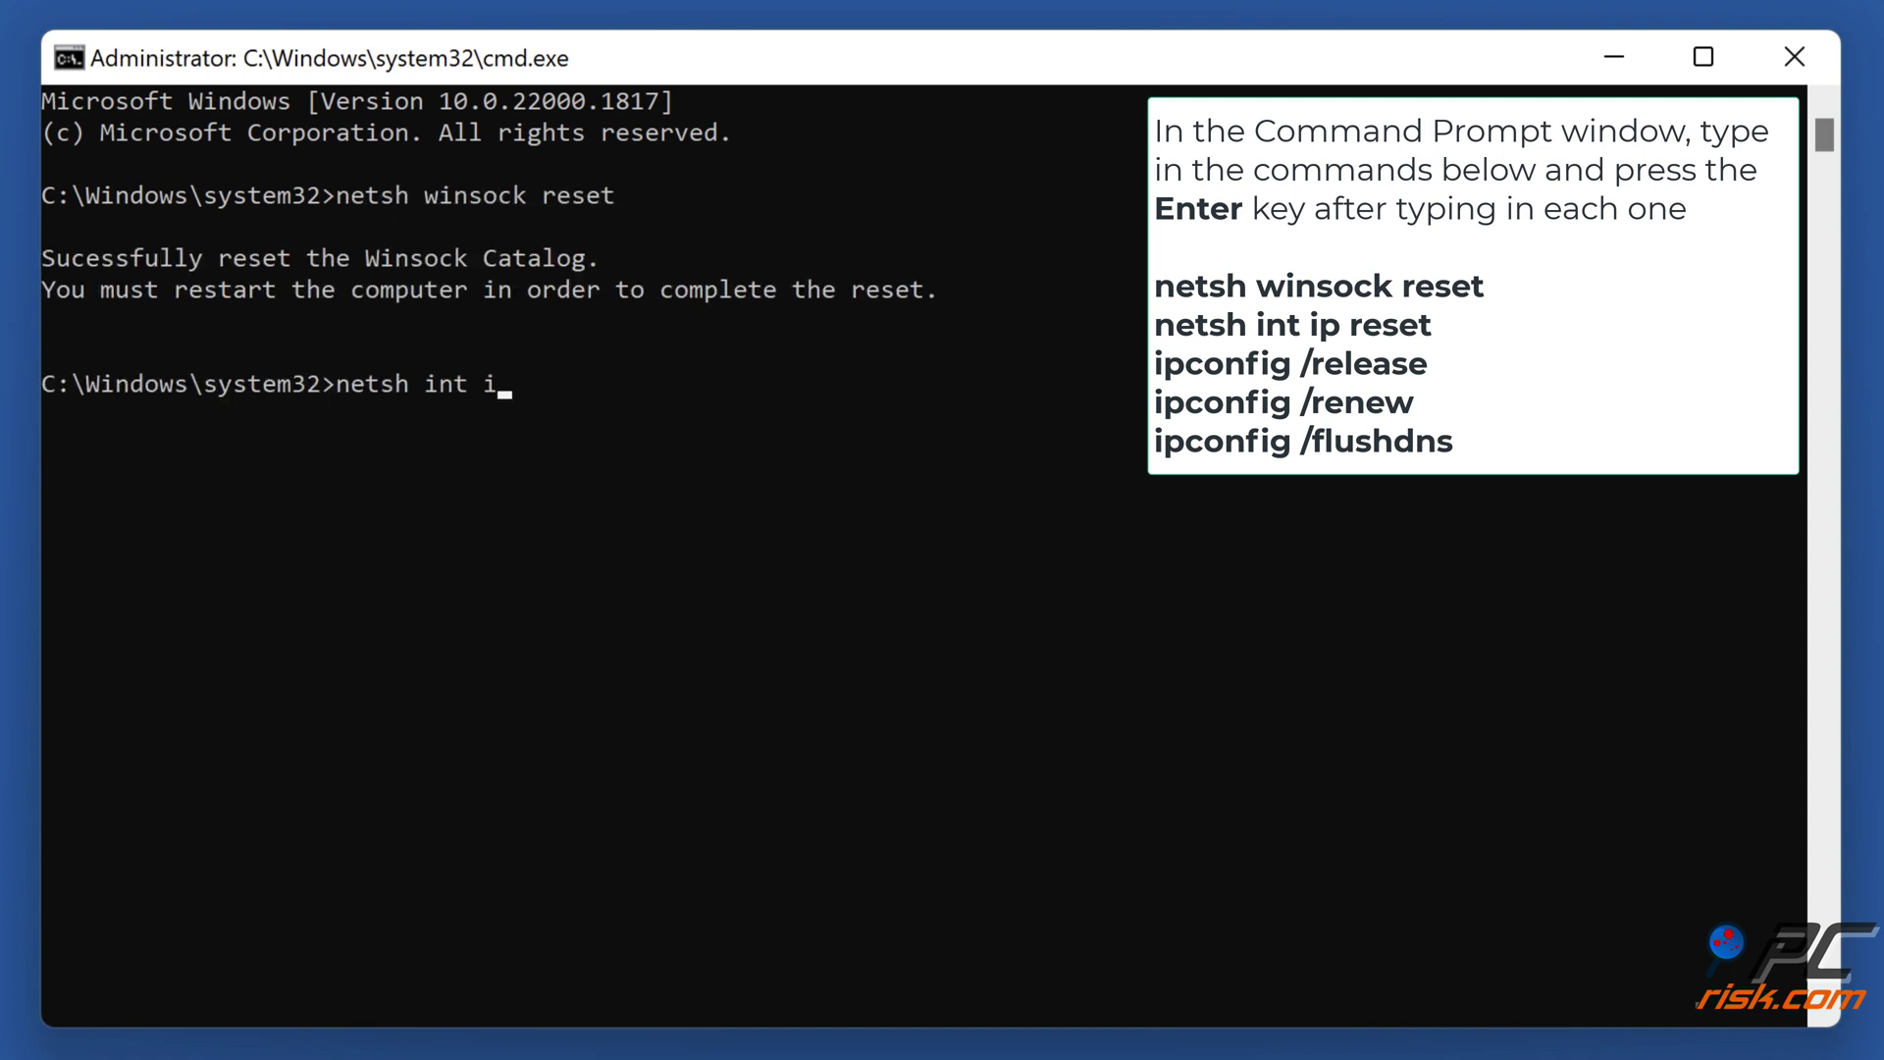
{"action": "key", "text": "Return"}
{"action": "type", "text": "ipconfig /release"}
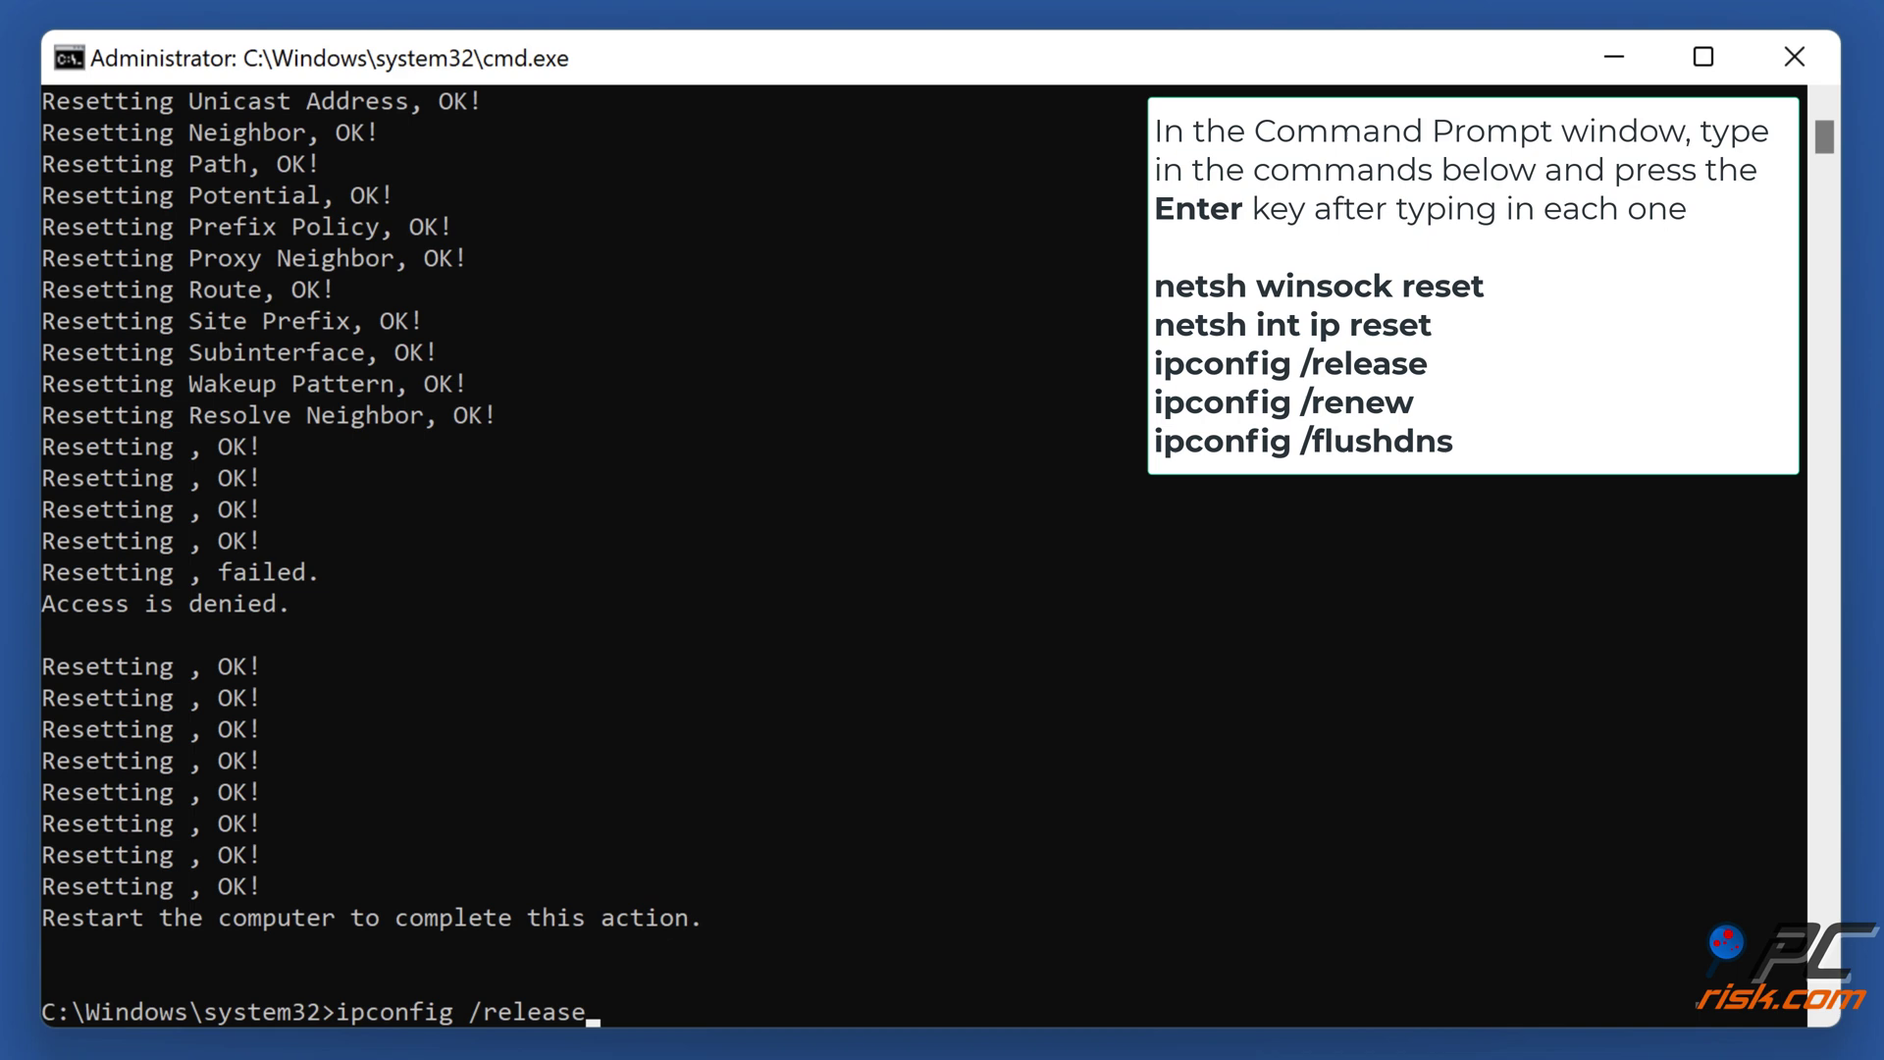
{"action": "key", "text": "Return"}
{"action": "key", "text": "Return"}
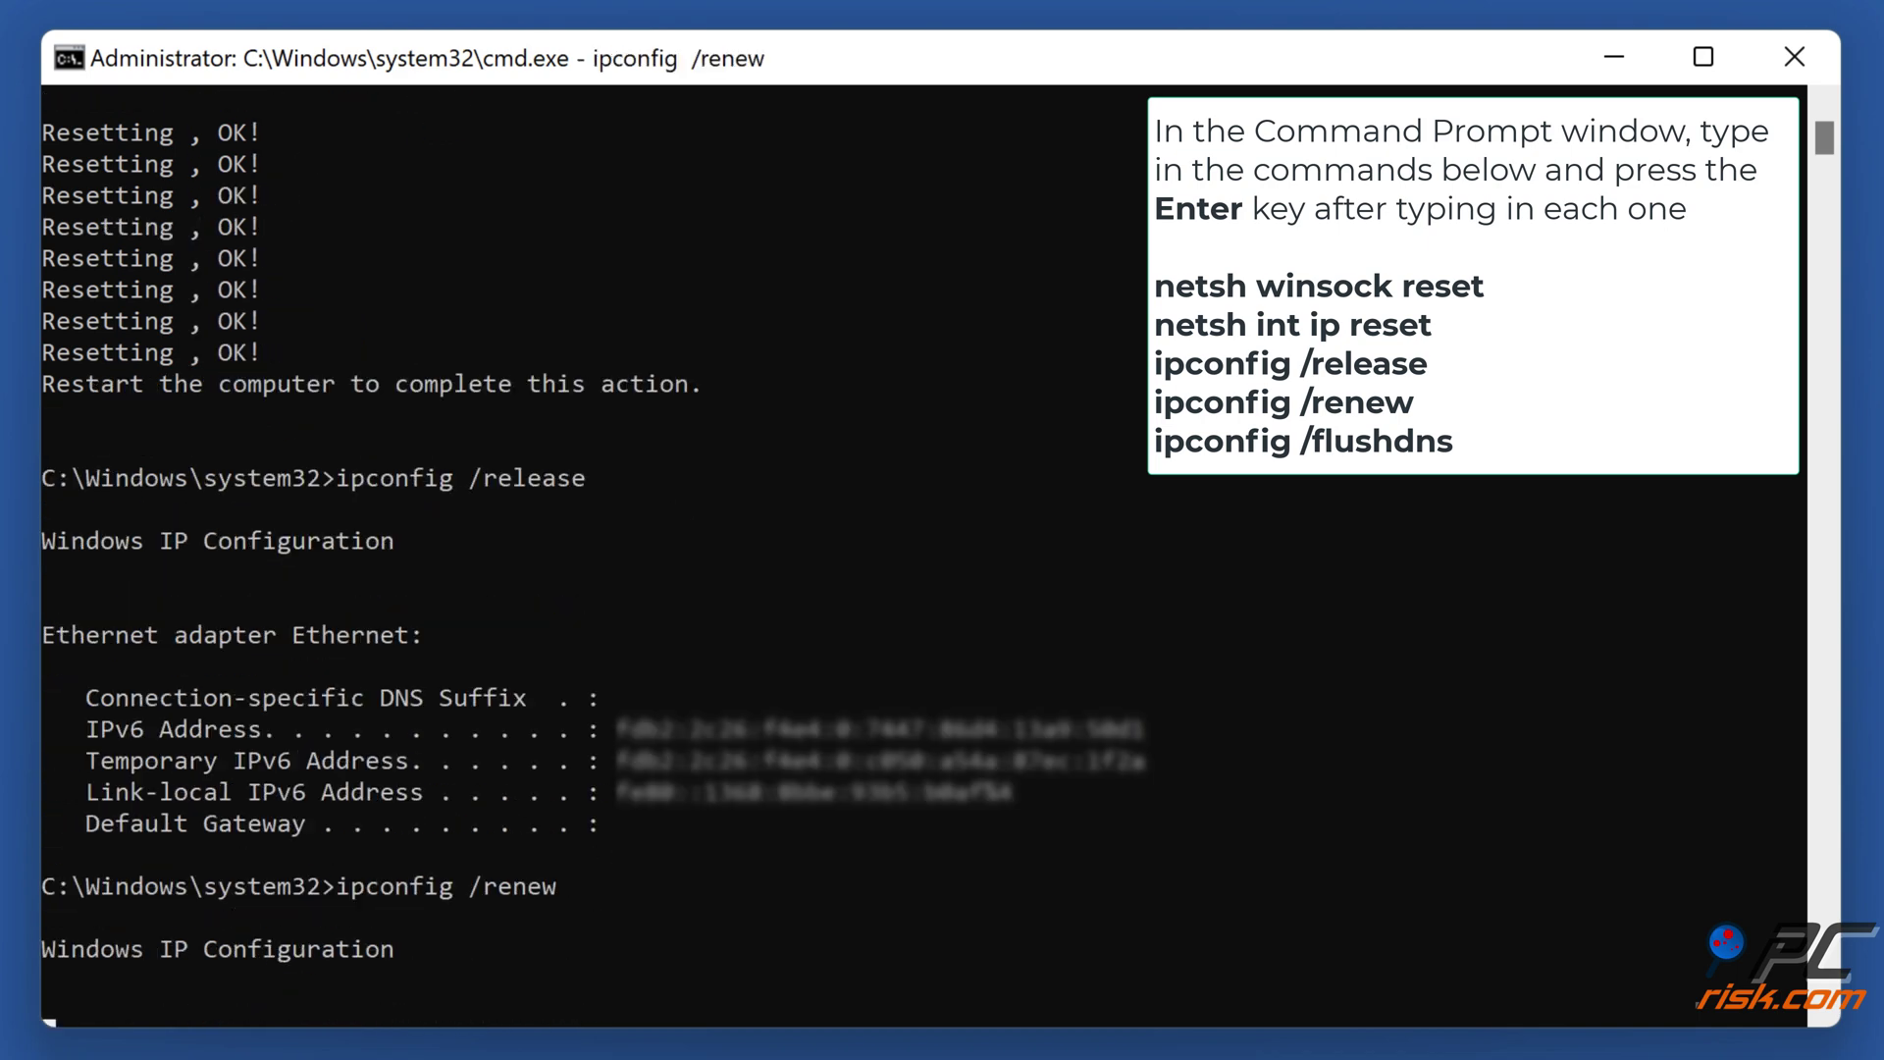
{"action": "type", "text": "ipconfig /flushdns"}
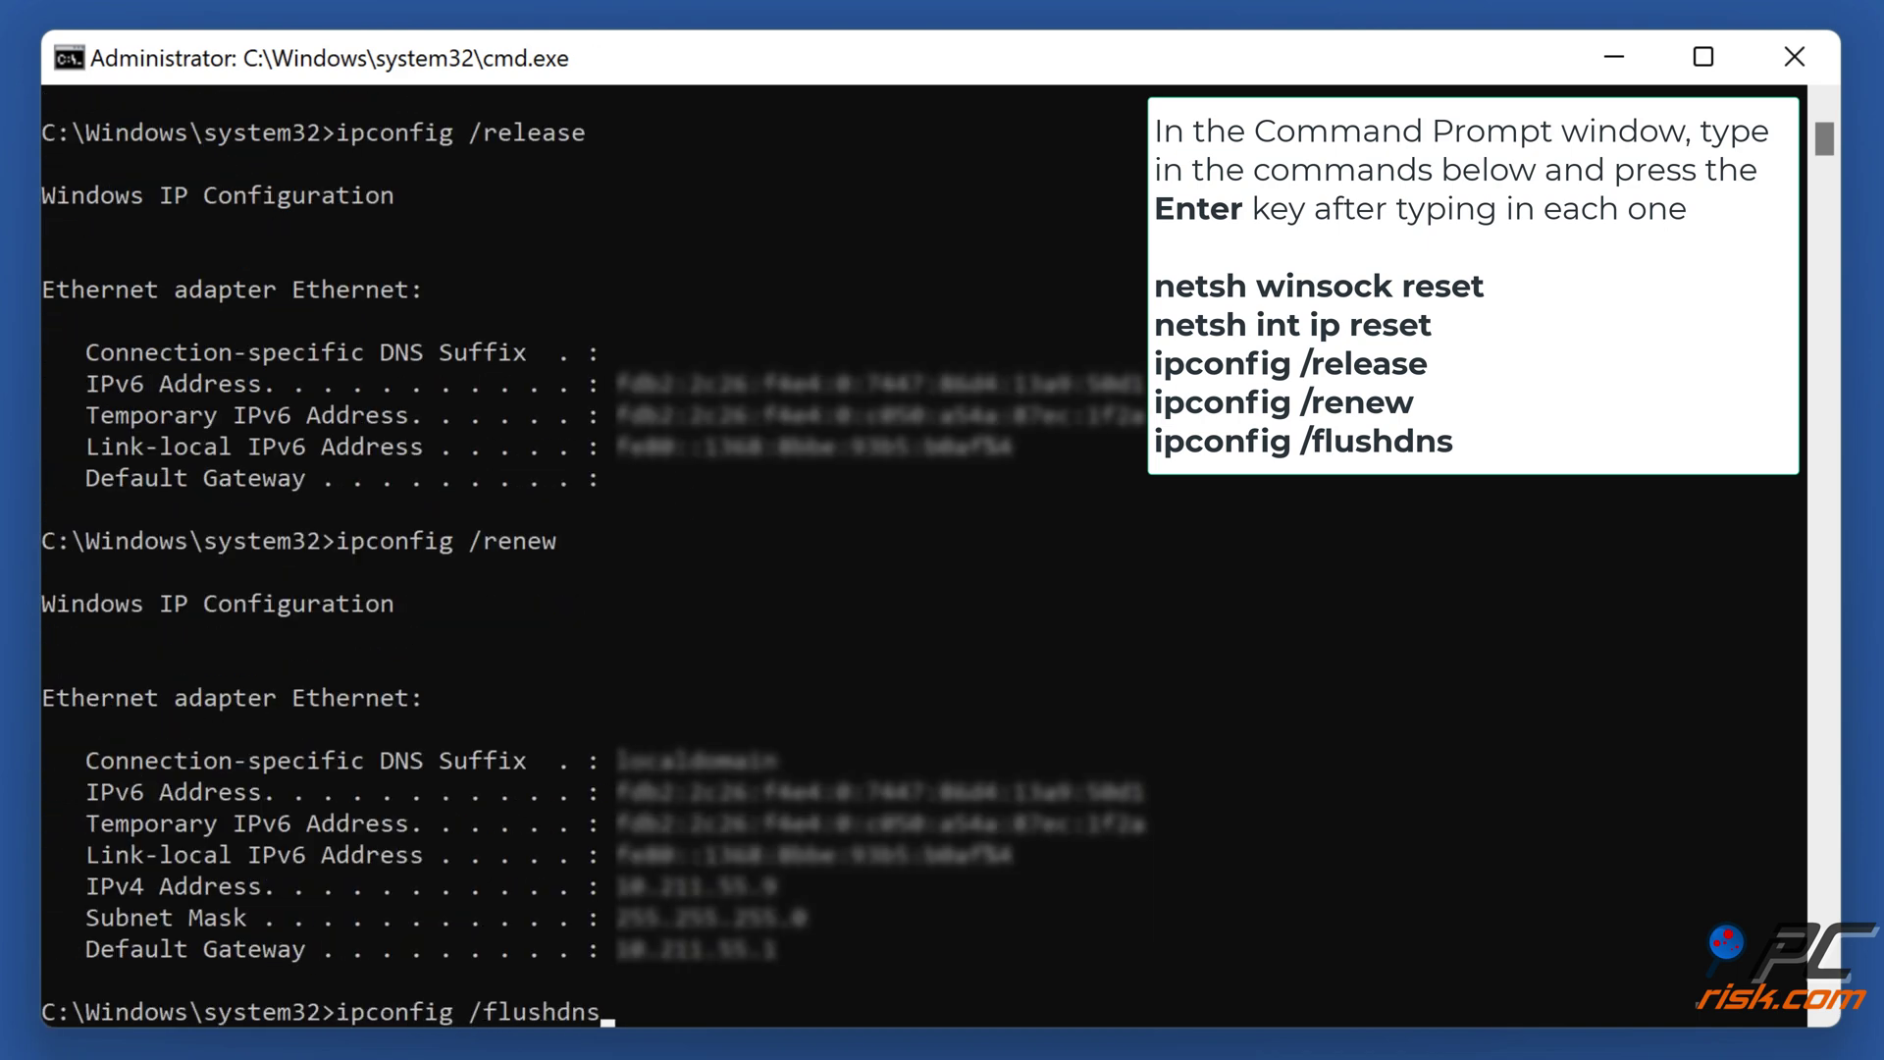
{"action": "key", "text": "Return"}
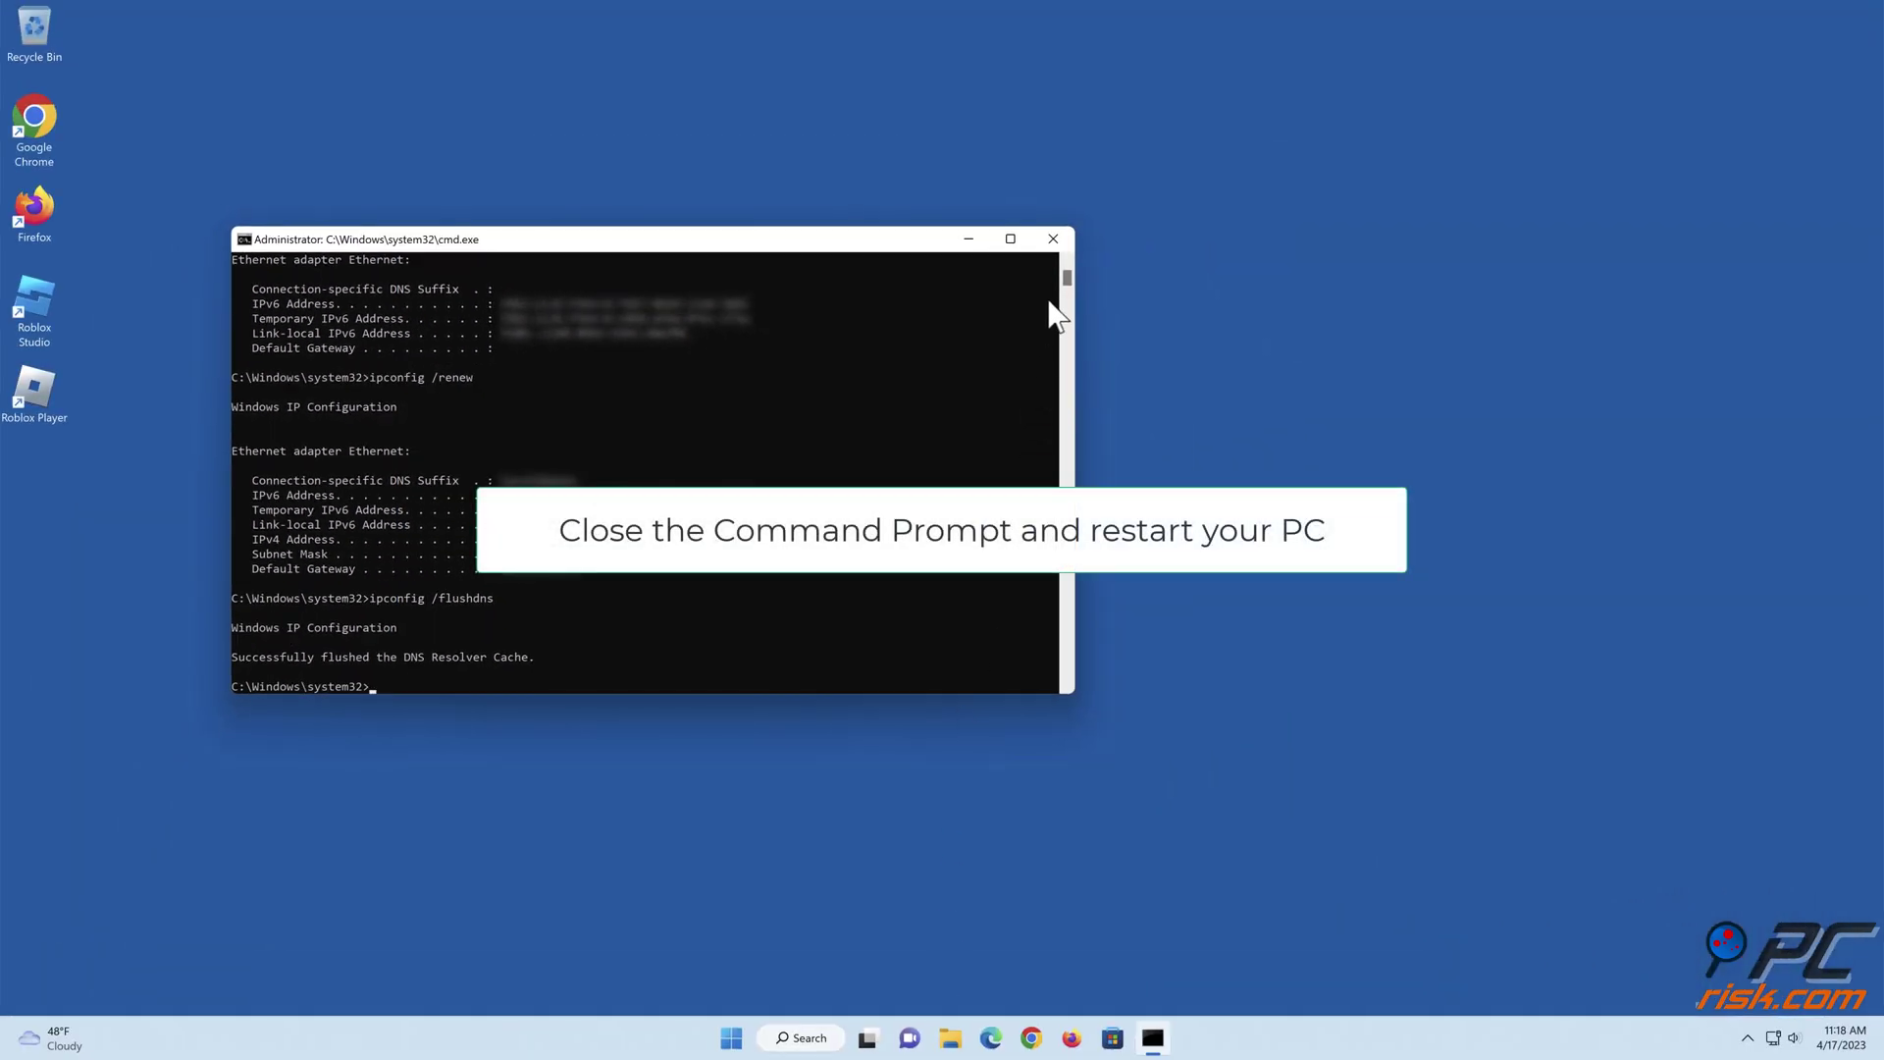
- Close Command Prompt and restart Windows from the Start menu's power options
{"action": "left_click", "coordinate": [1054, 240]}
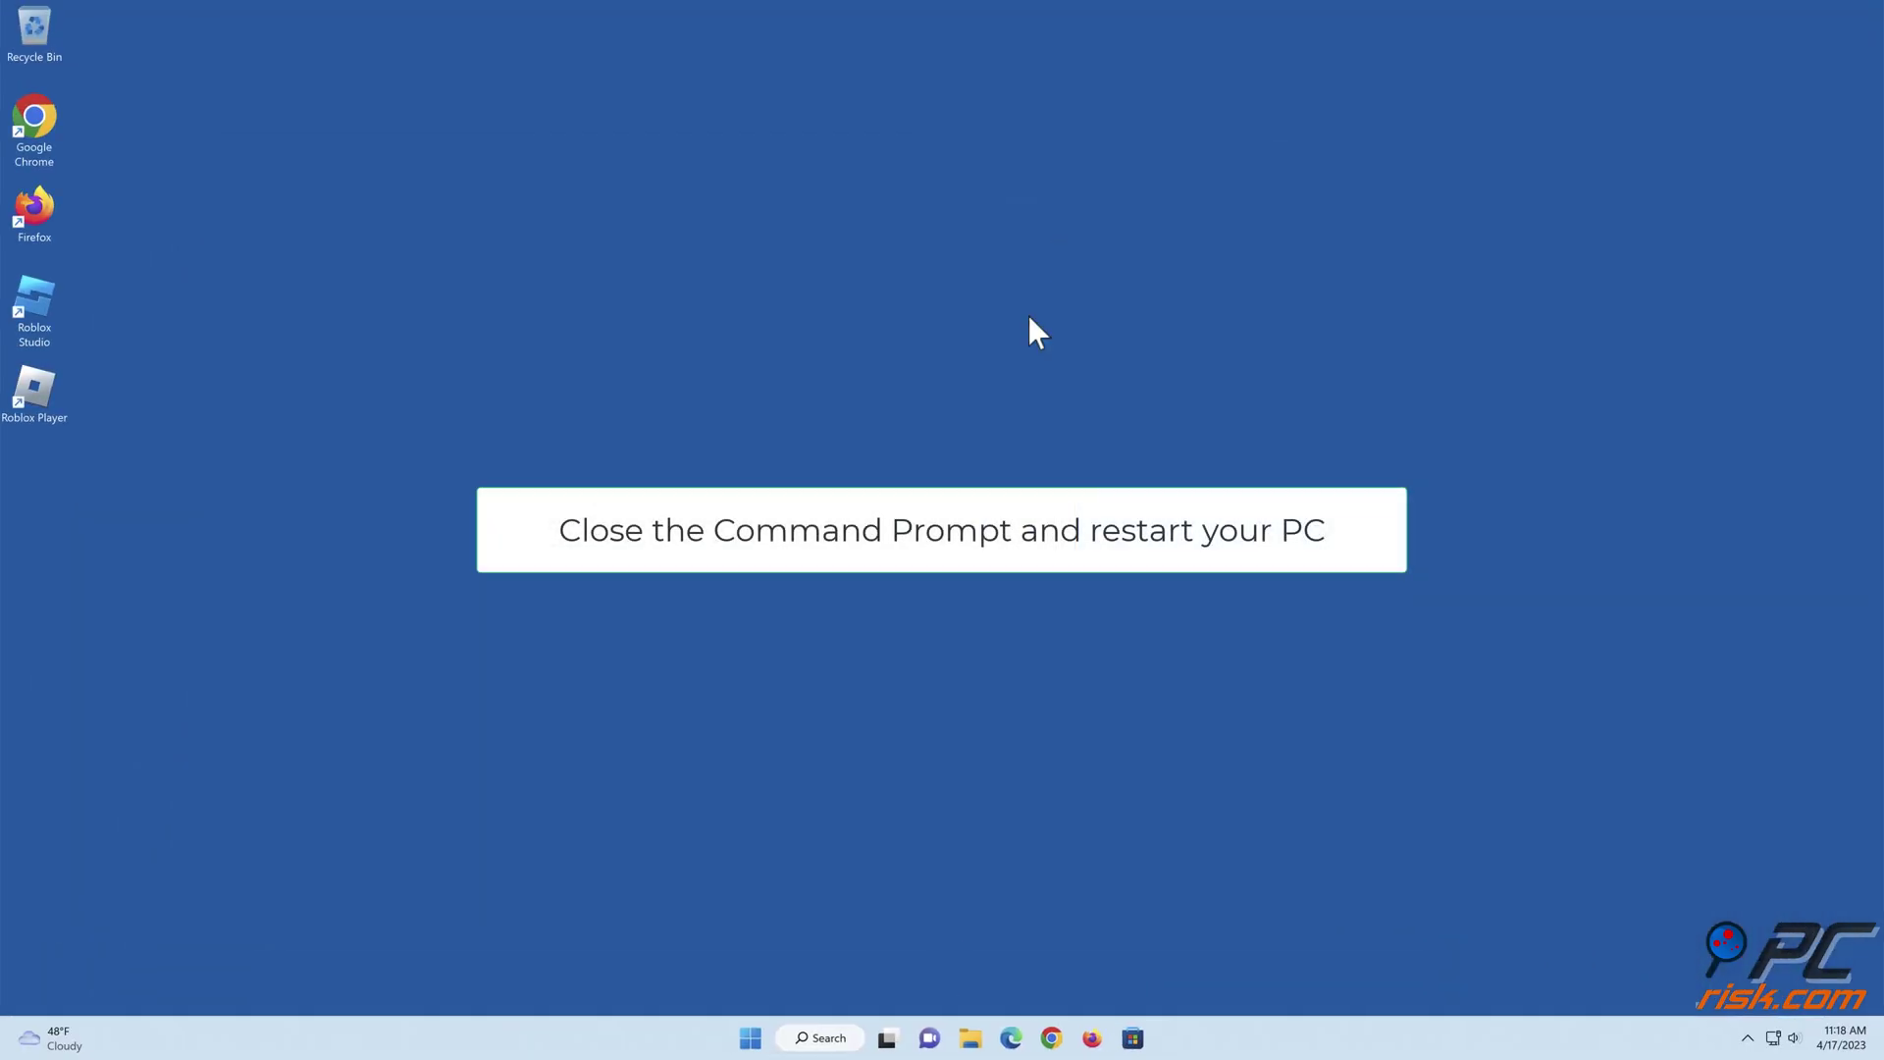
{"action": "left_click", "coordinate": [754, 1042]}
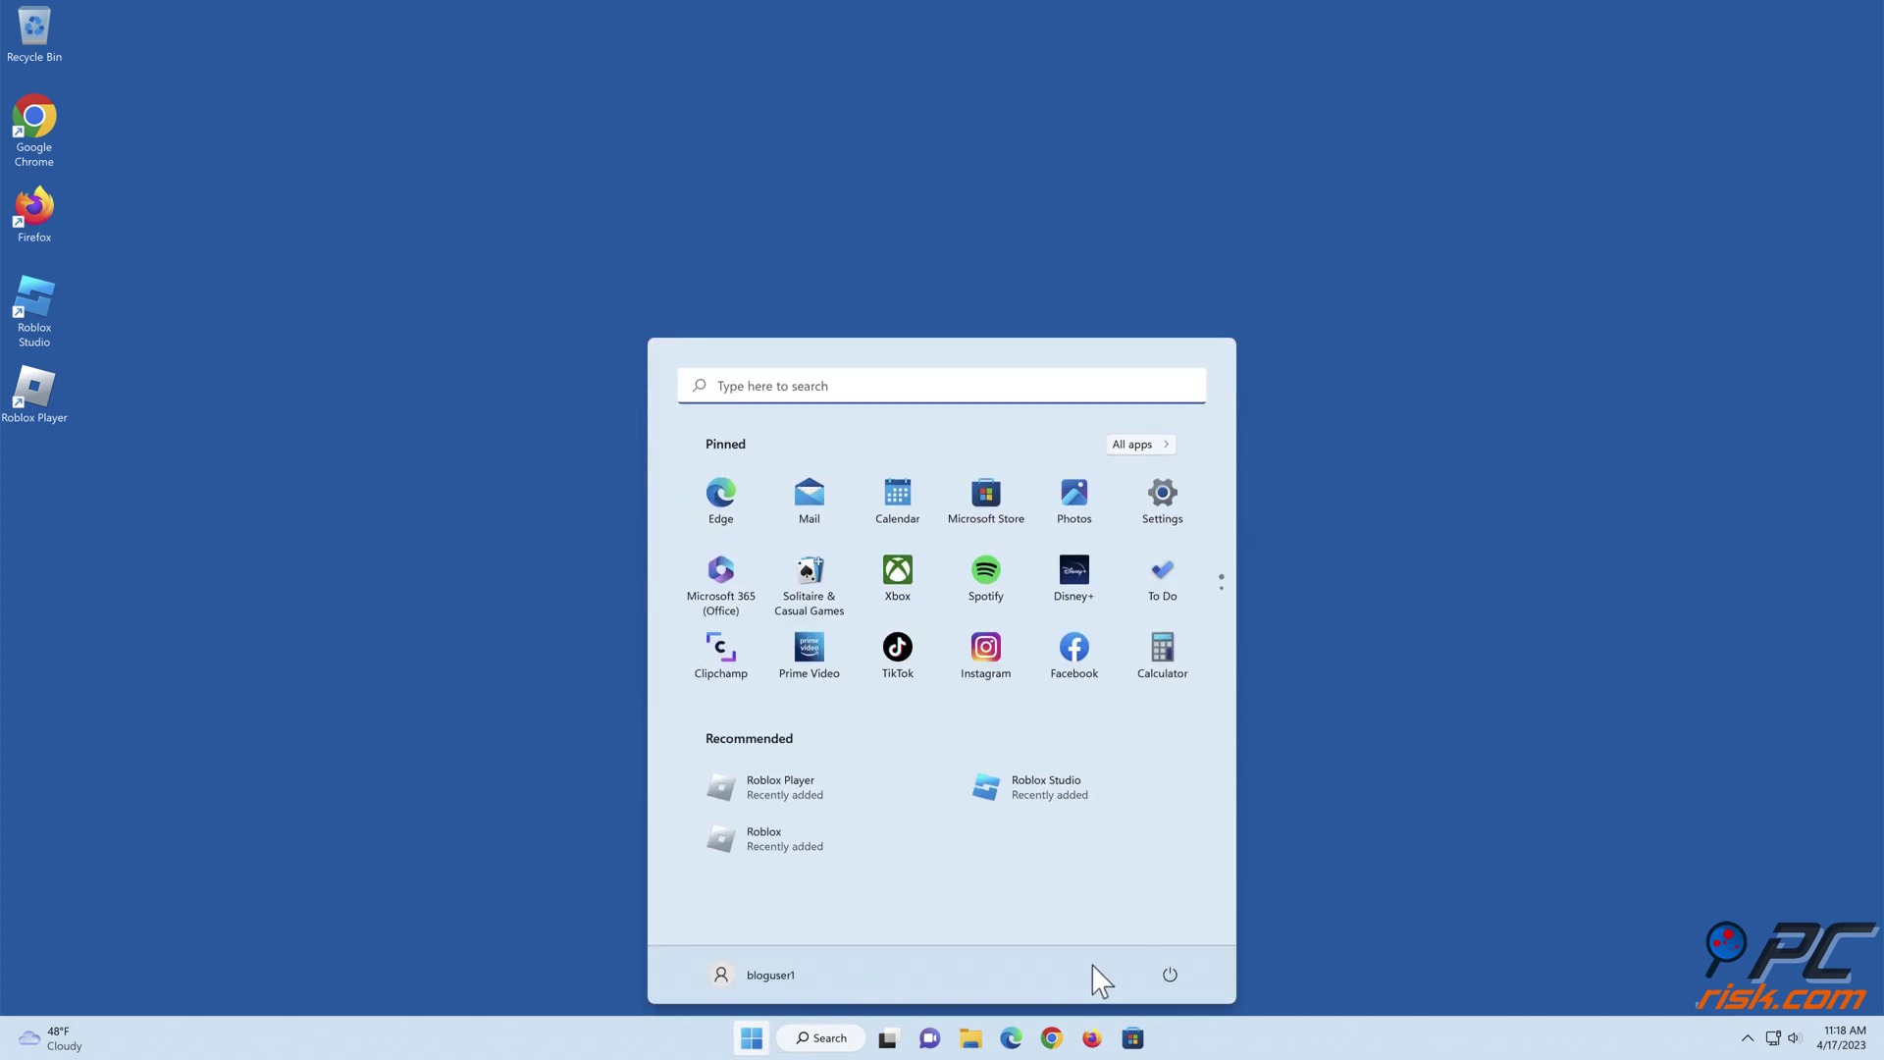
{"action": "left_click", "coordinate": [1169, 979]}
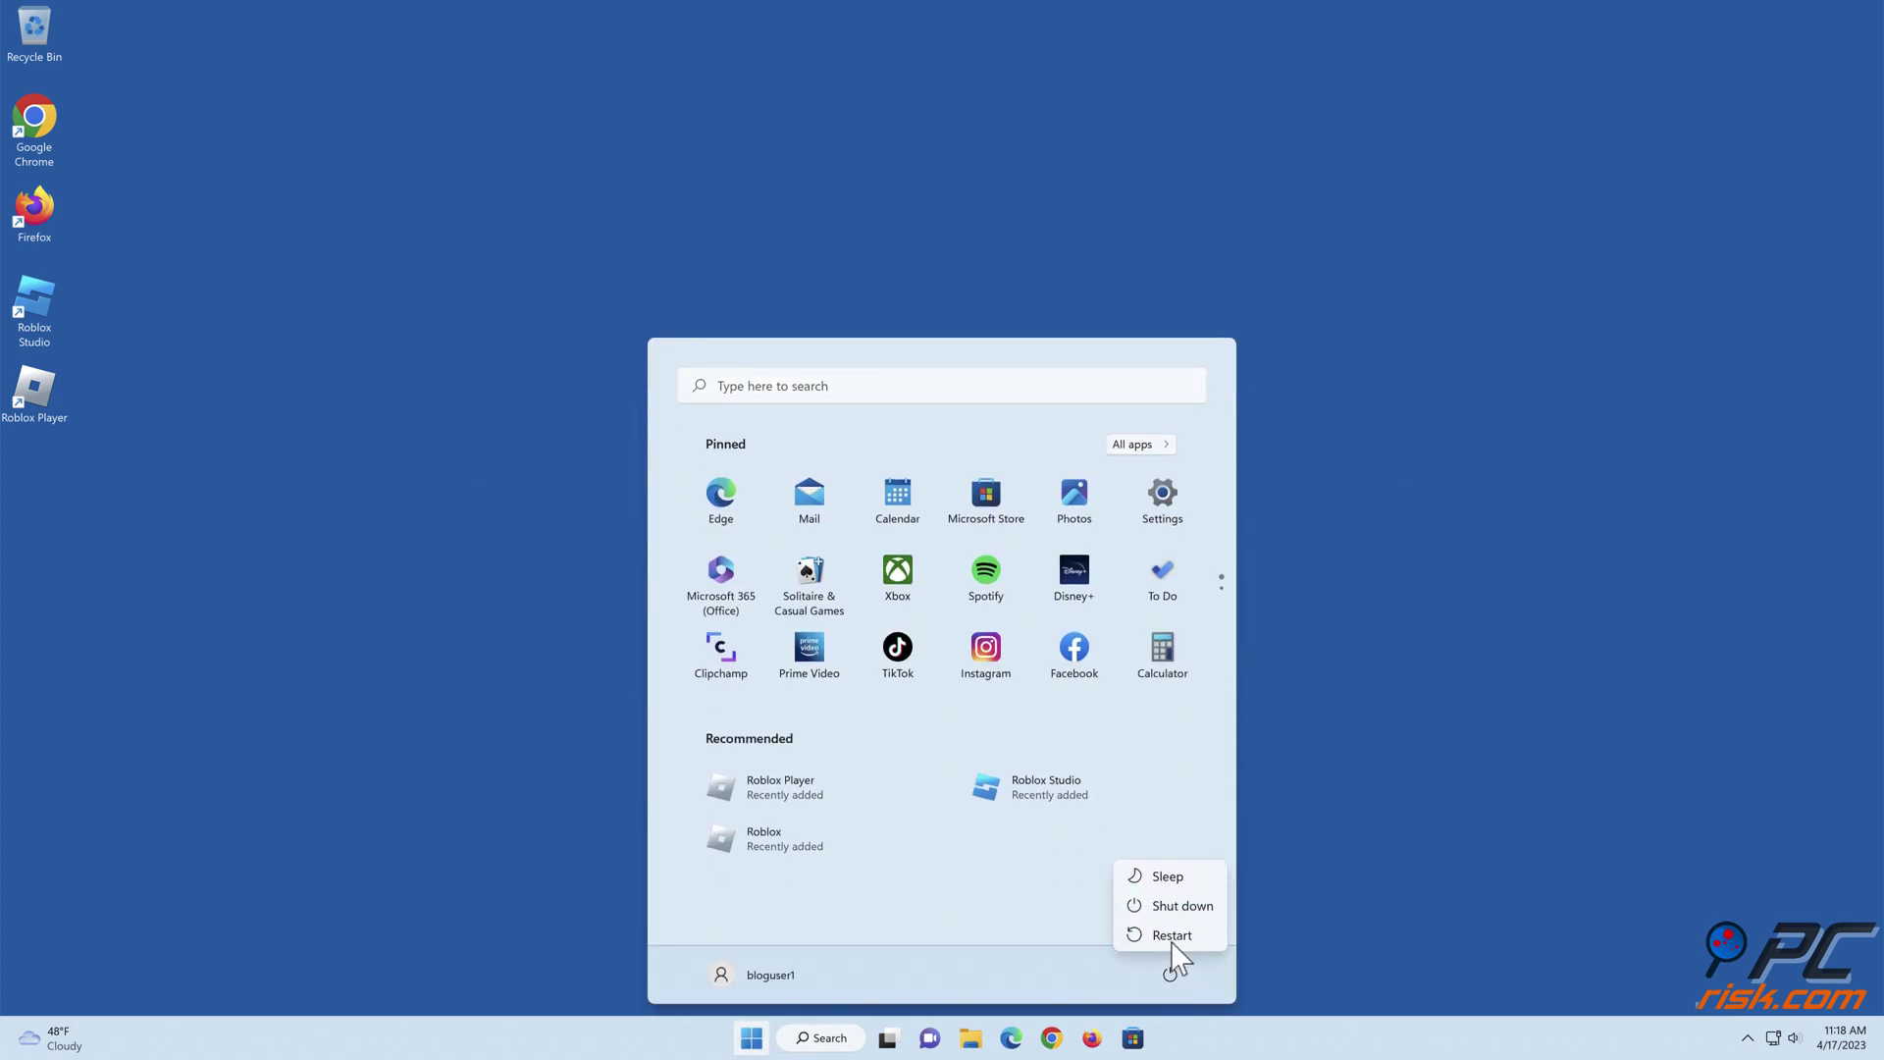
{"action": "left_click", "coordinate": [1171, 940]}
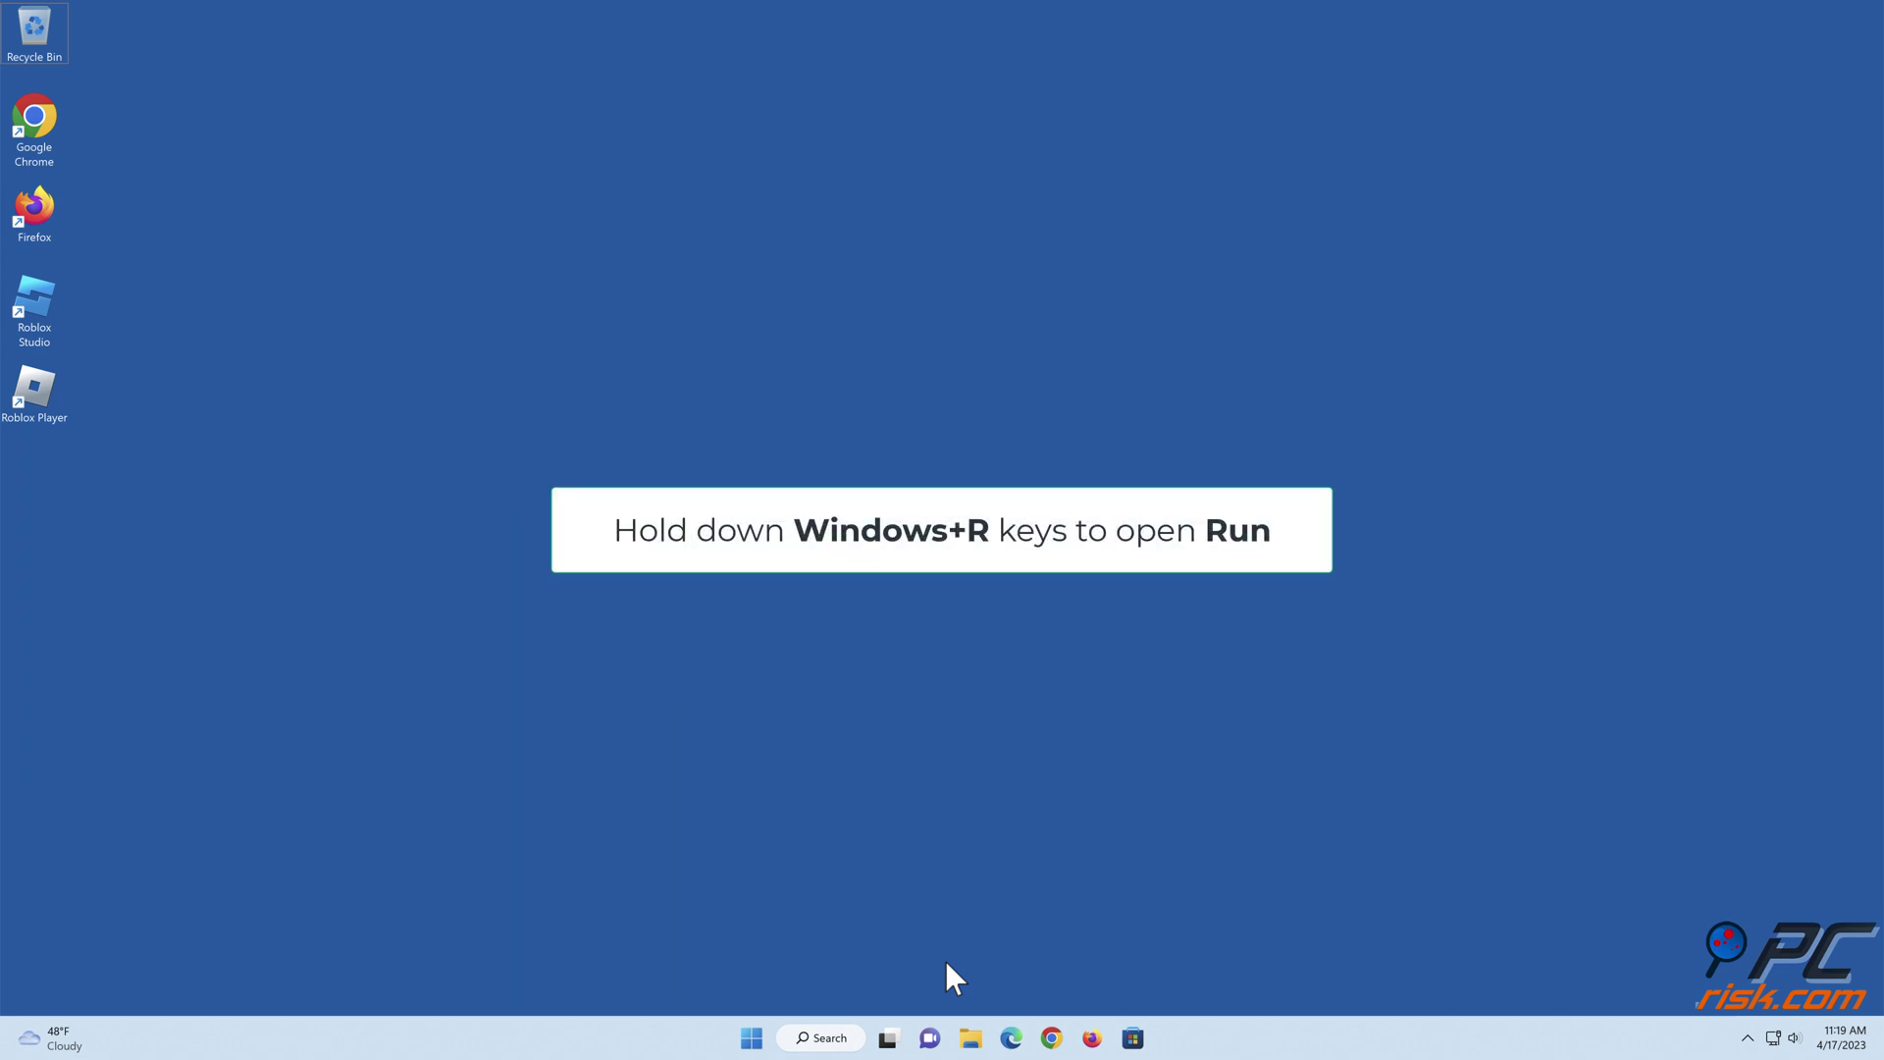
- Open the Ethernet adapter's Properties through Run with ncpa.cpl
{"action": "key", "text": "super+r"}
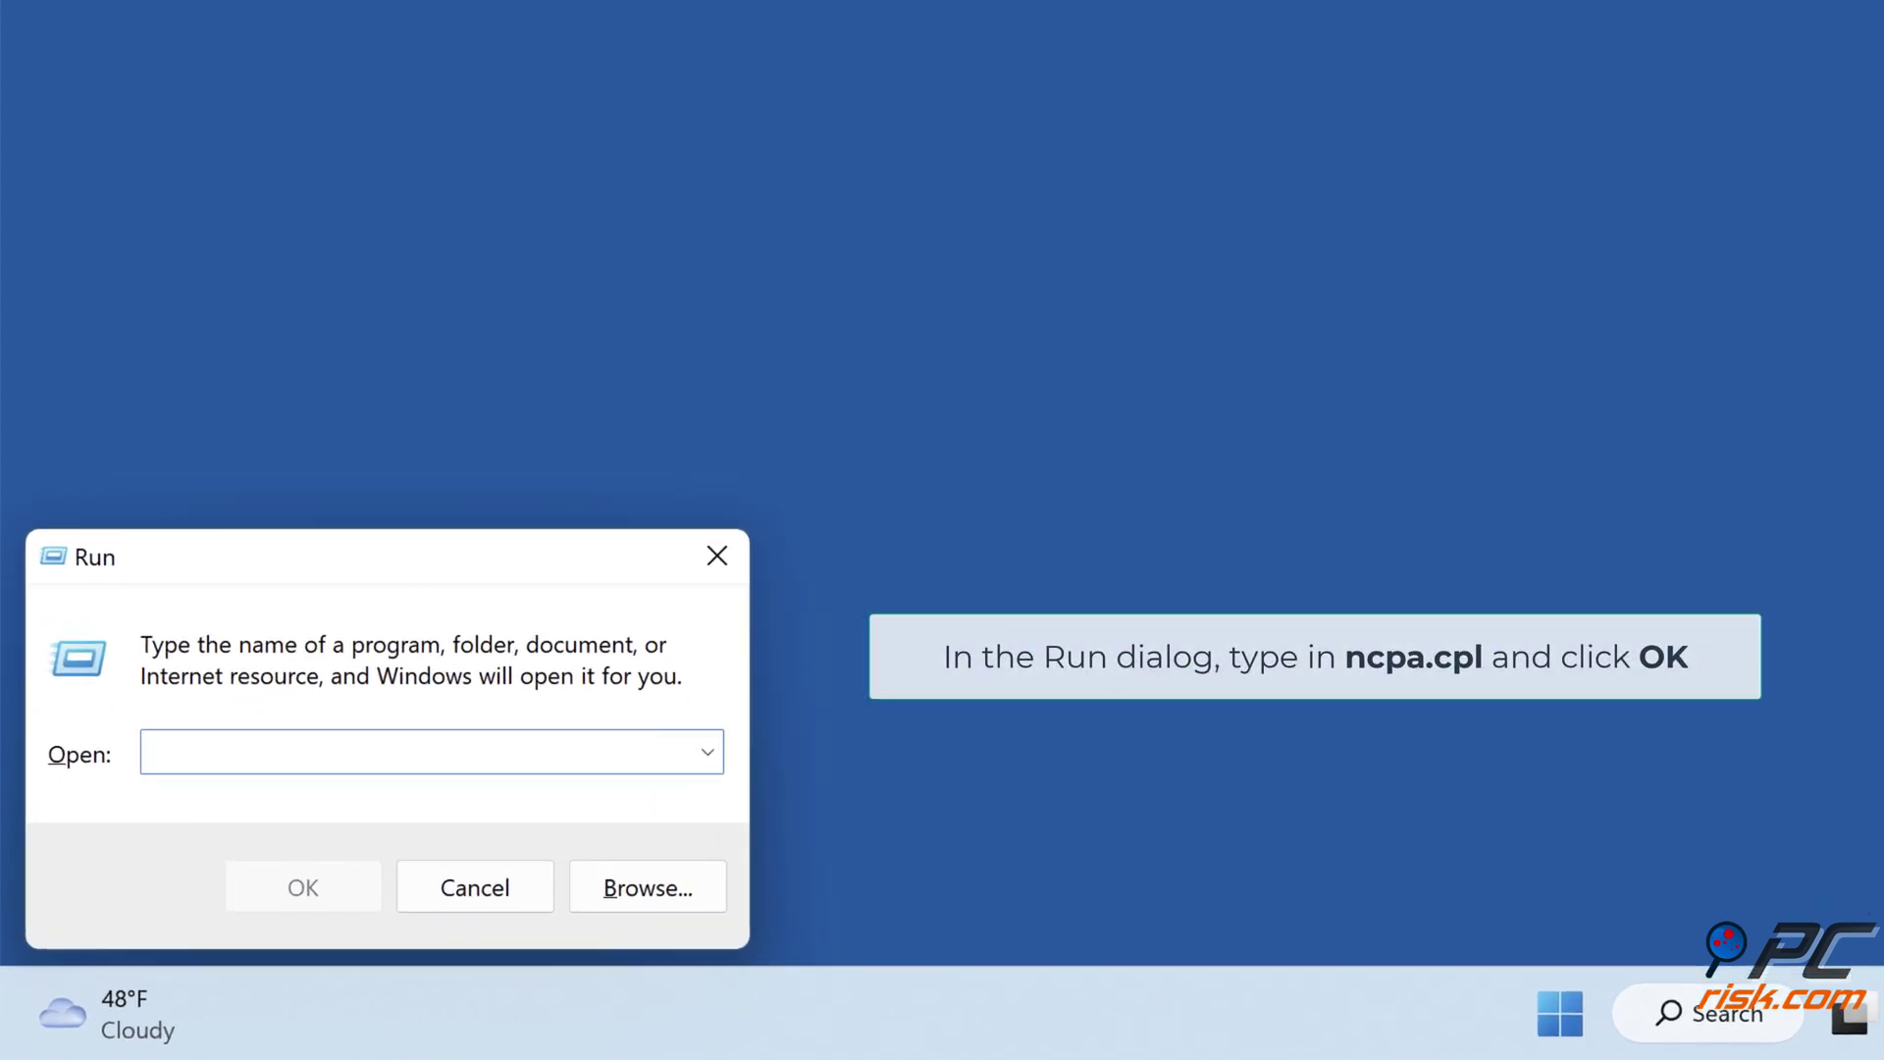
{"action": "type", "text": "ncpa.cpl"}
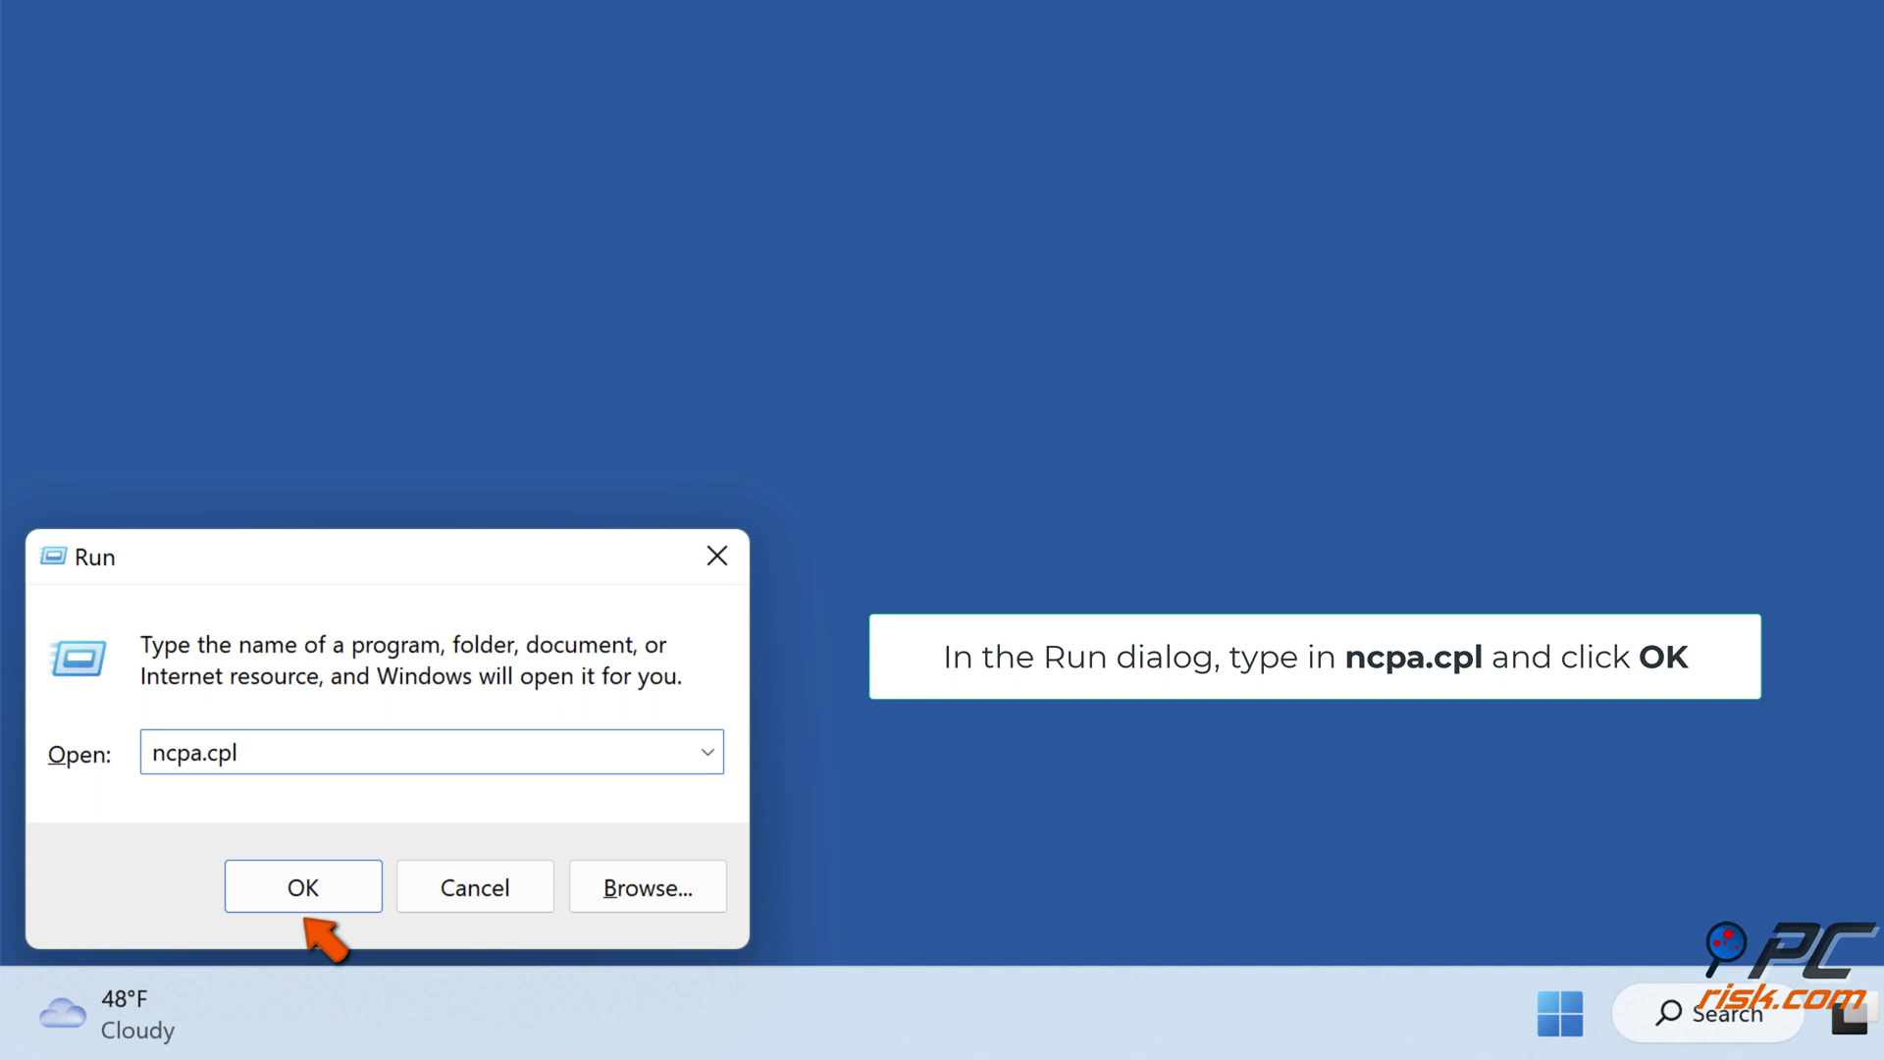
{"action": "left_click", "coordinate": [309, 902]}
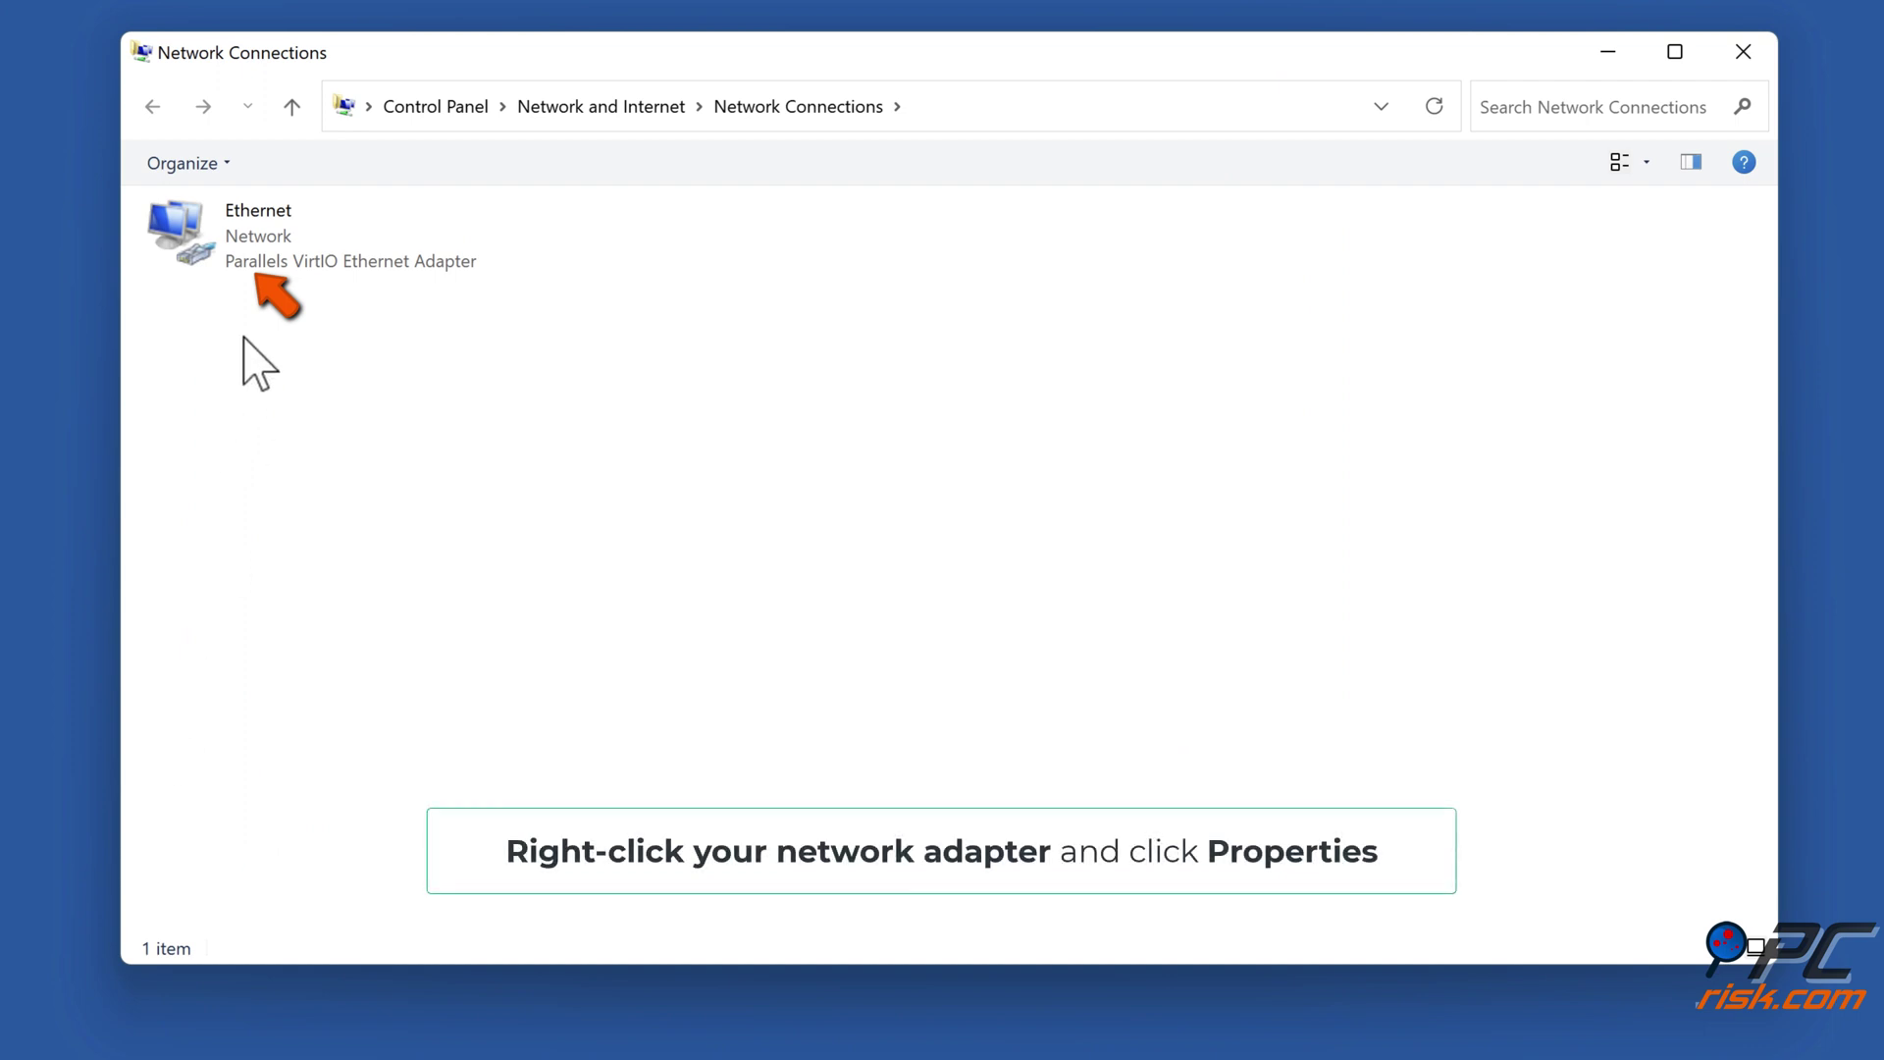
{"action": "right_click", "coordinate": [275, 262]}
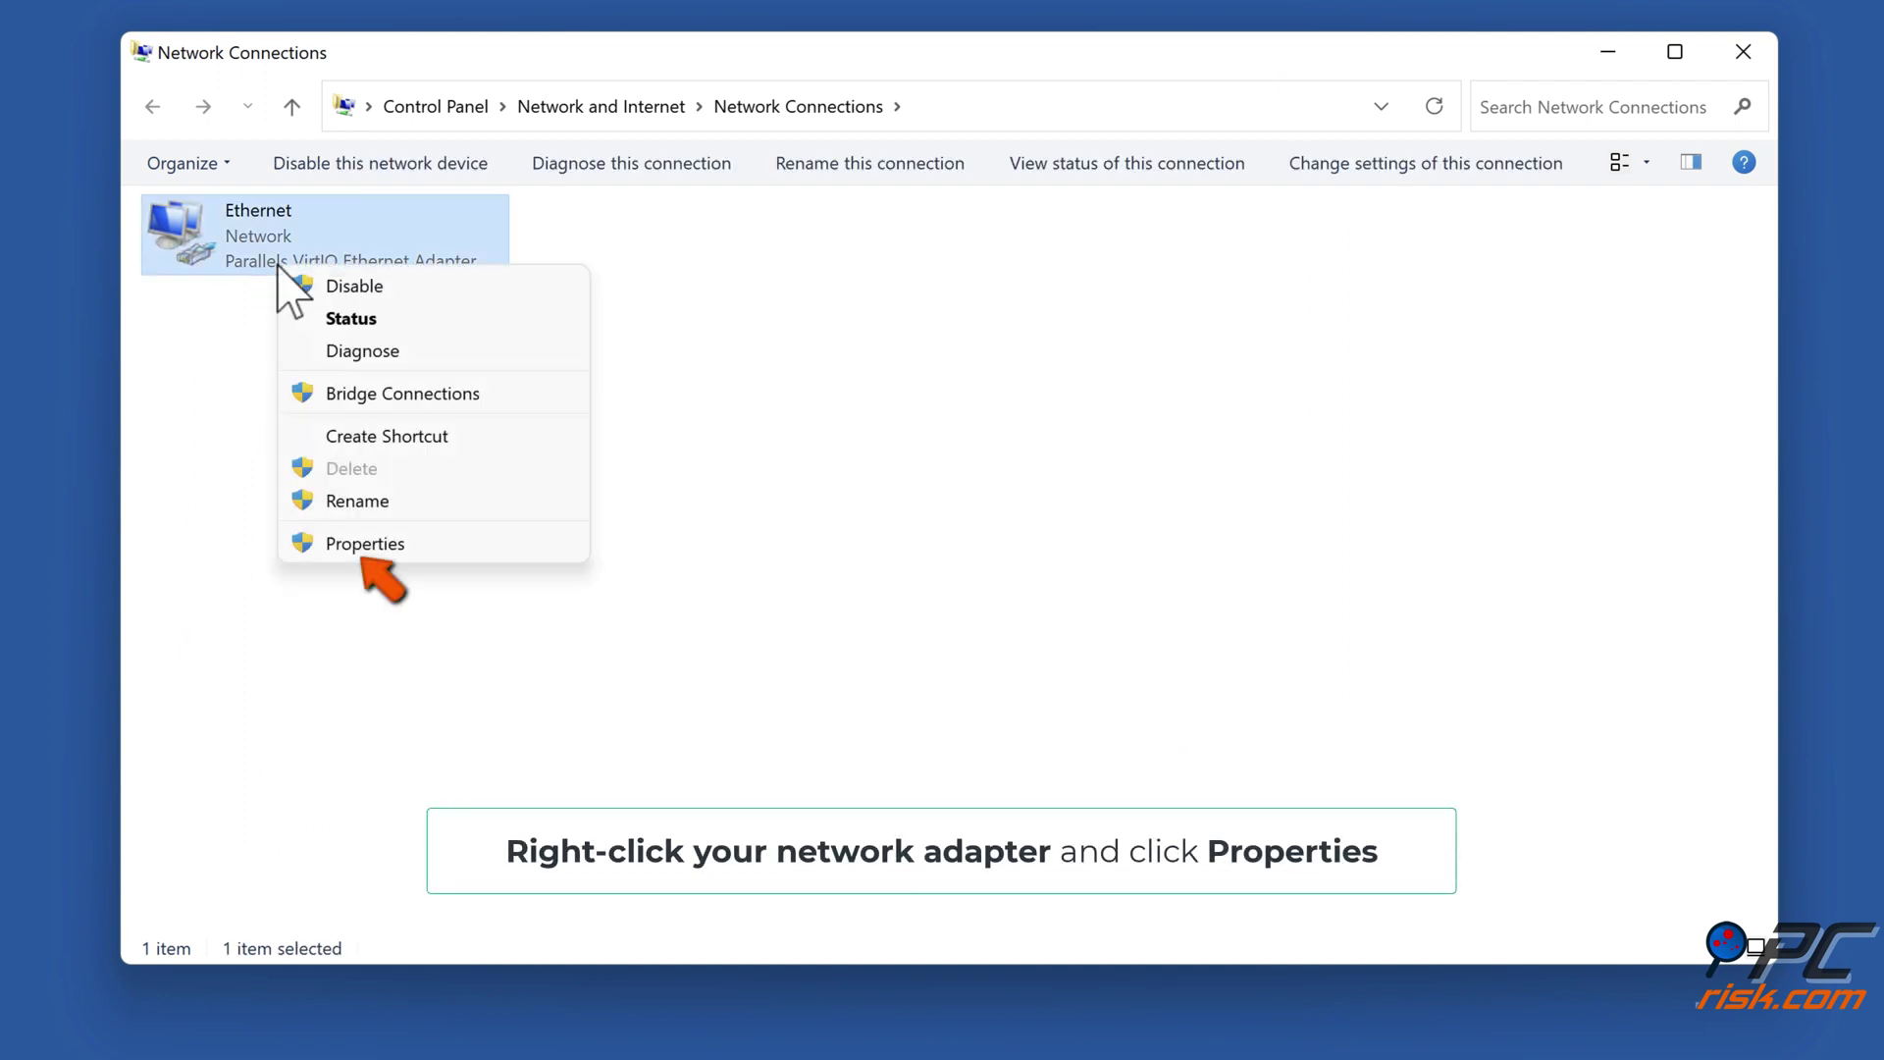
{"action": "left_click", "coordinate": [358, 555]}
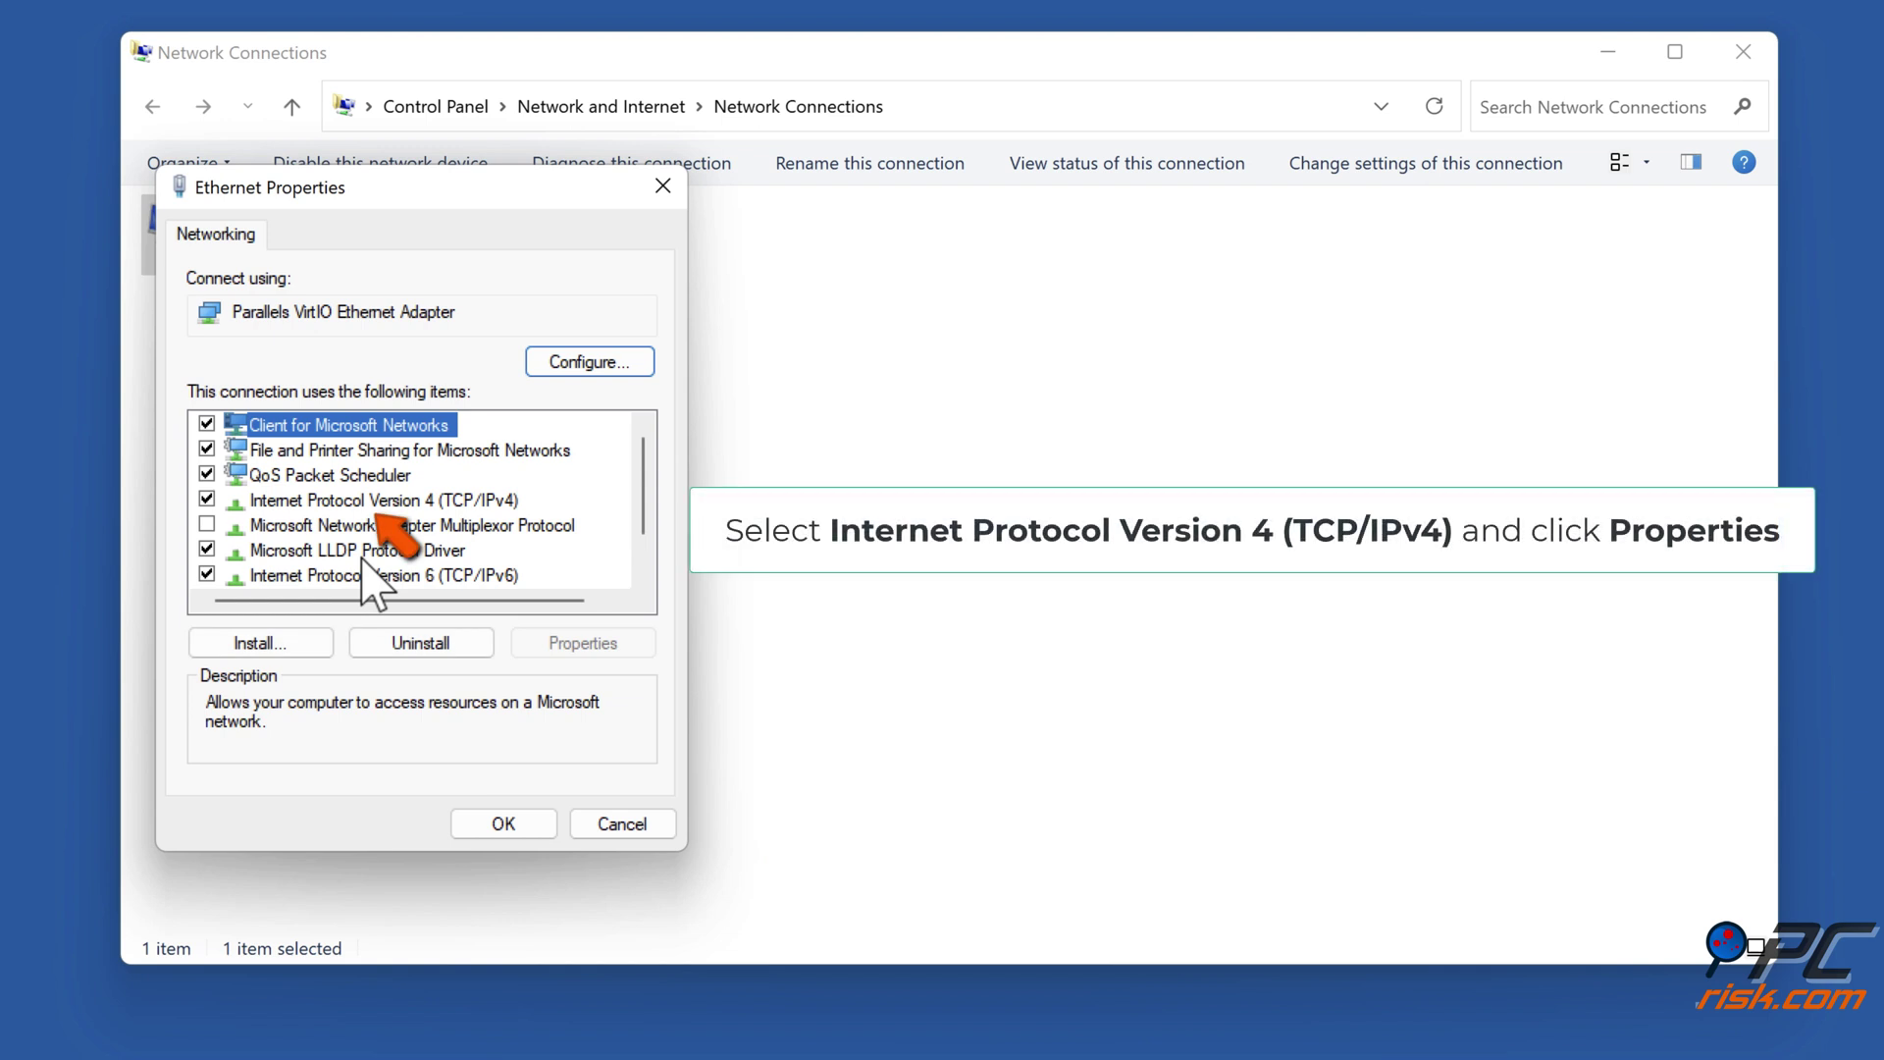
- Set the IPv4 DNS servers to 1.1.1.1 and 1.0.0.1 and save
{"action": "left_click", "coordinate": [371, 503]}
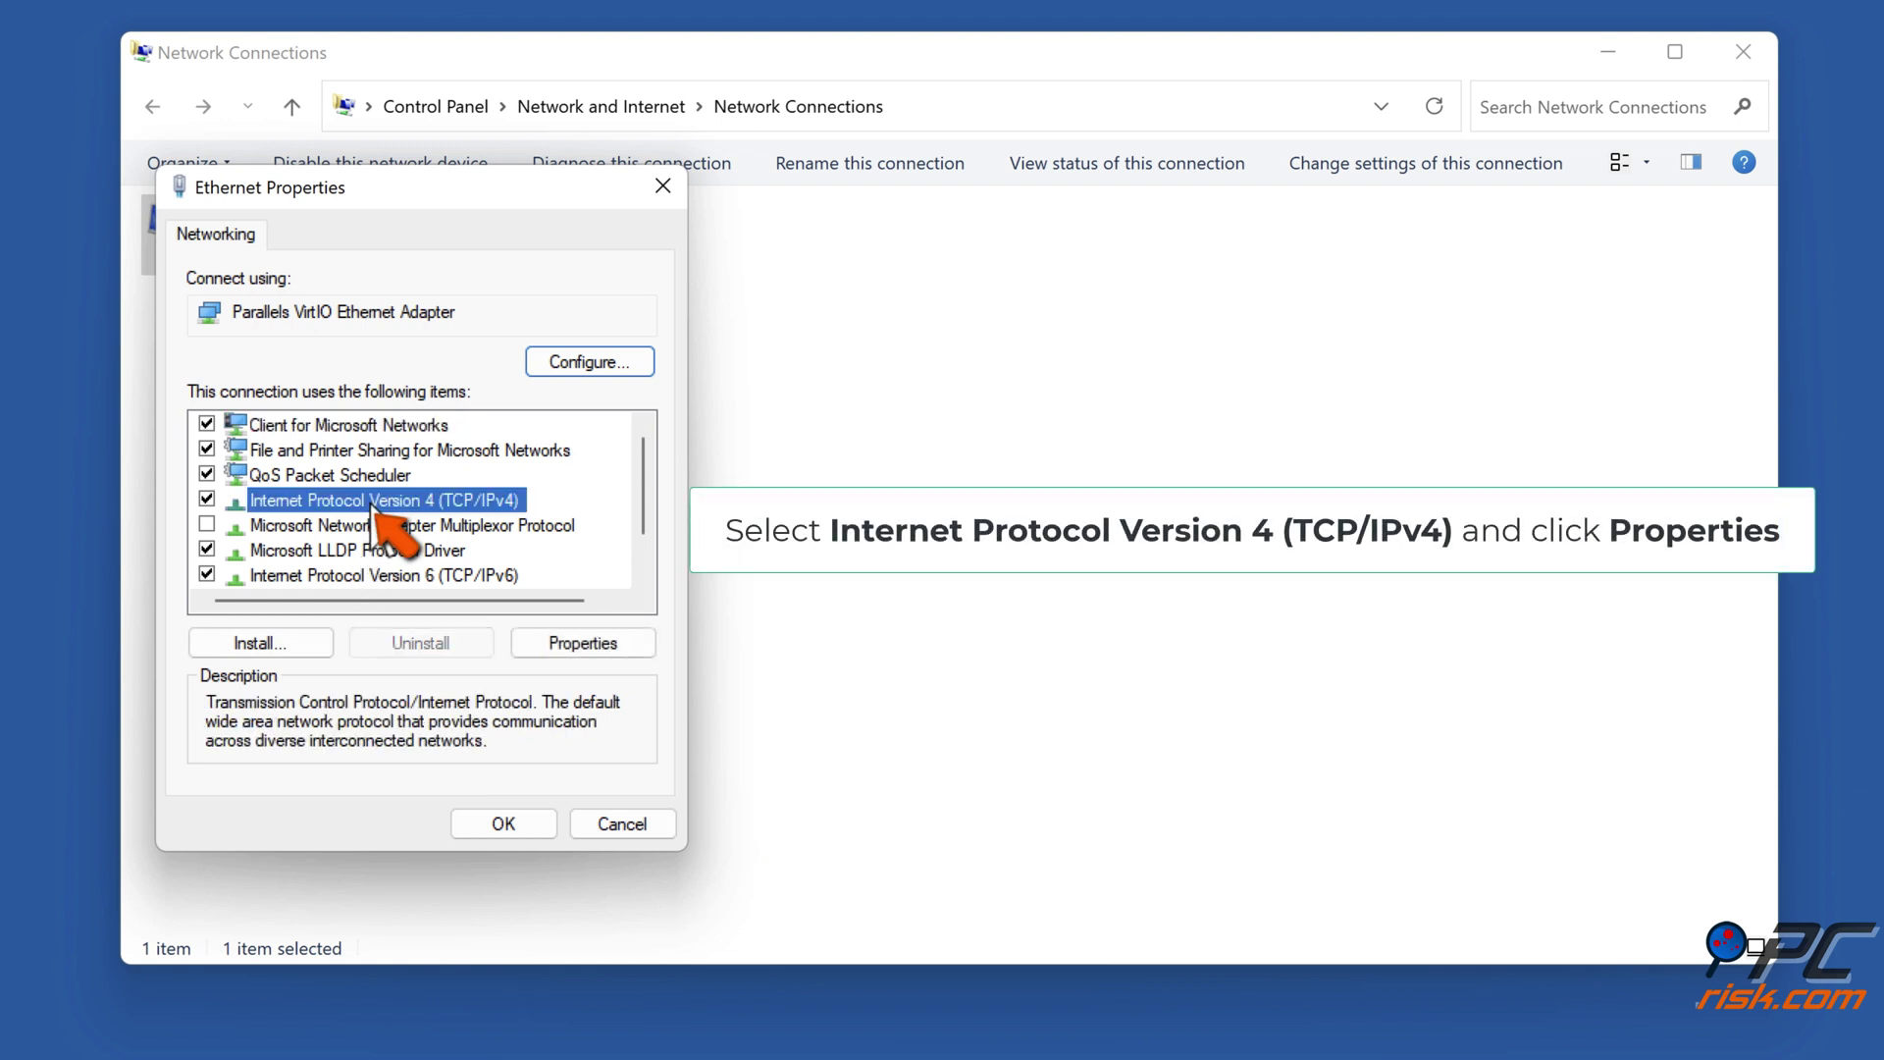
{"action": "left_click", "coordinate": [582, 644]}
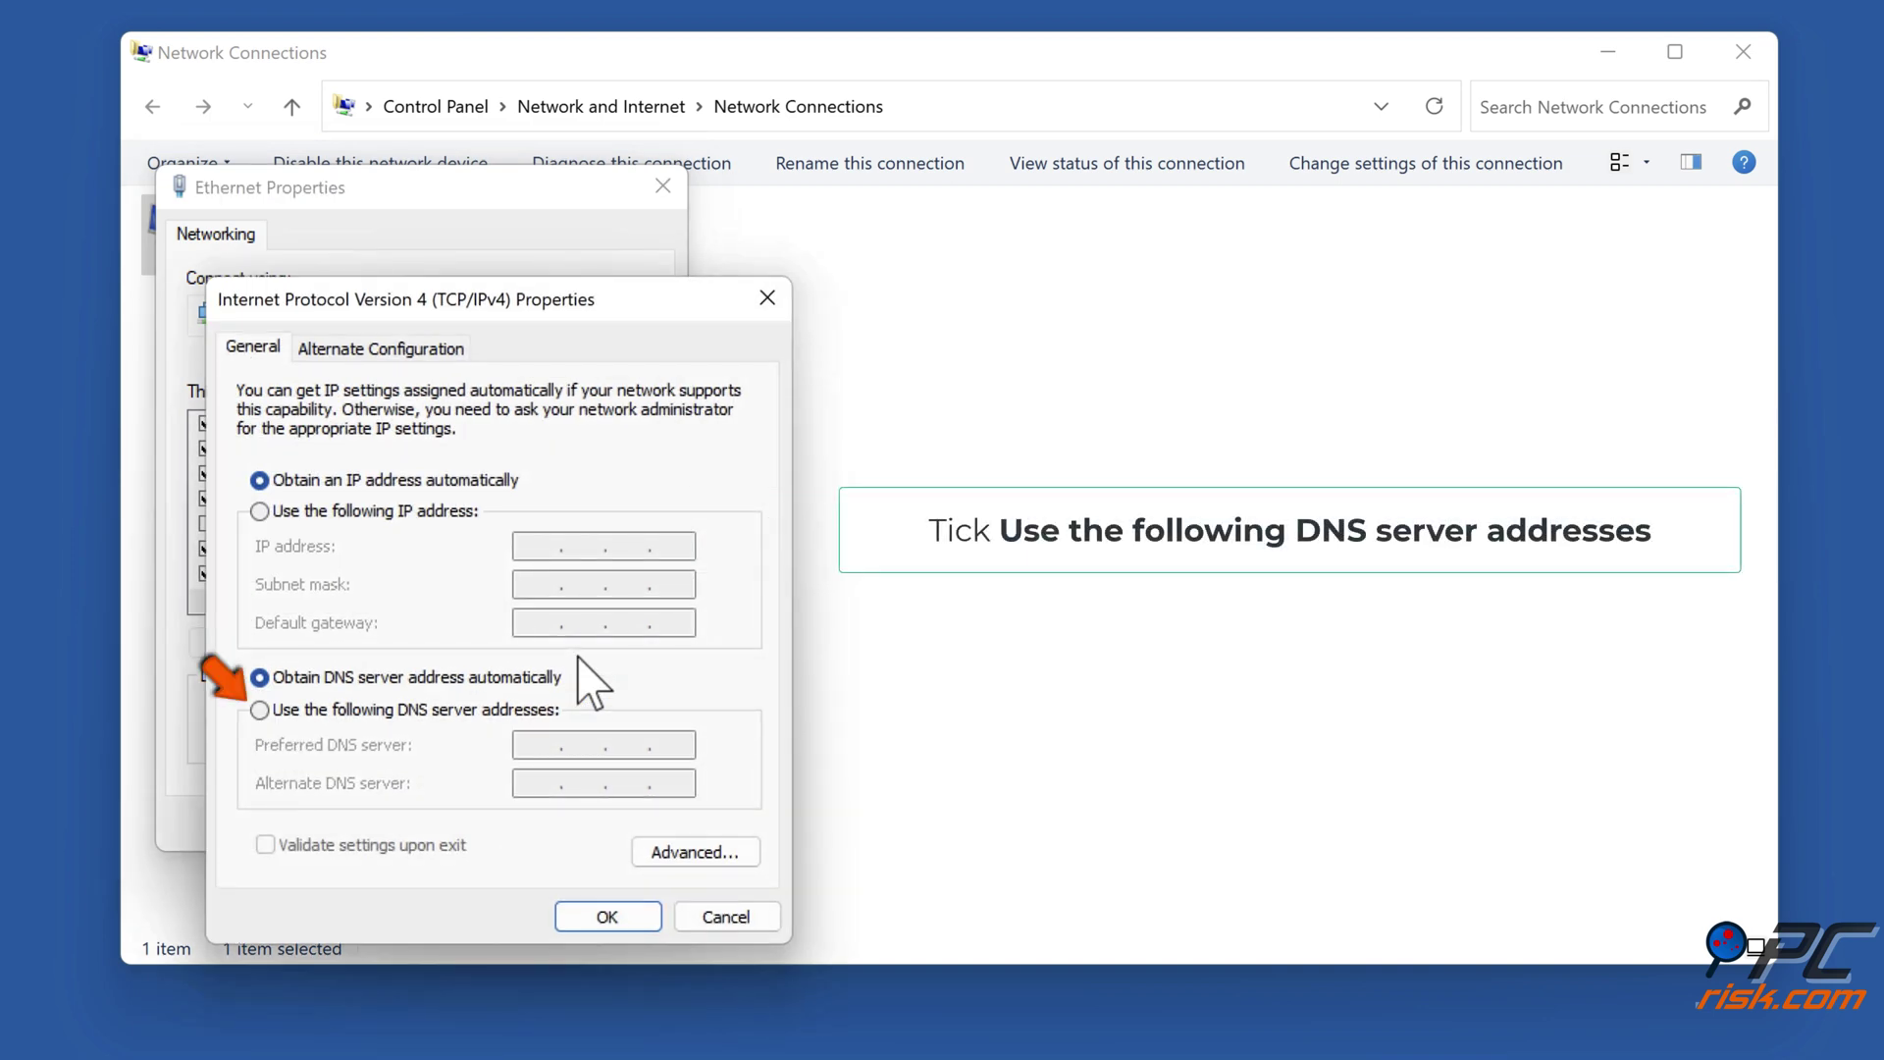
{"action": "left_click", "coordinate": [259, 710]}
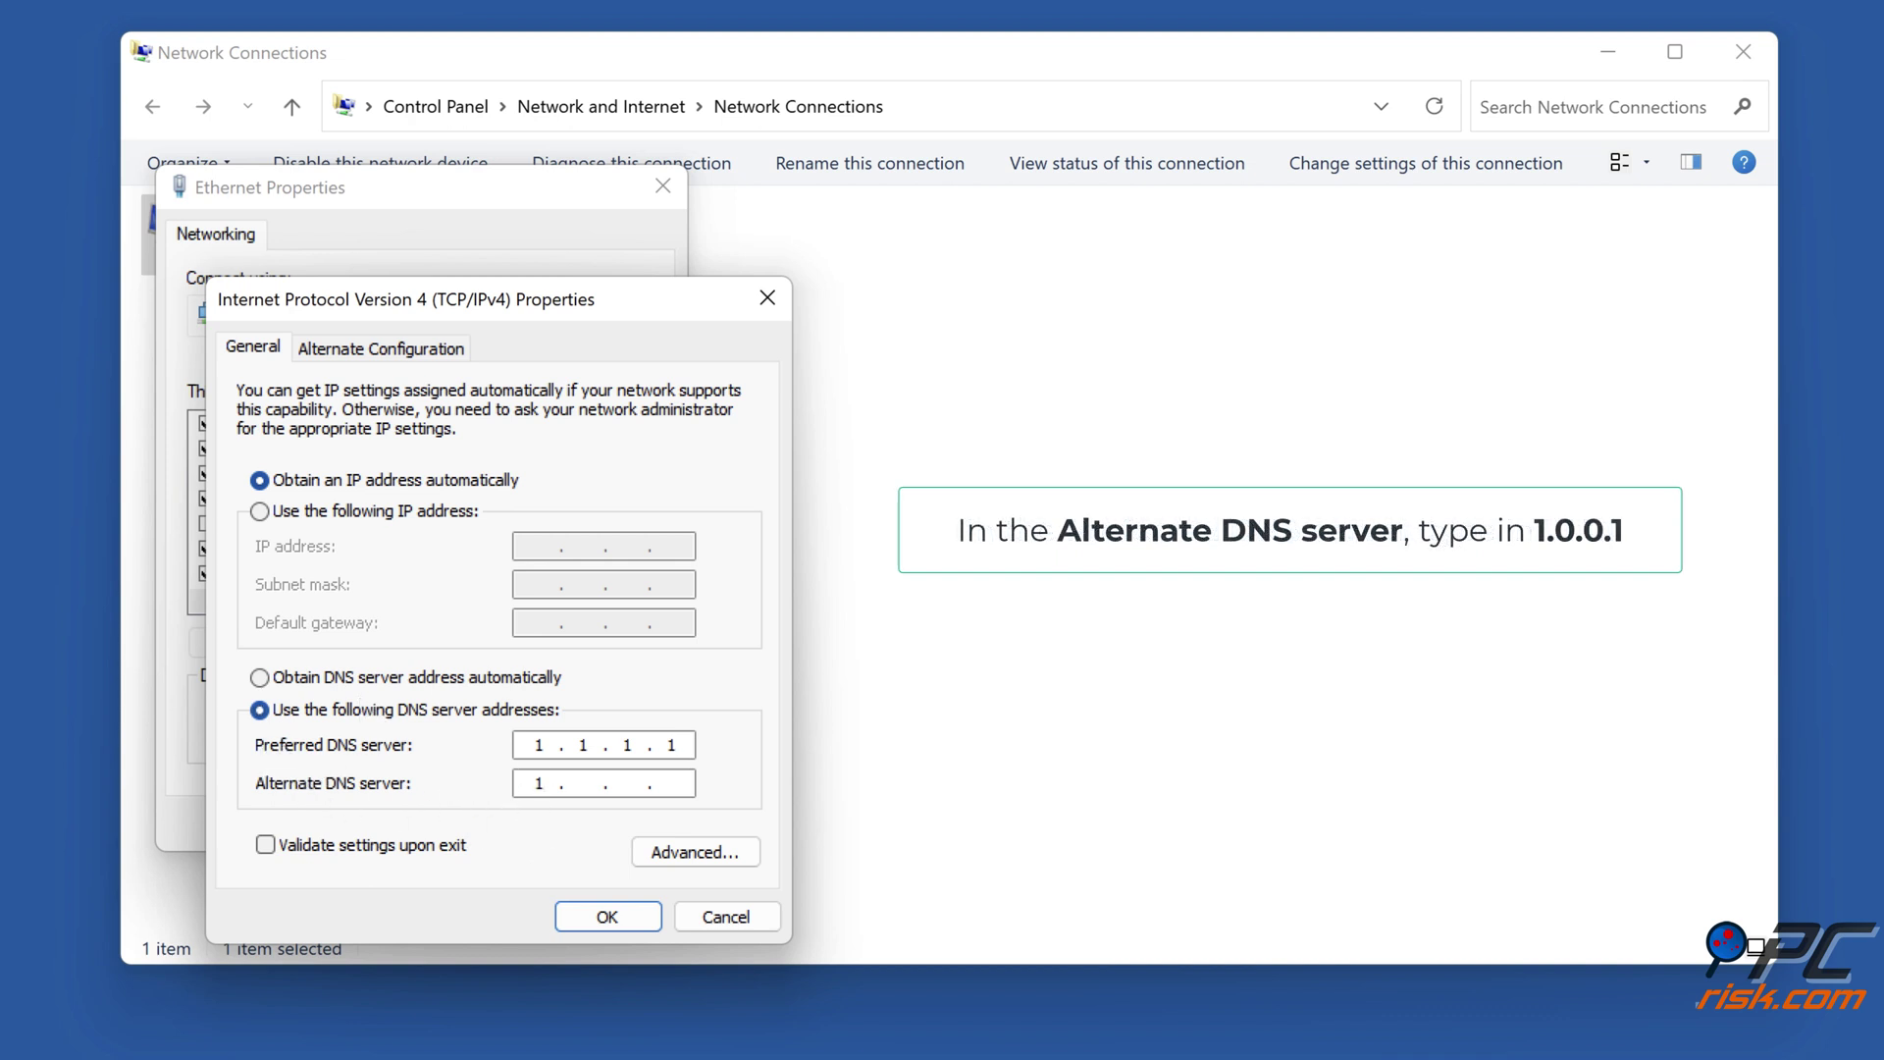
{"action": "type", "text": "1"}
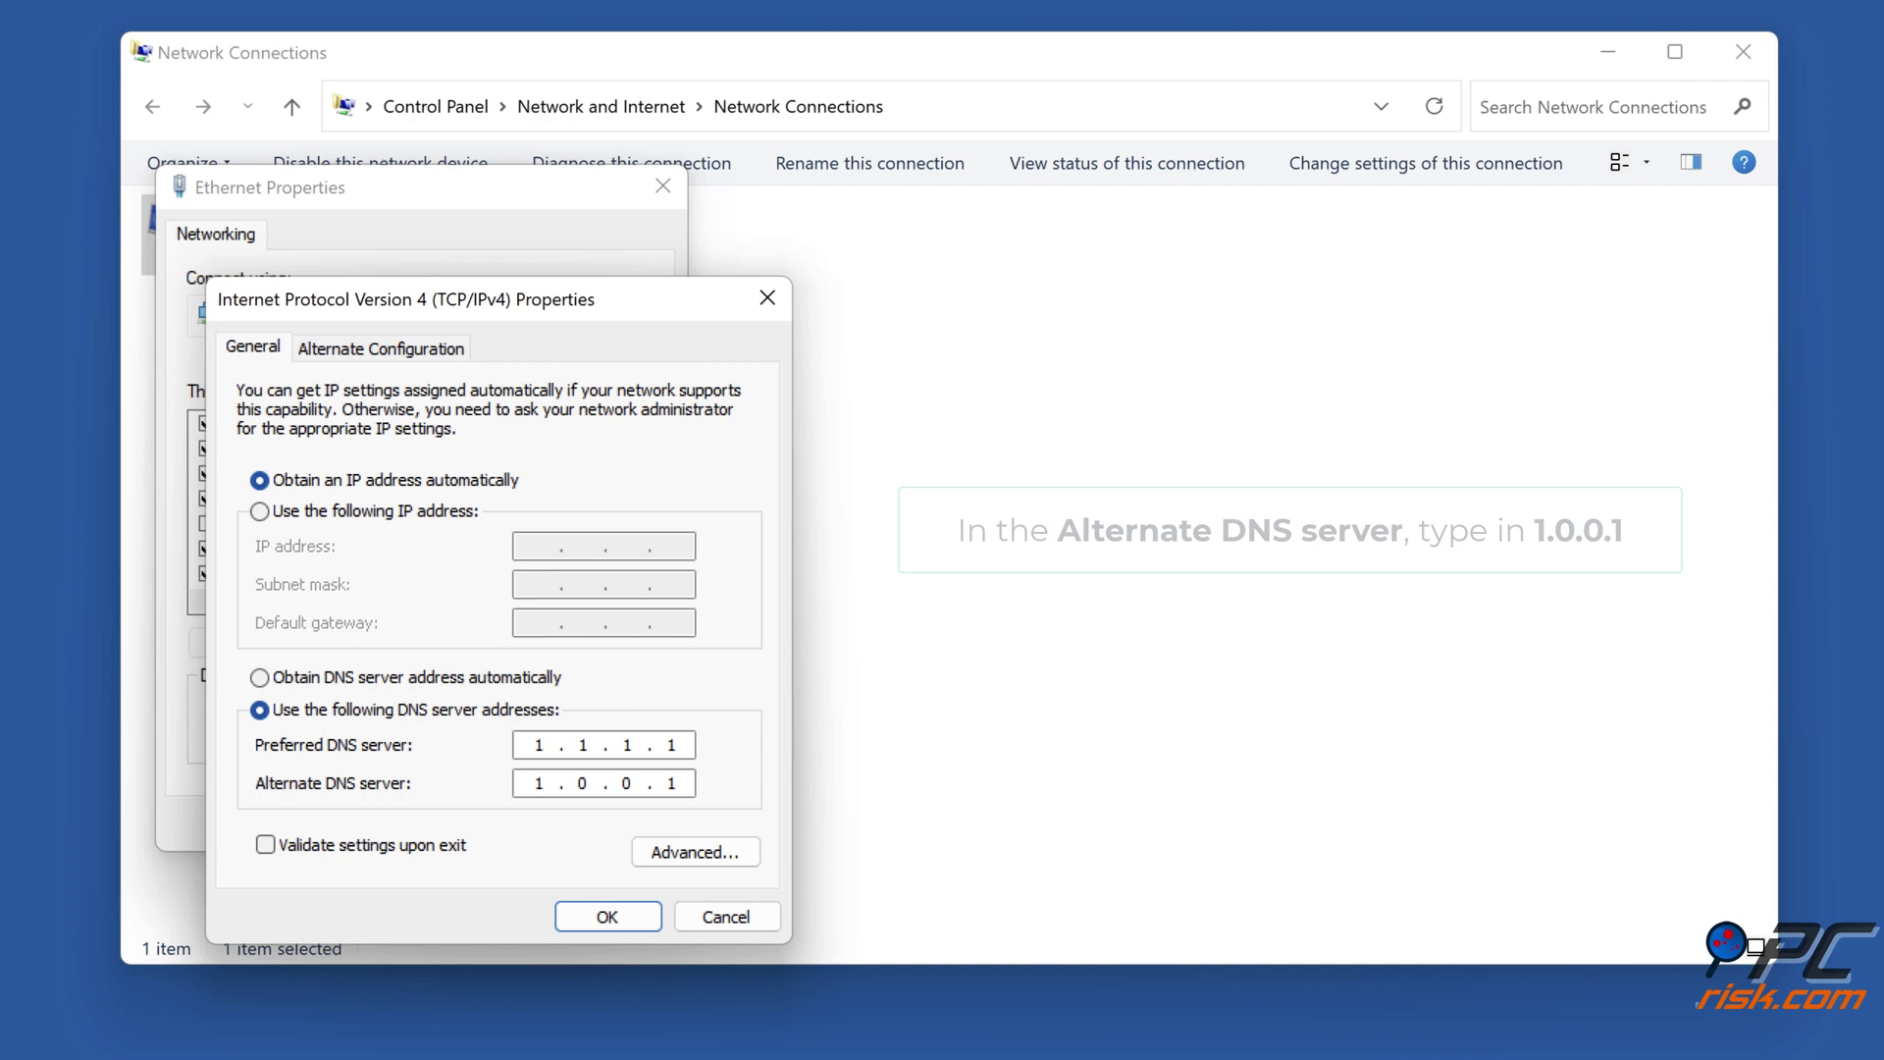
{"action": "left_click", "coordinate": [609, 920]}
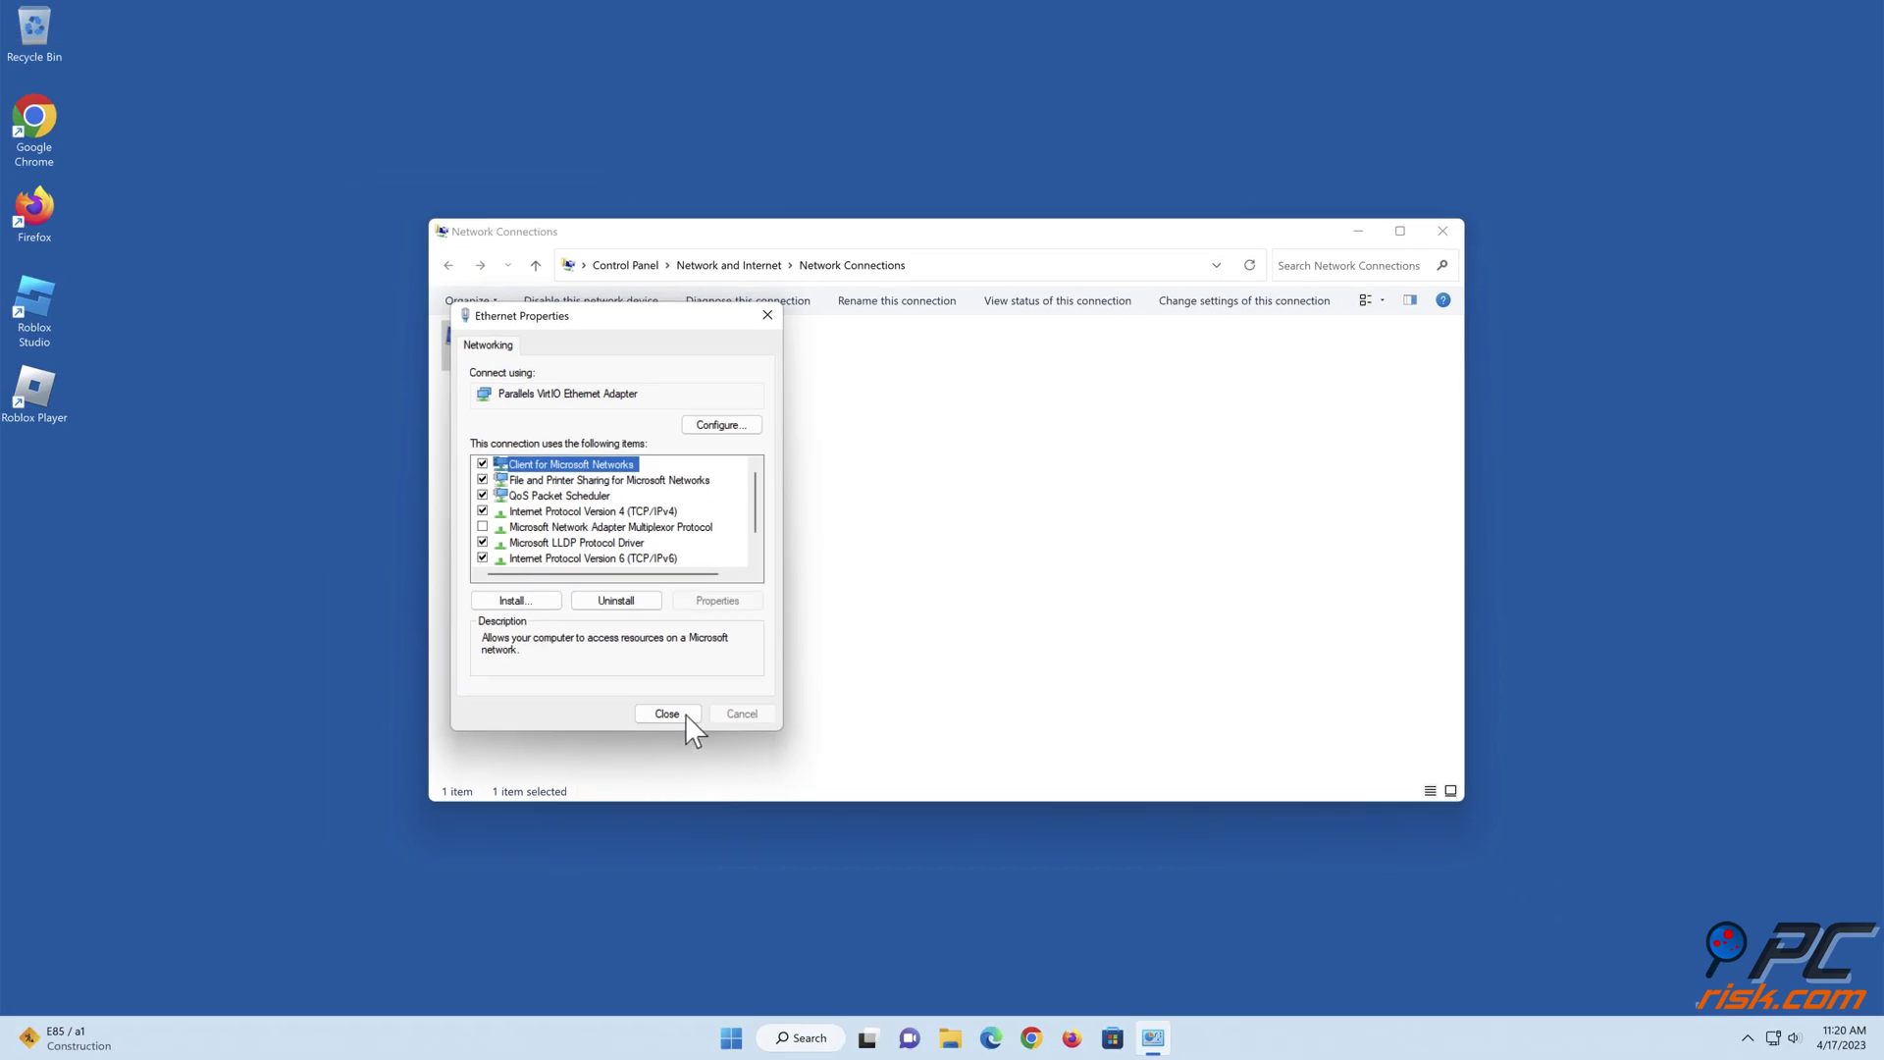
- Close Ethernet Properties and Network Connections, then restart Windows from the Start menu
{"action": "left_click", "coordinate": [661, 717]}
{"action": "left_click", "coordinate": [1445, 233]}
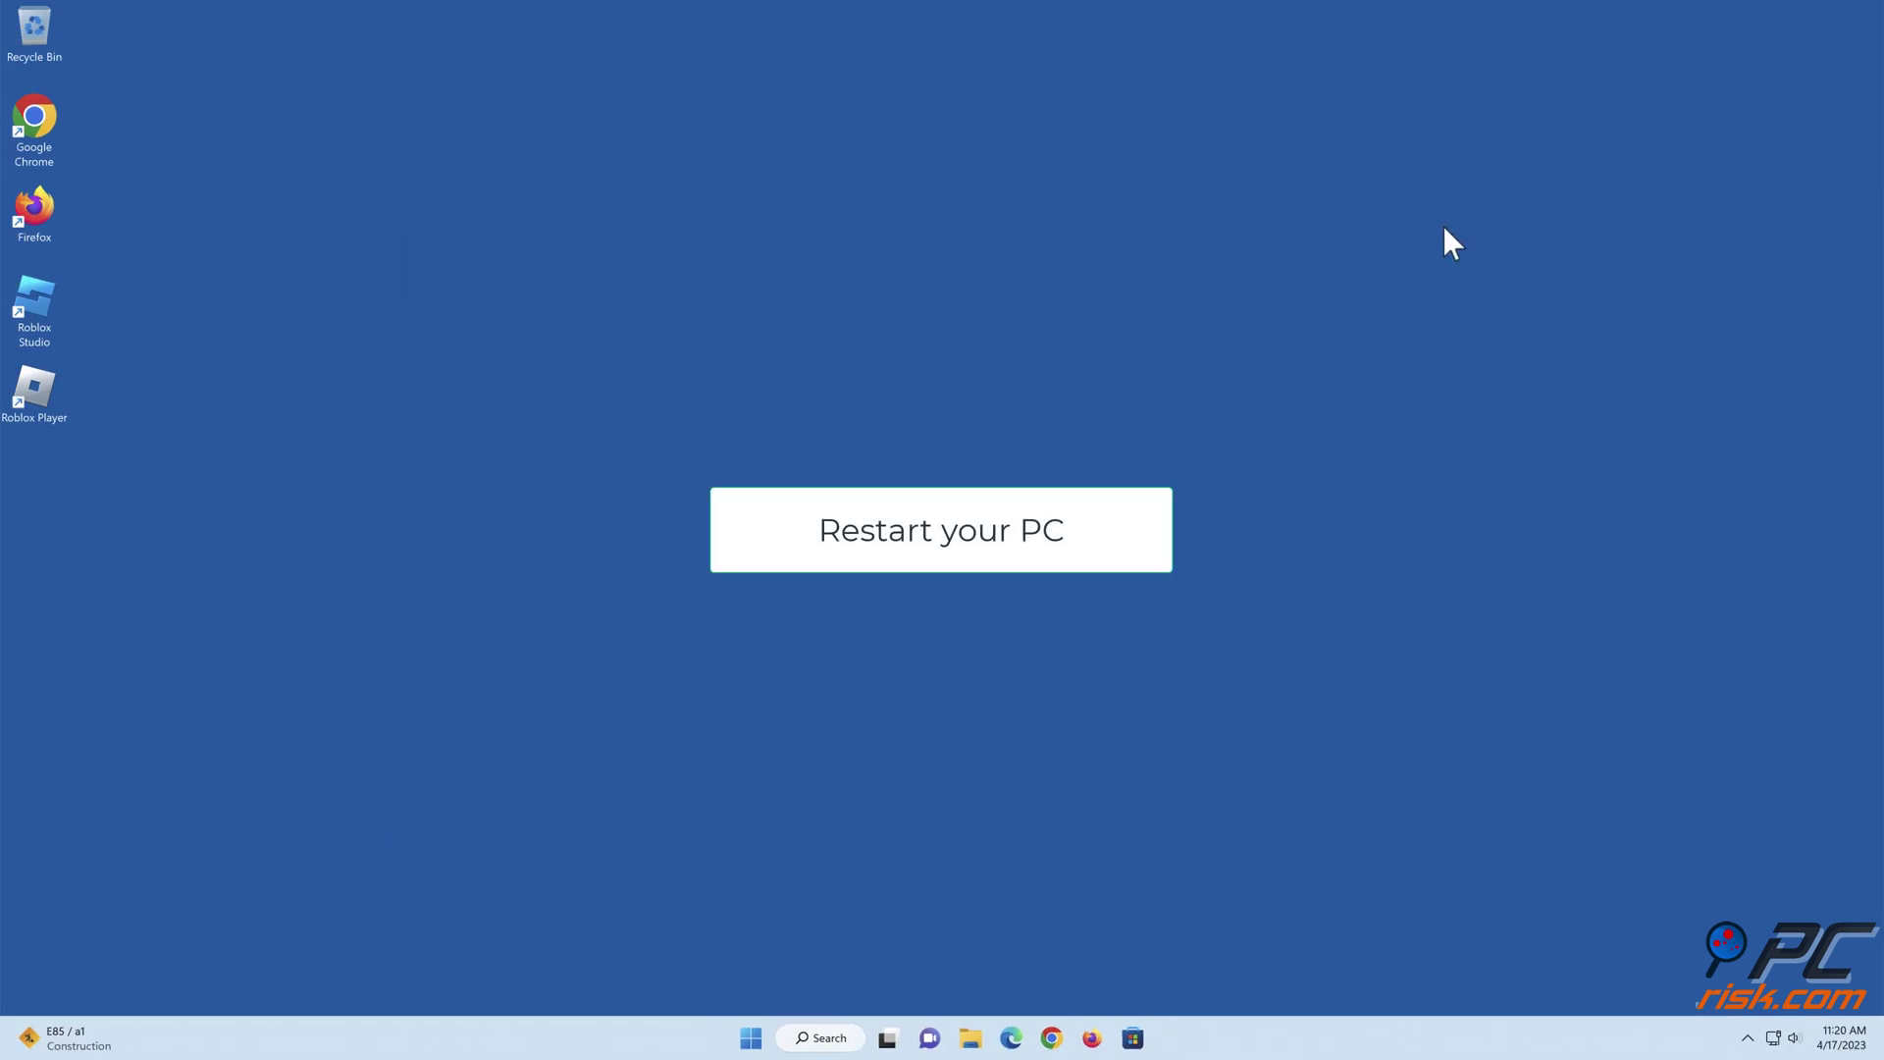
{"action": "left_click", "coordinate": [752, 1041]}
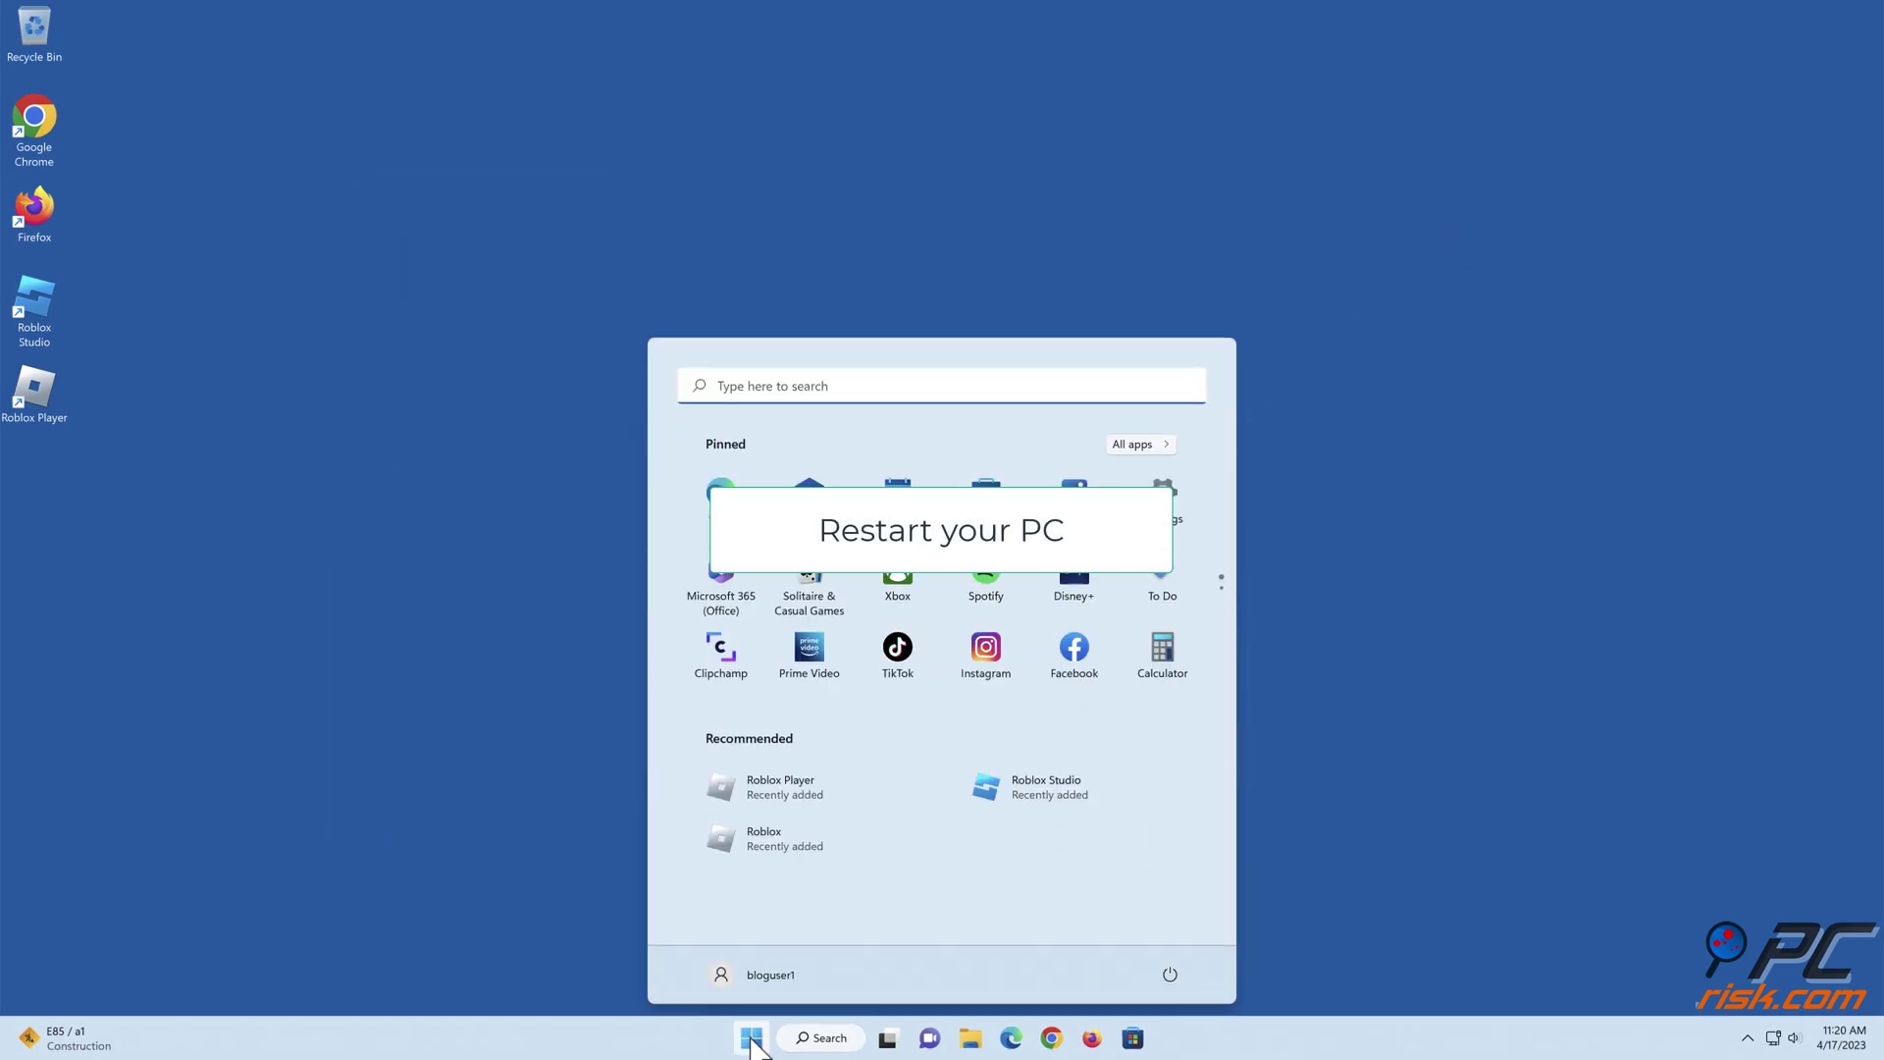
{"action": "left_click", "coordinate": [1171, 976]}
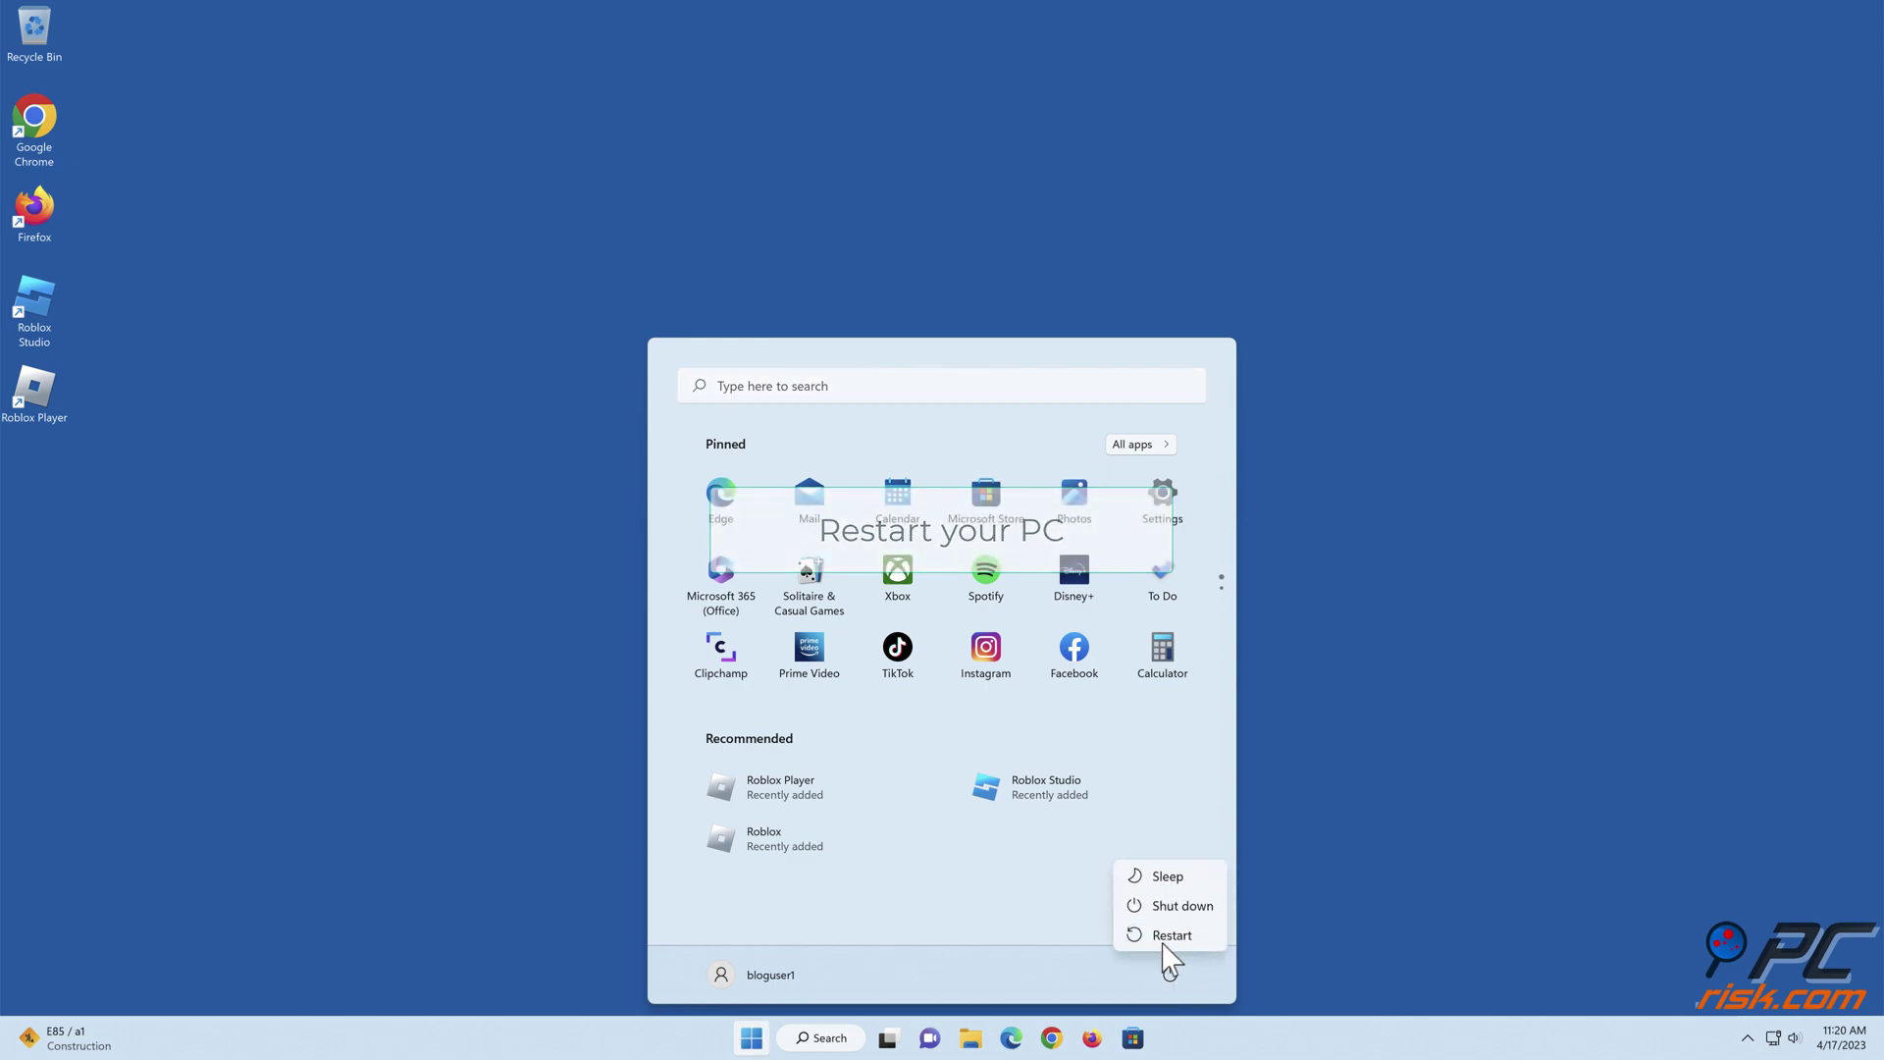
{"action": "left_click", "coordinate": [1163, 938]}
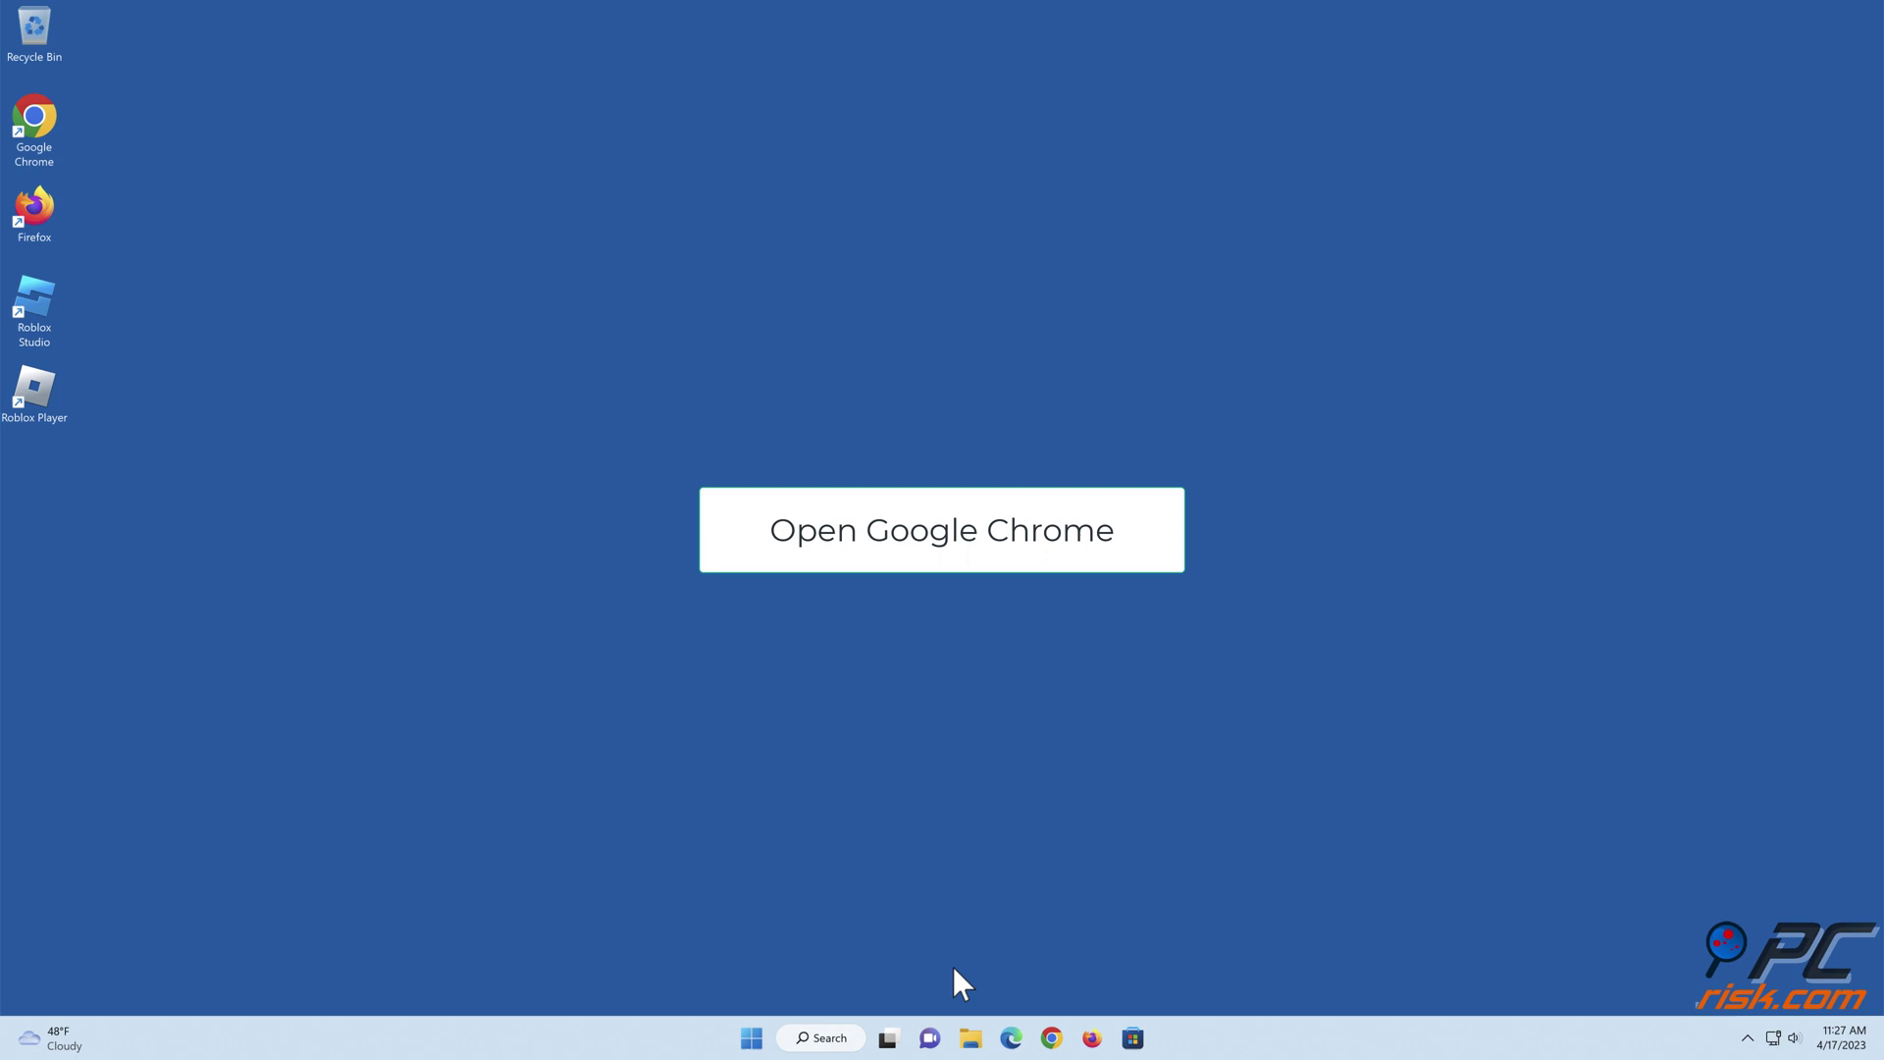
- Reset Google Chrome's settings to their original defaults, then close Chrome
{"action": "left_click", "coordinate": [1051, 1038]}
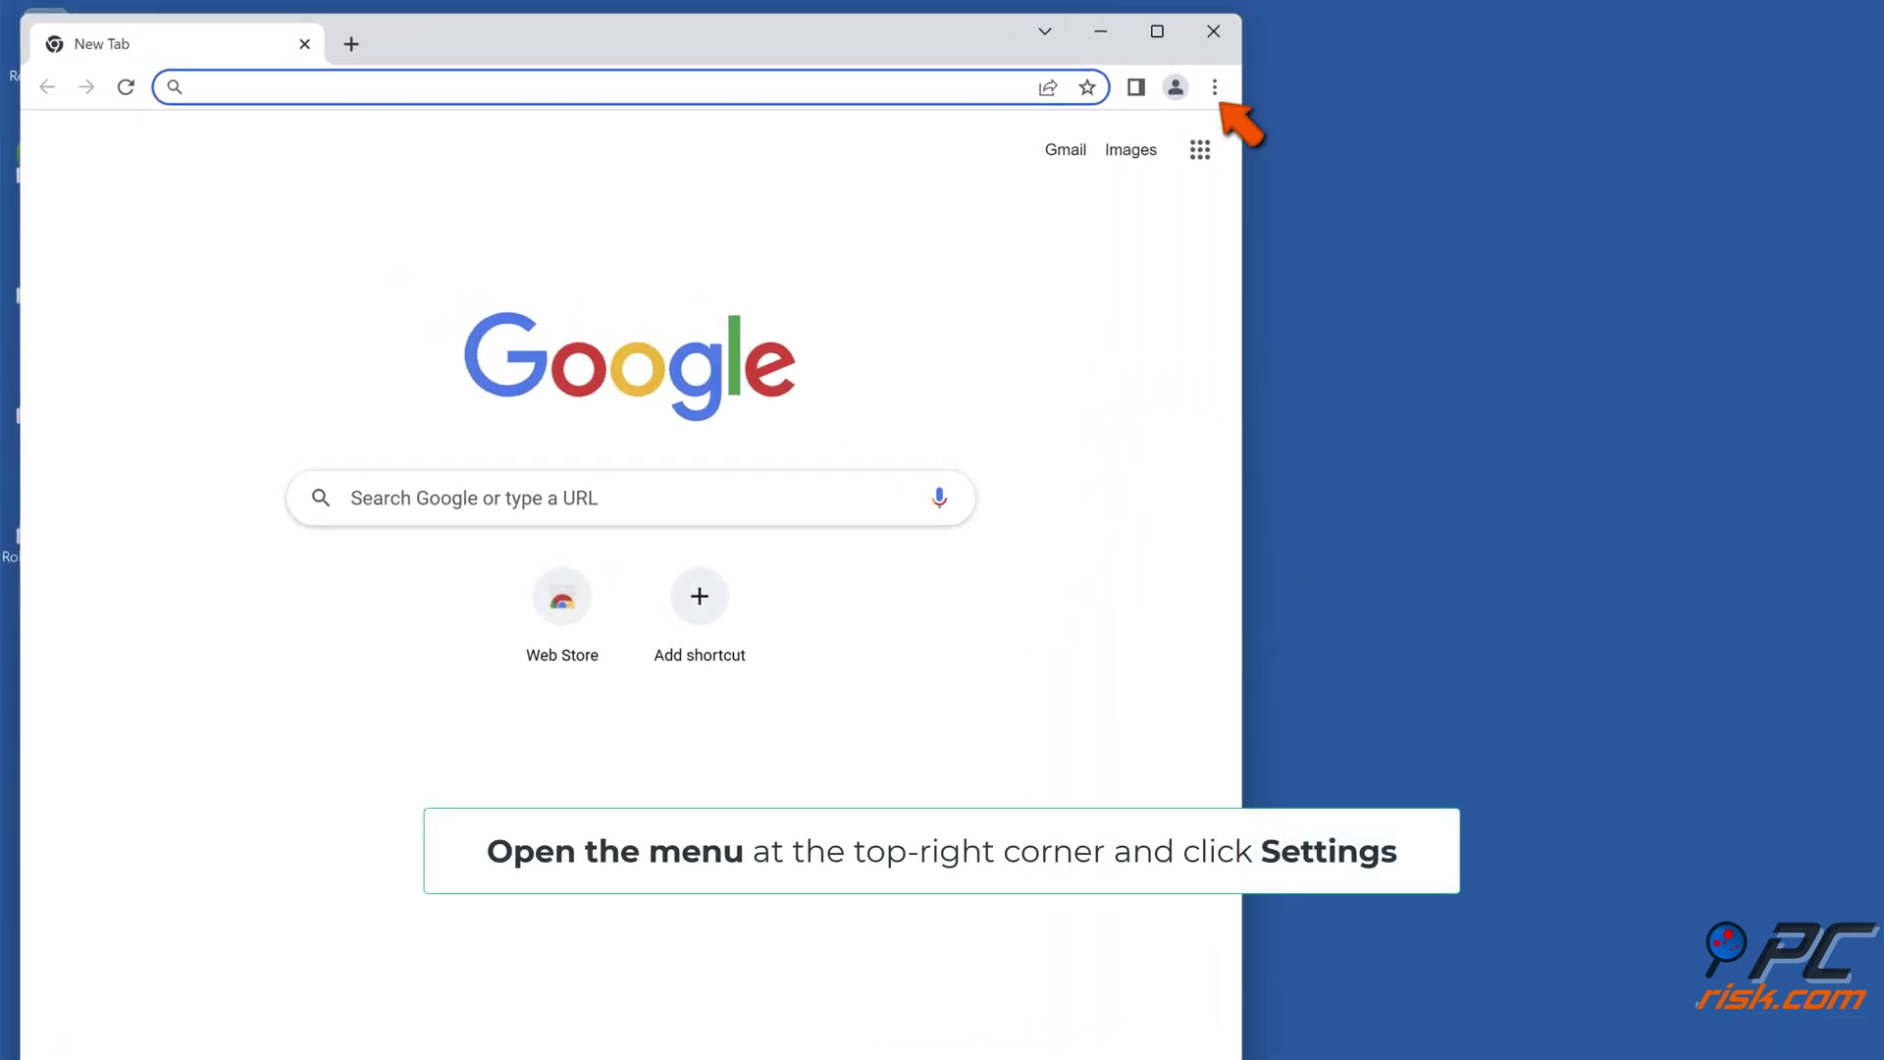
{"action": "left_click", "coordinate": [1215, 87]}
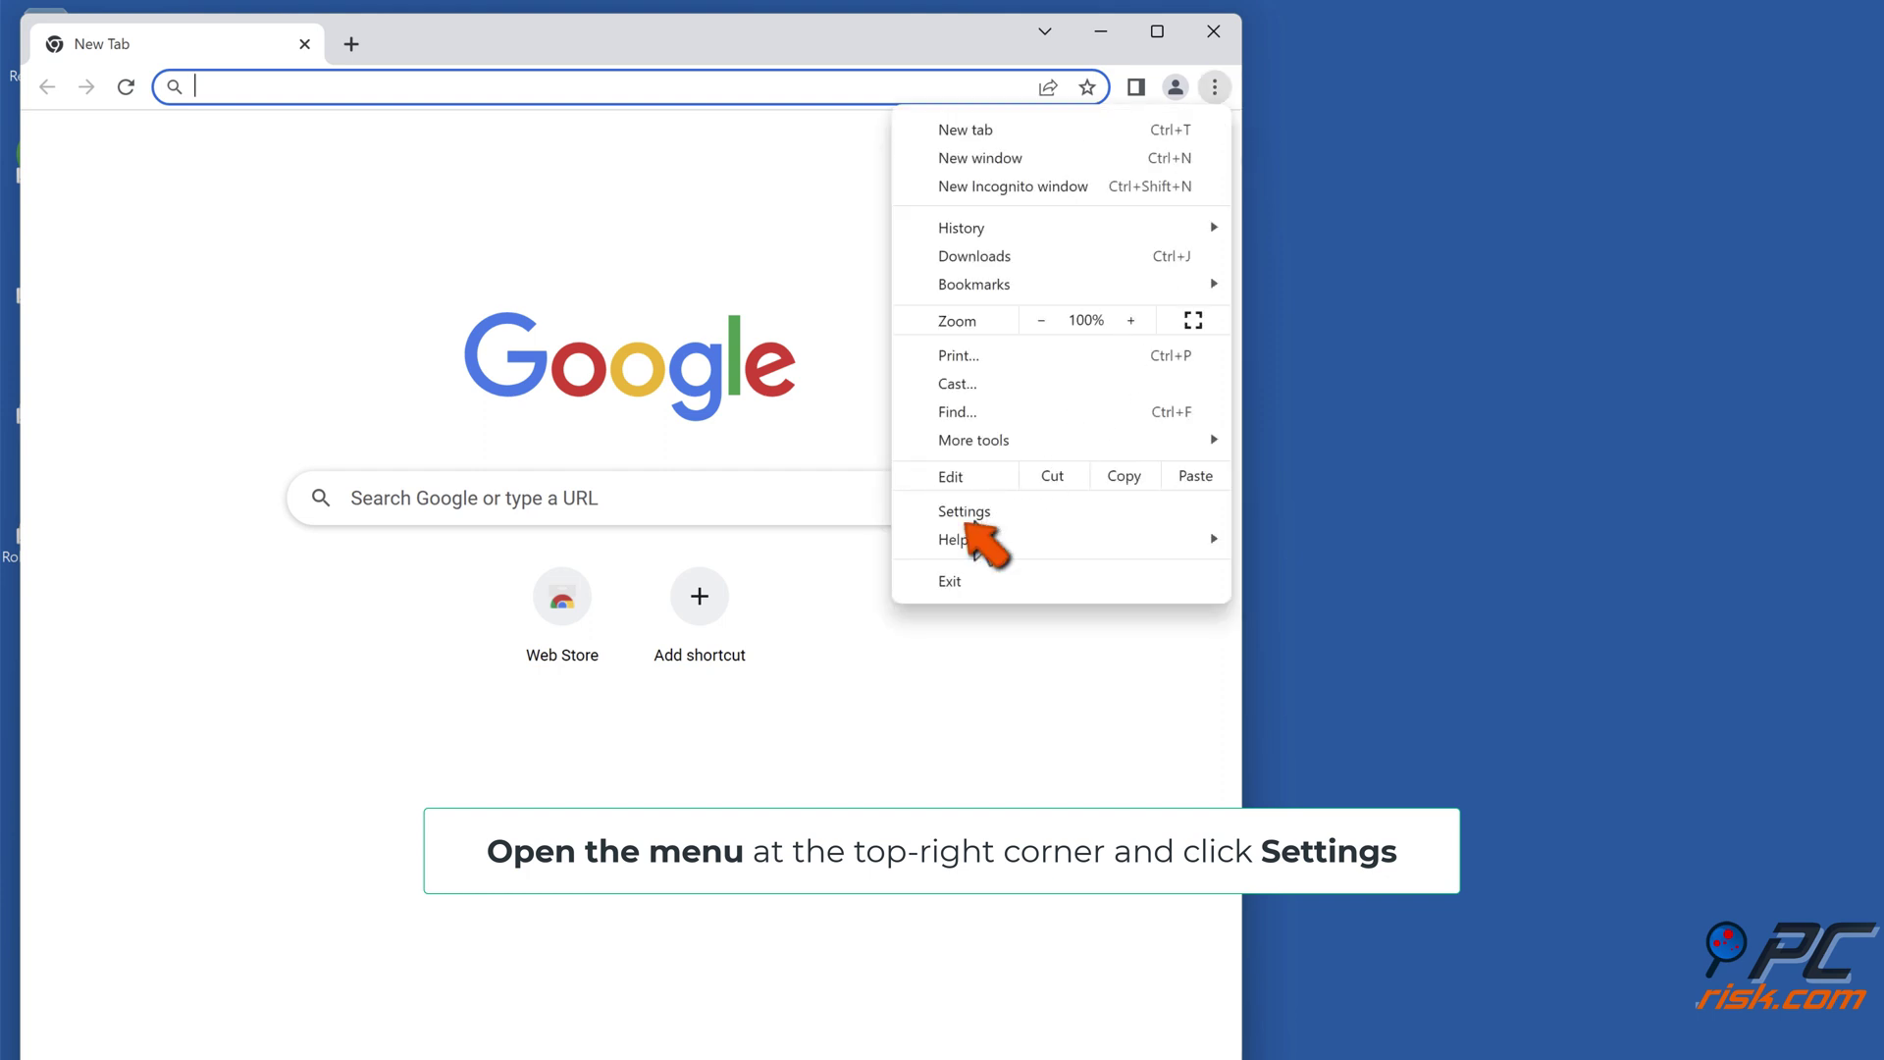
{"action": "left_click", "coordinate": [973, 516]}
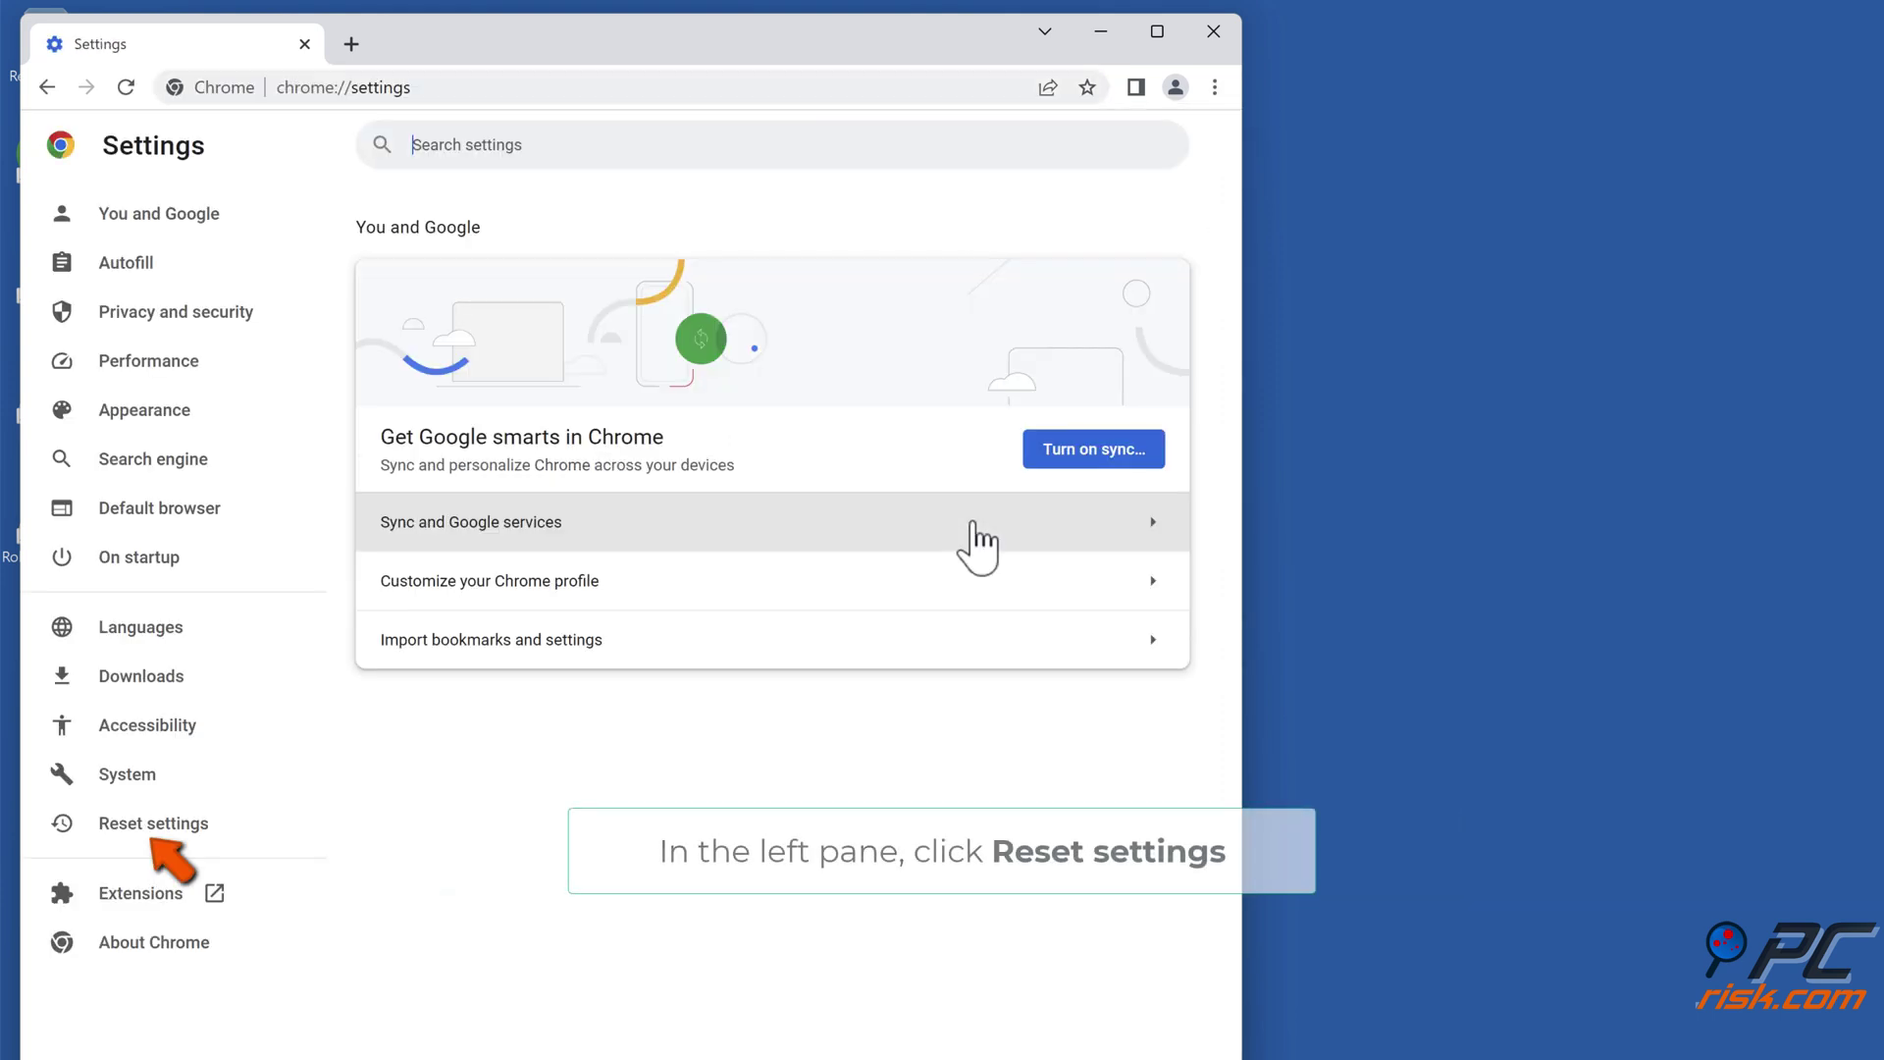
{"action": "left_click", "coordinate": [143, 834]}
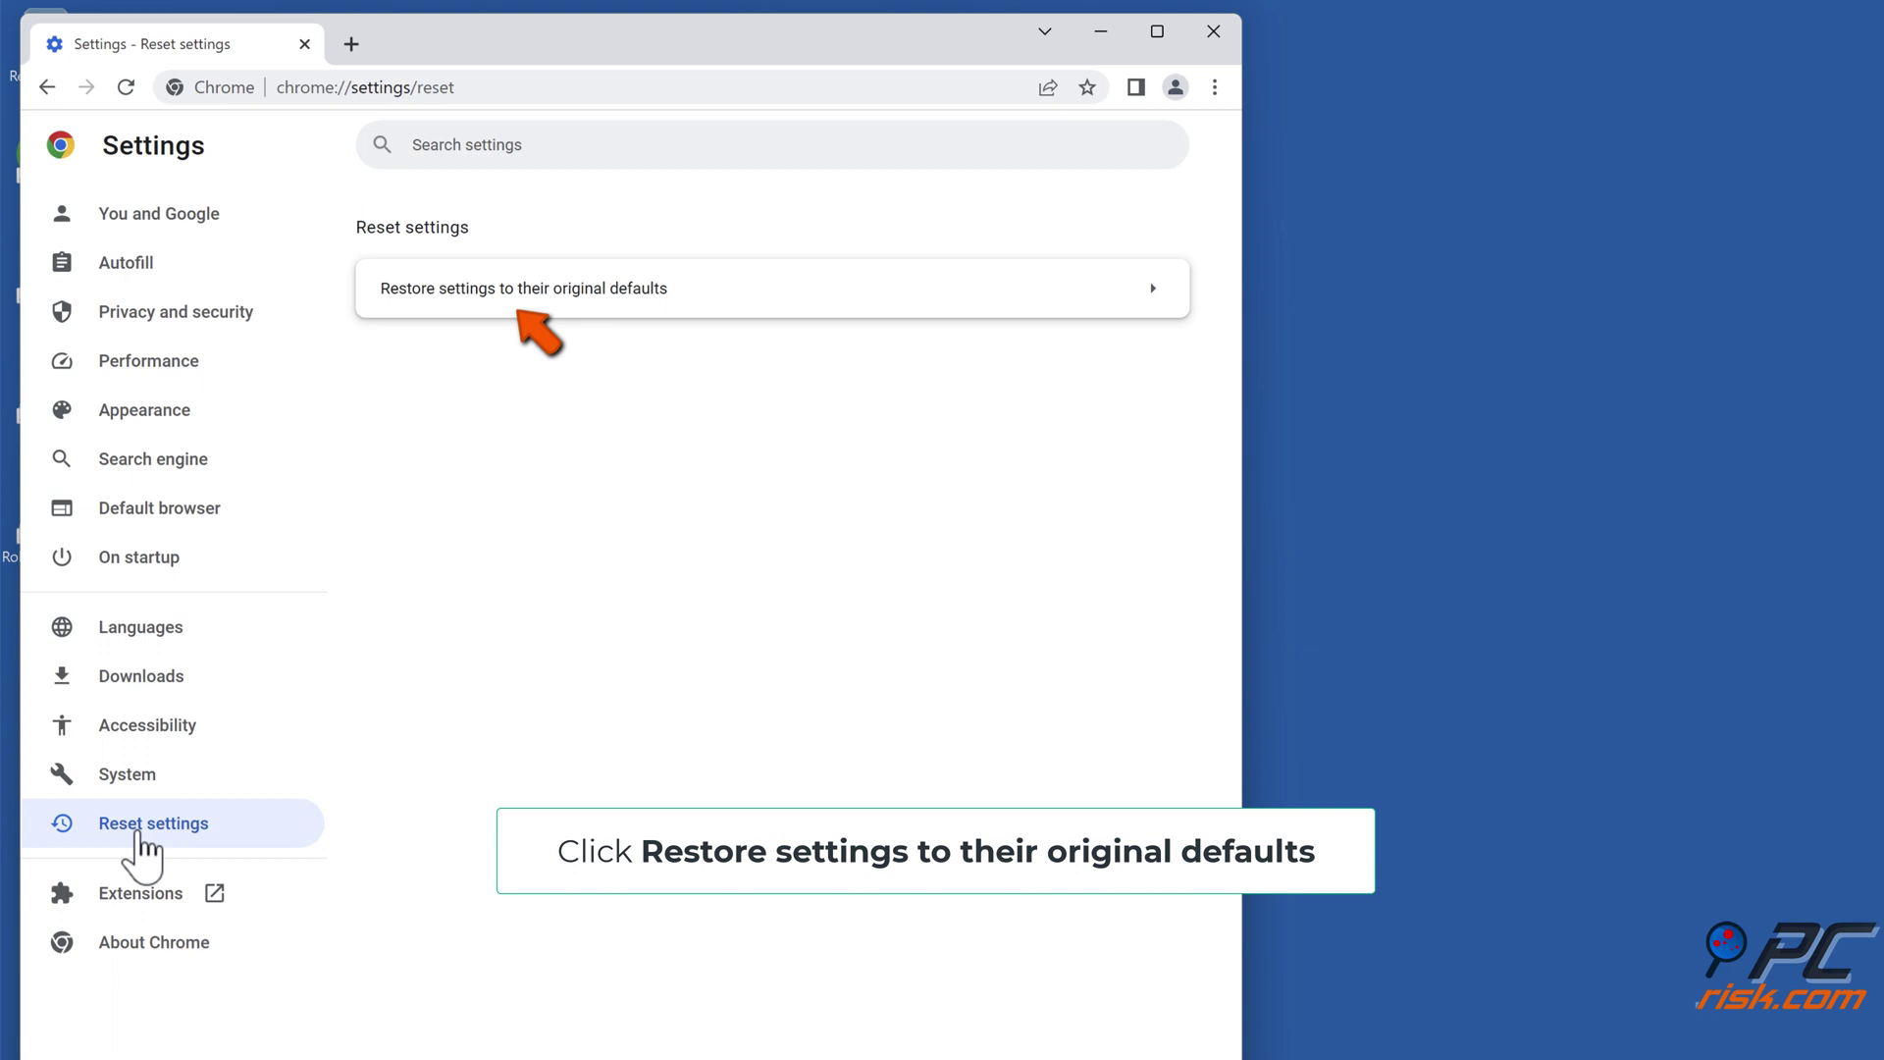
{"action": "left_click", "coordinate": [546, 305]}
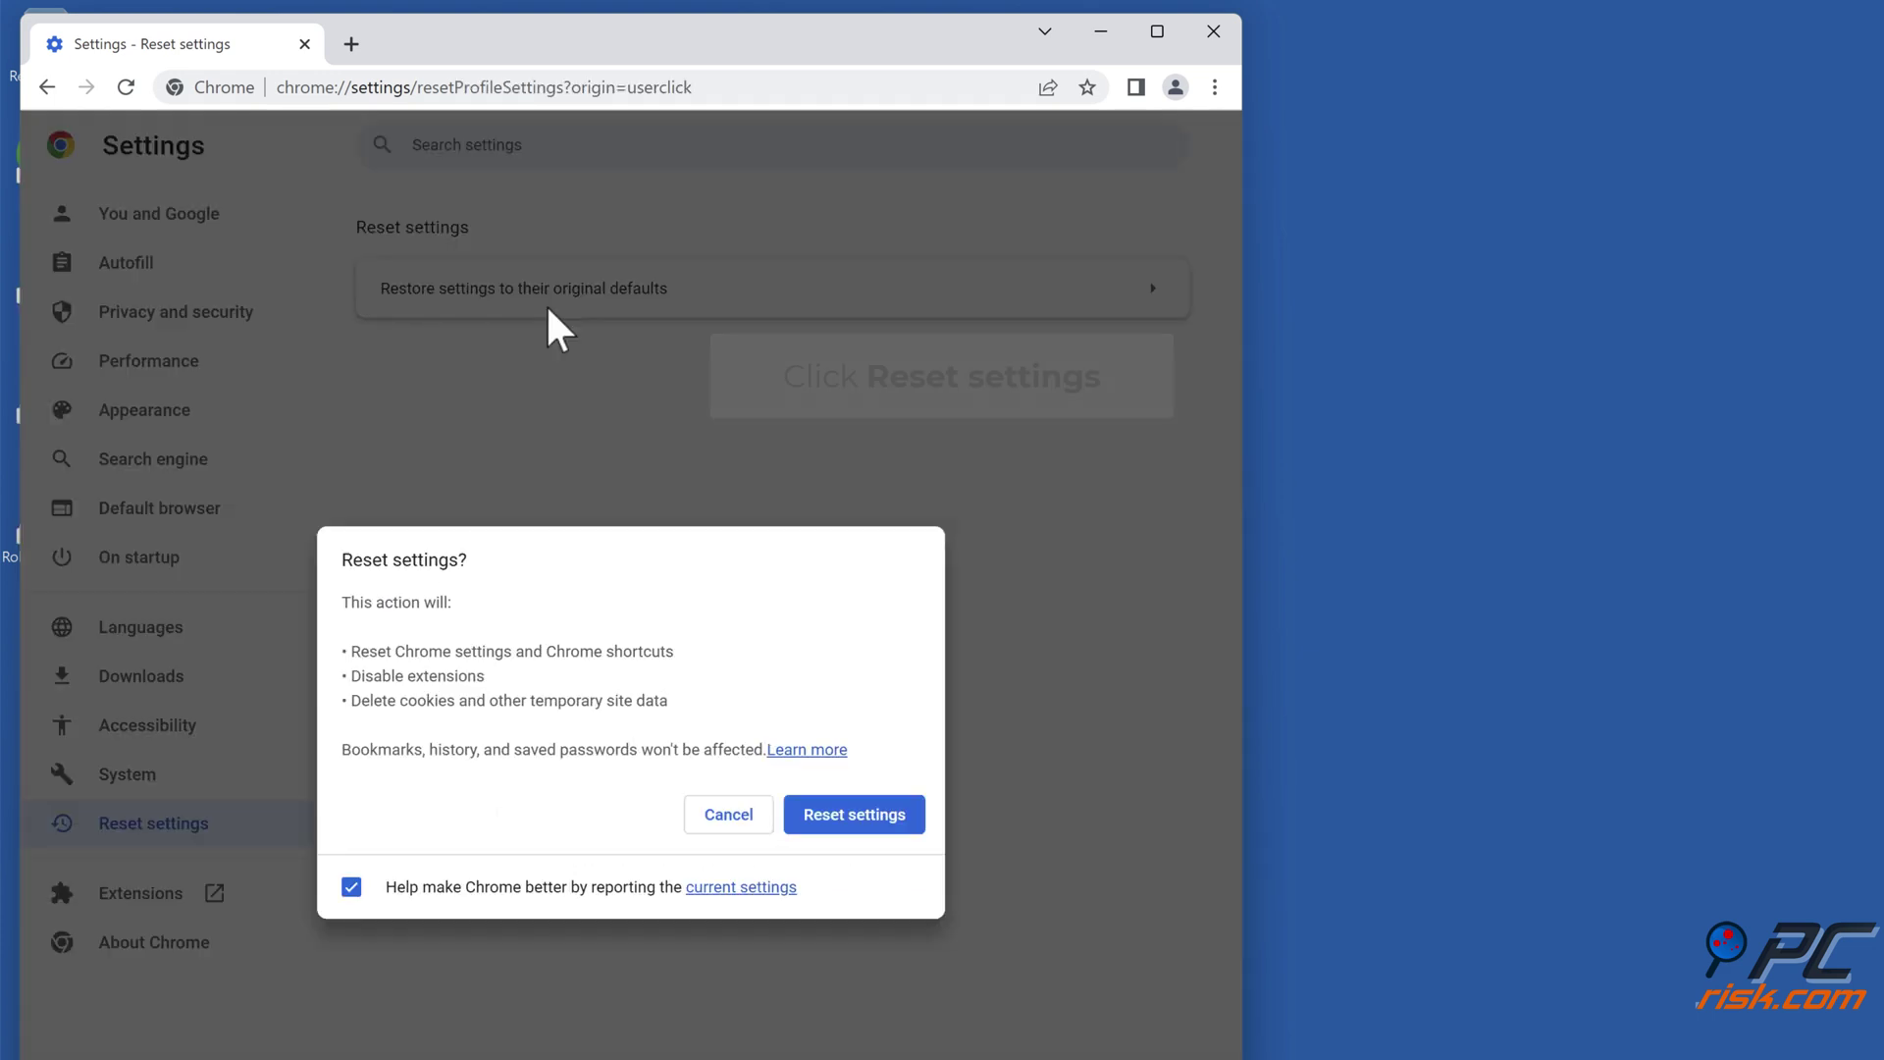
{"action": "left_click", "coordinate": [850, 818]}
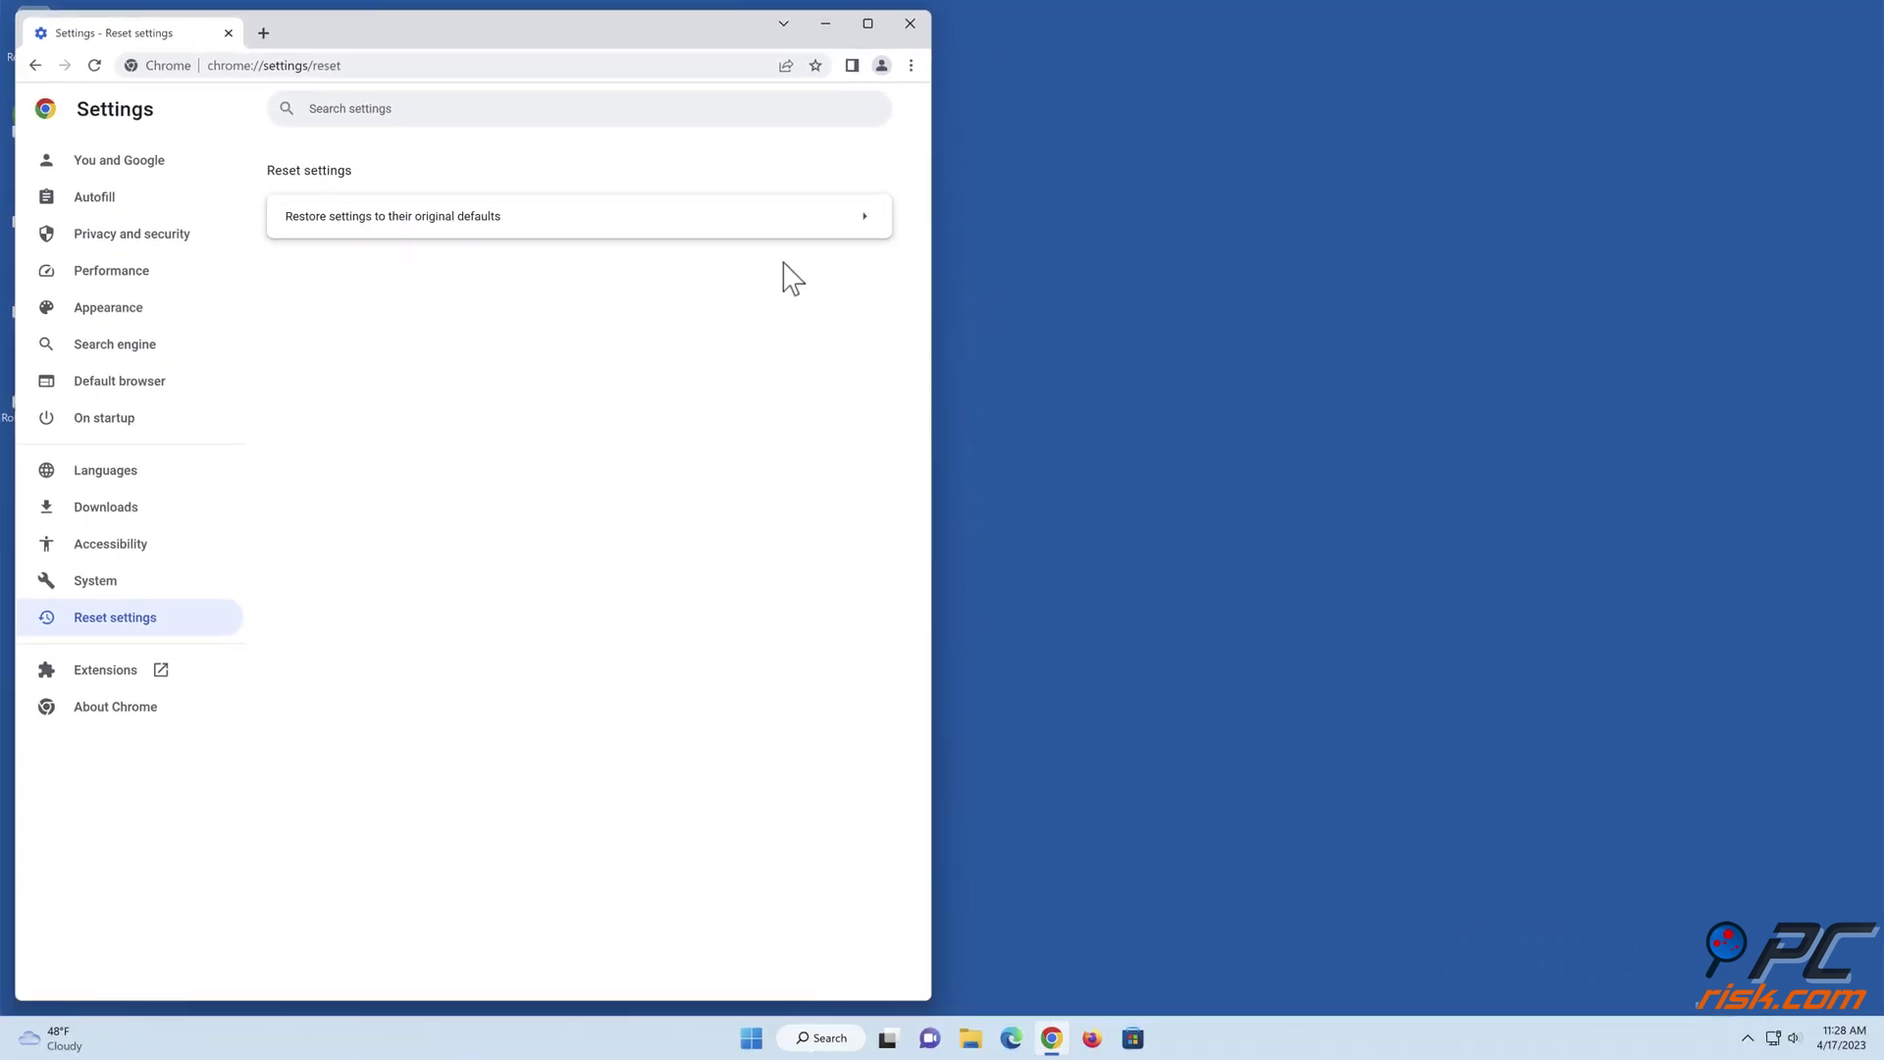
{"action": "left_click", "coordinate": [909, 23]}
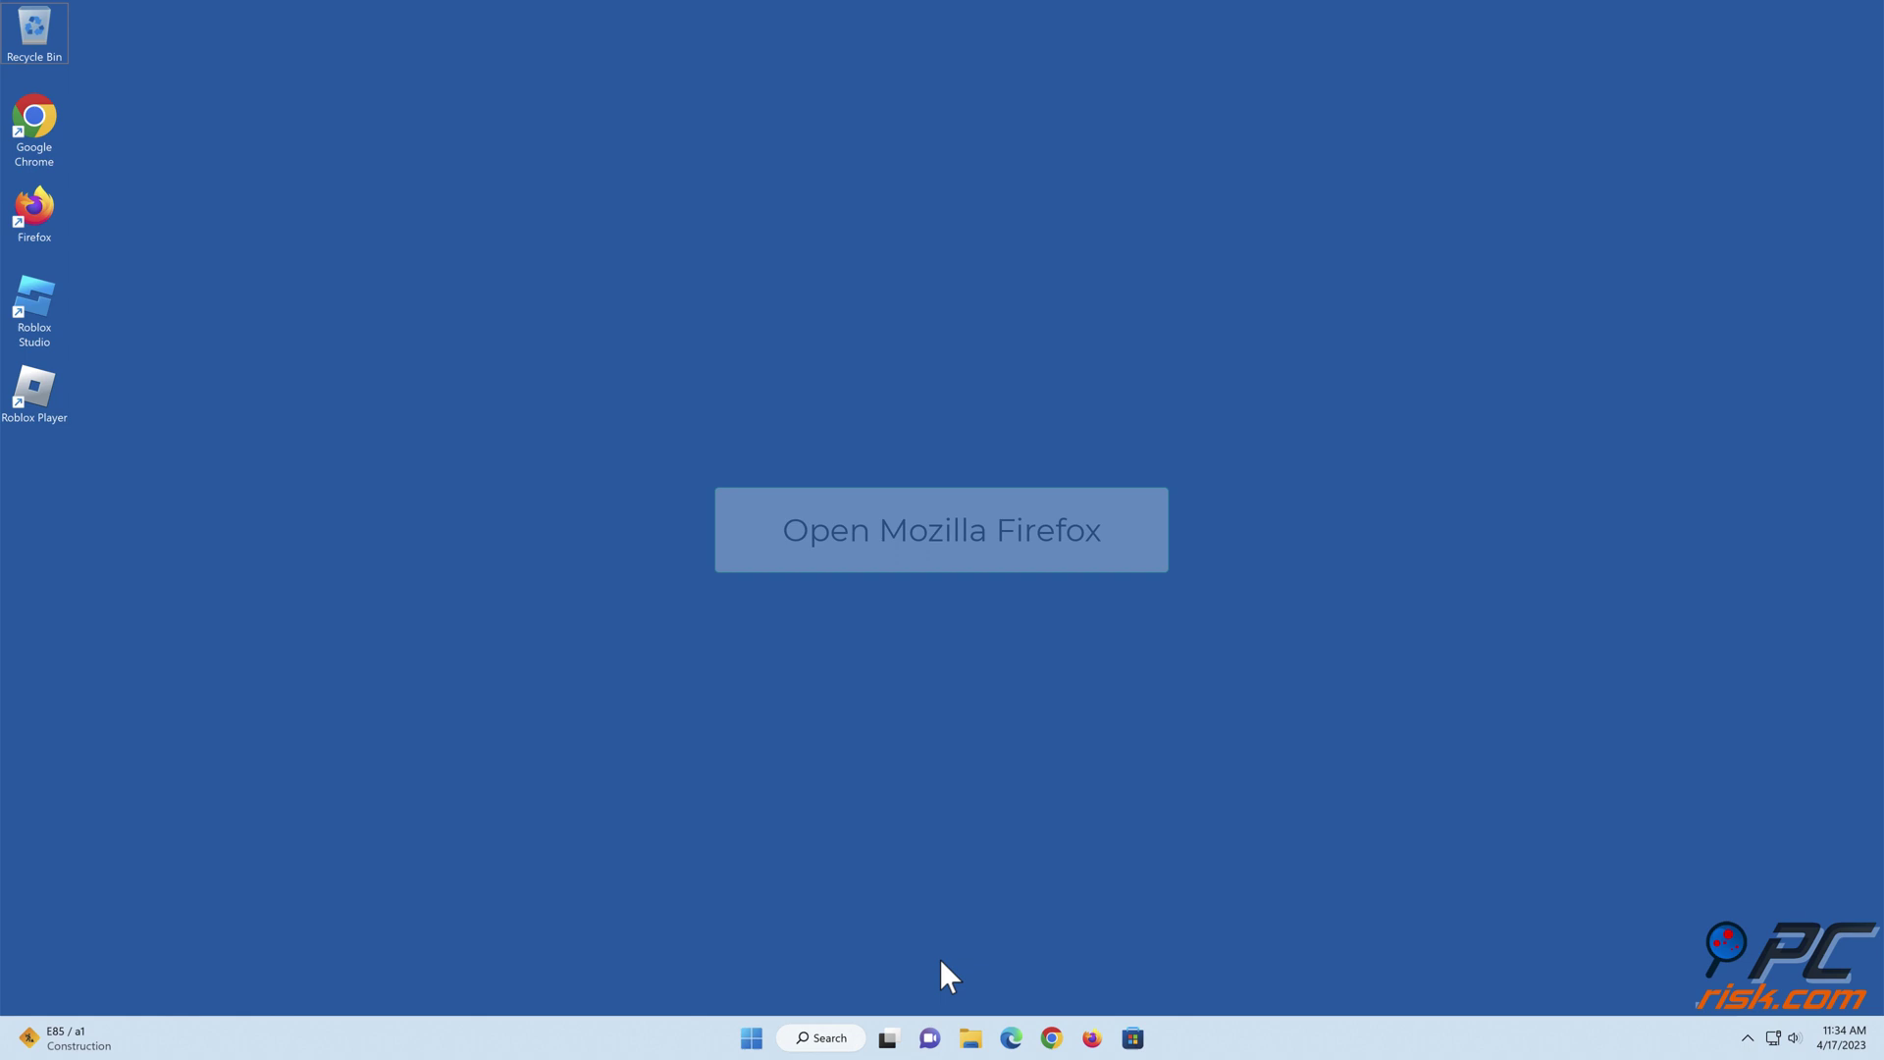
- Open Firefox's More troubleshooting information page from the Help menu
{"action": "left_click", "coordinate": [1091, 1038]}
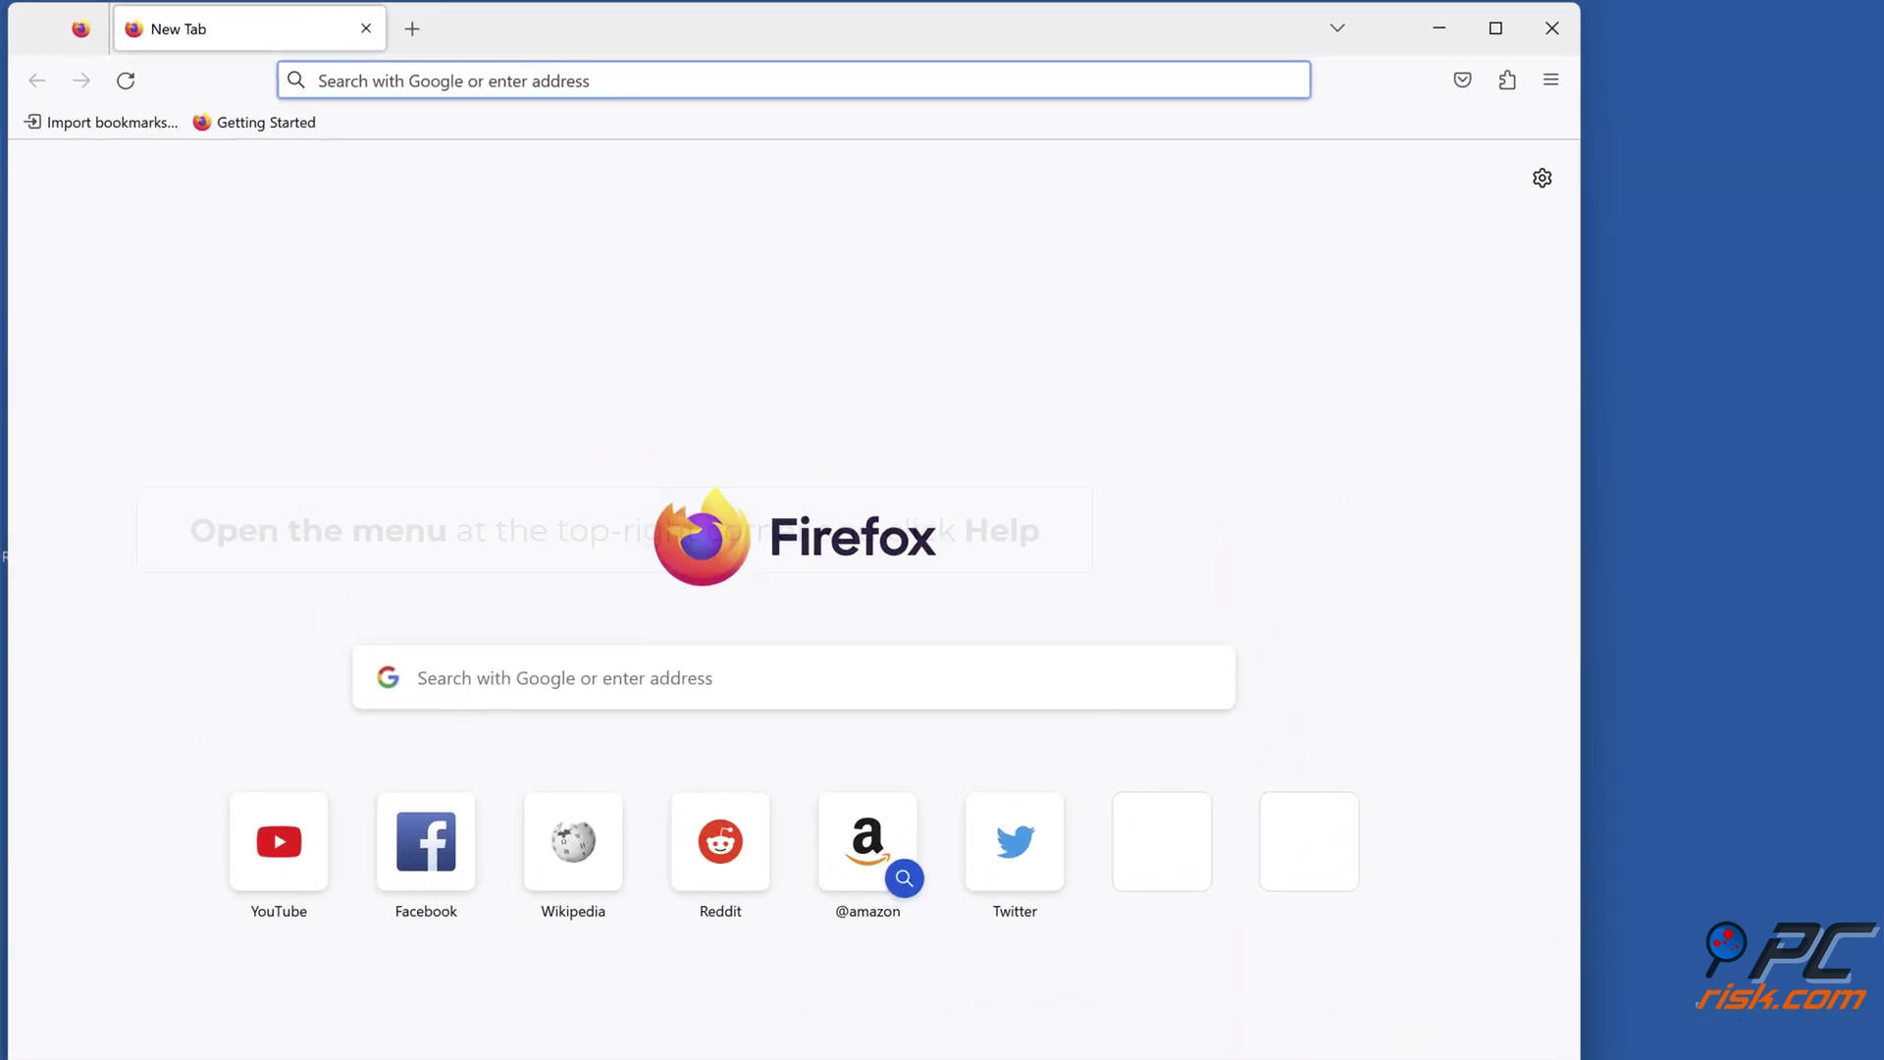
{"action": "left_click", "coordinate": [1548, 83]}
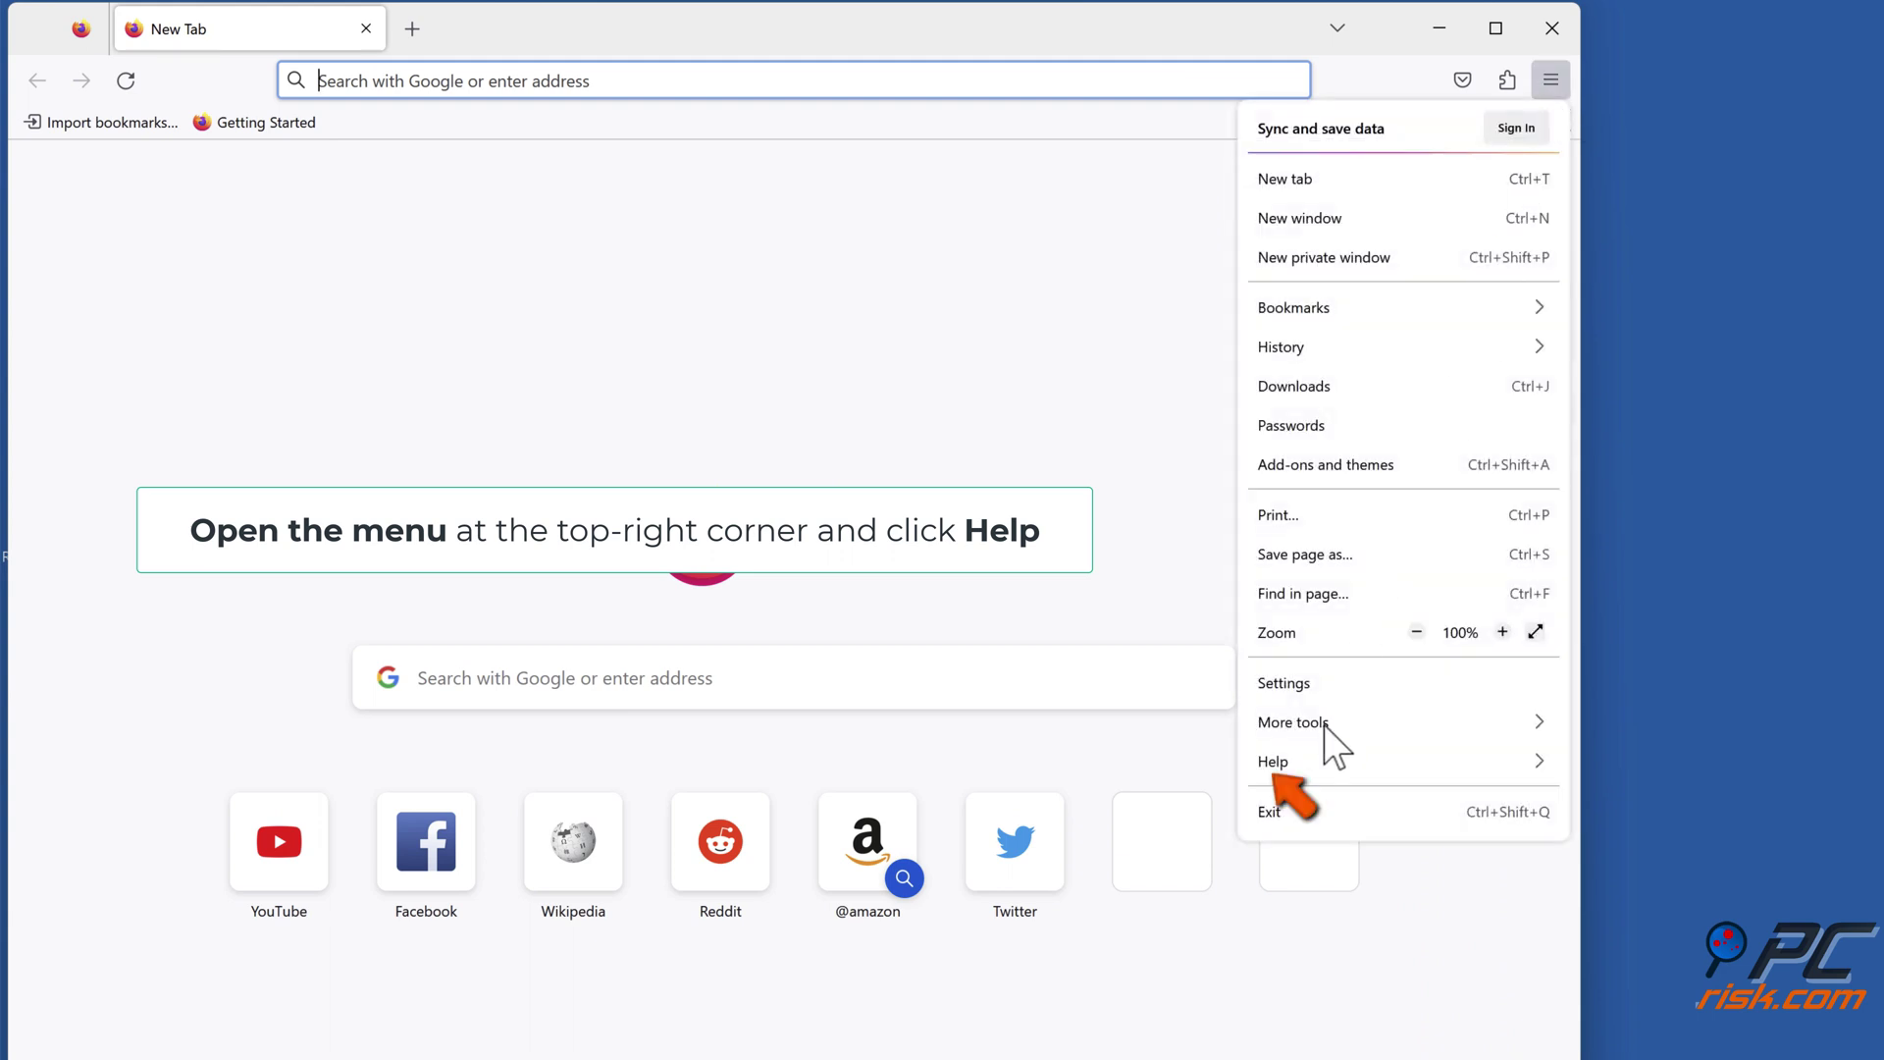
{"action": "left_click", "coordinate": [1295, 769]}
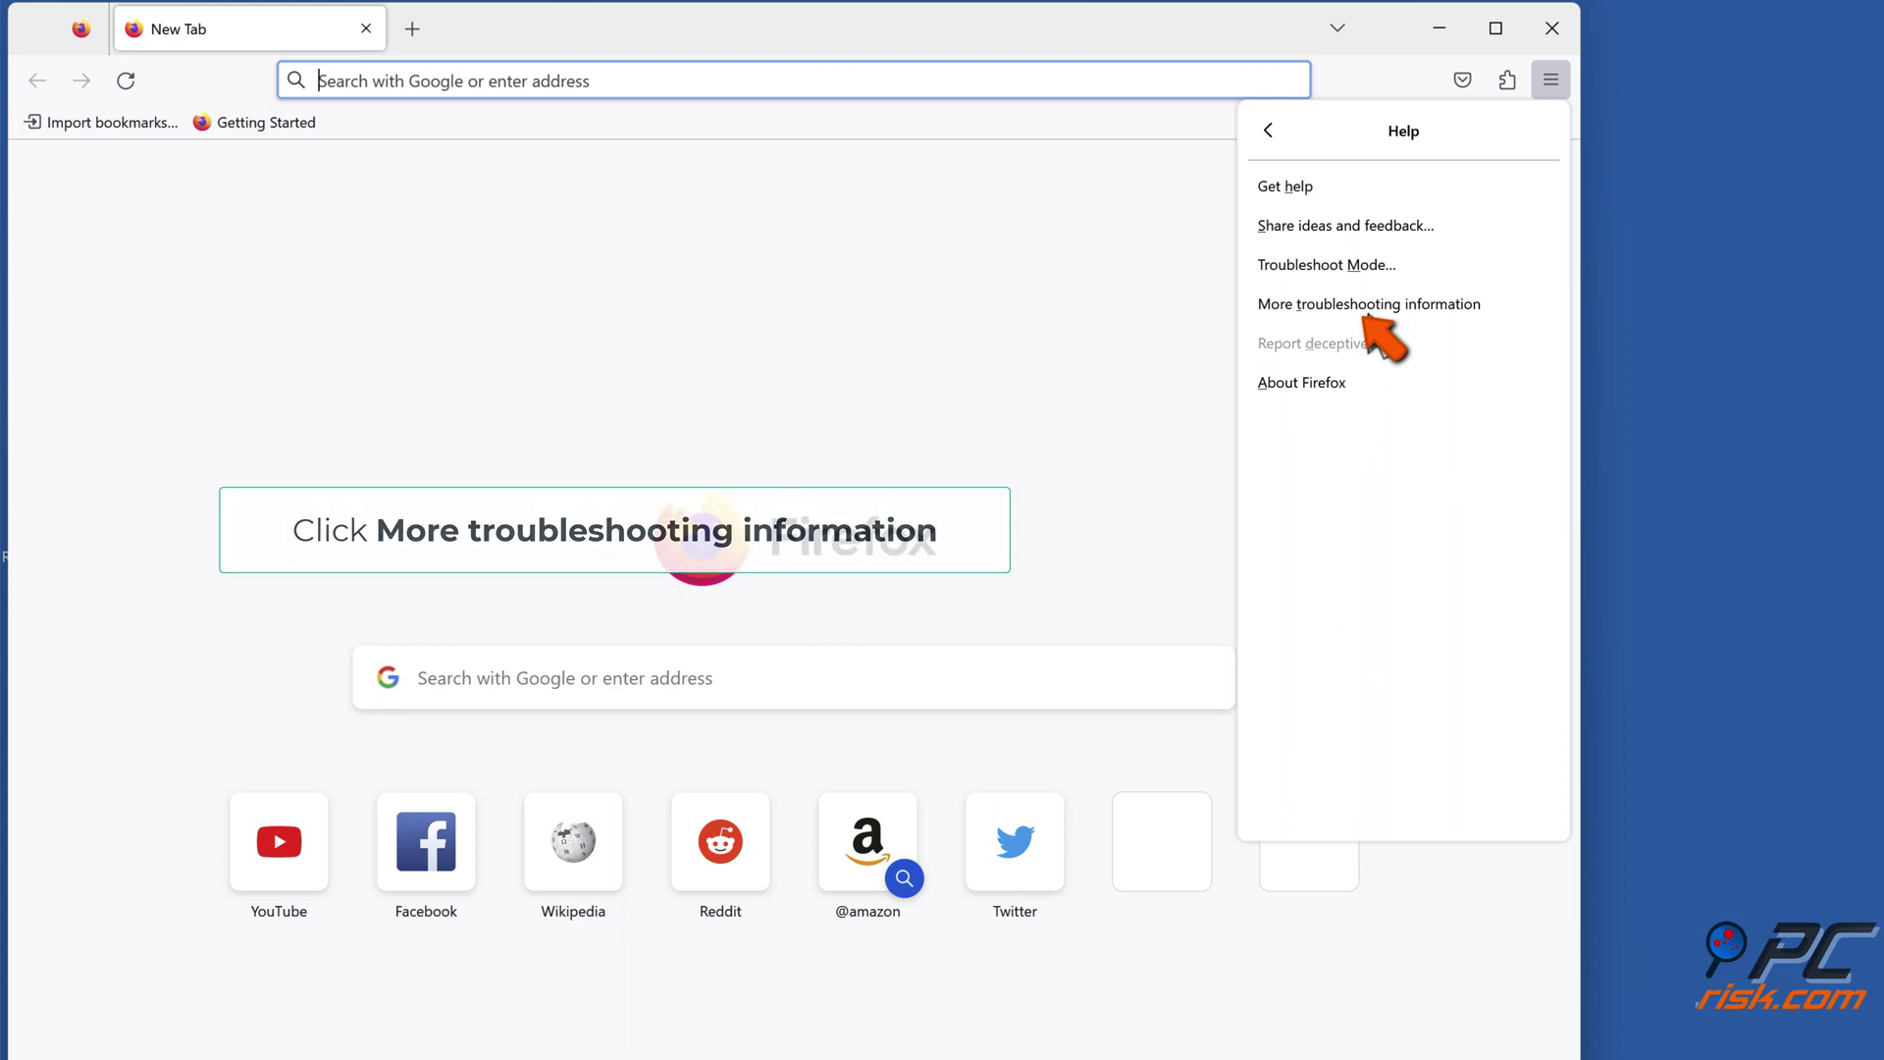
{"action": "left_click", "coordinate": [1368, 310]}
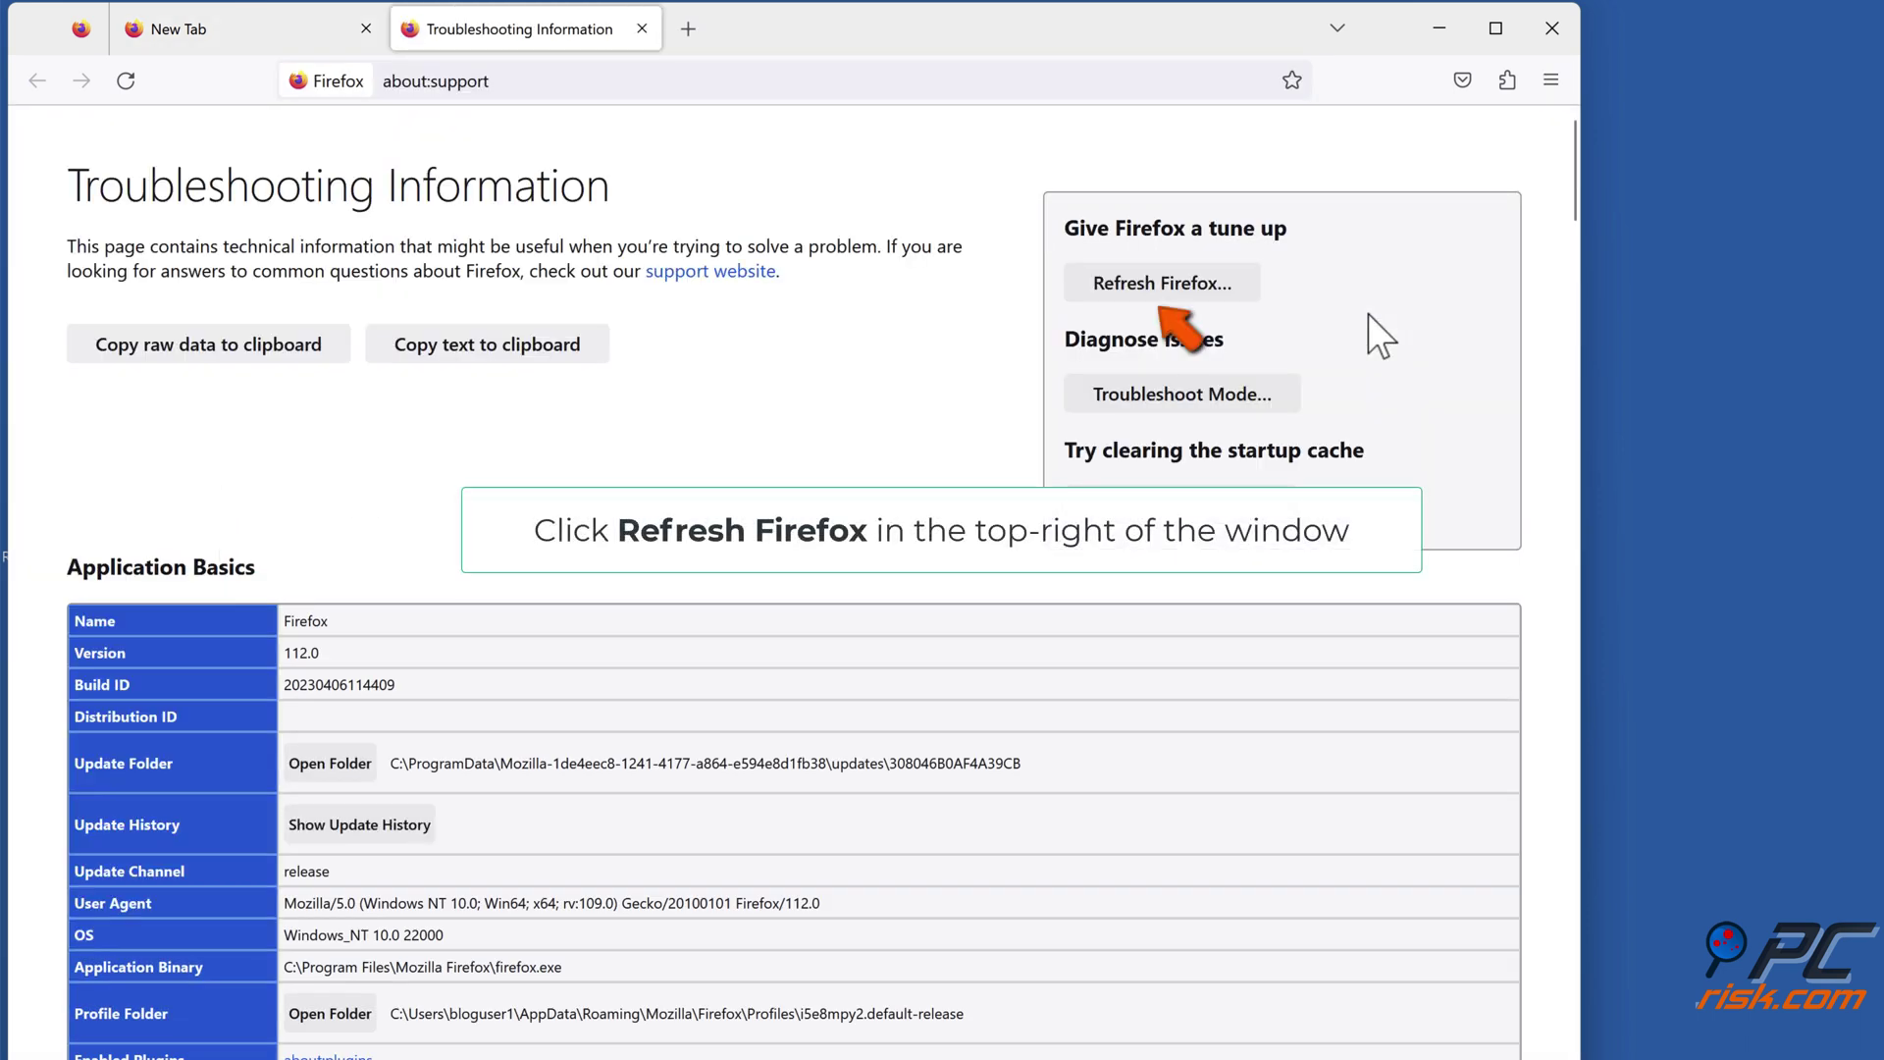
- Refresh Firefox to its defaults, dismiss the welcome prompt, and close Firefox
{"action": "left_click", "coordinate": [1161, 289]}
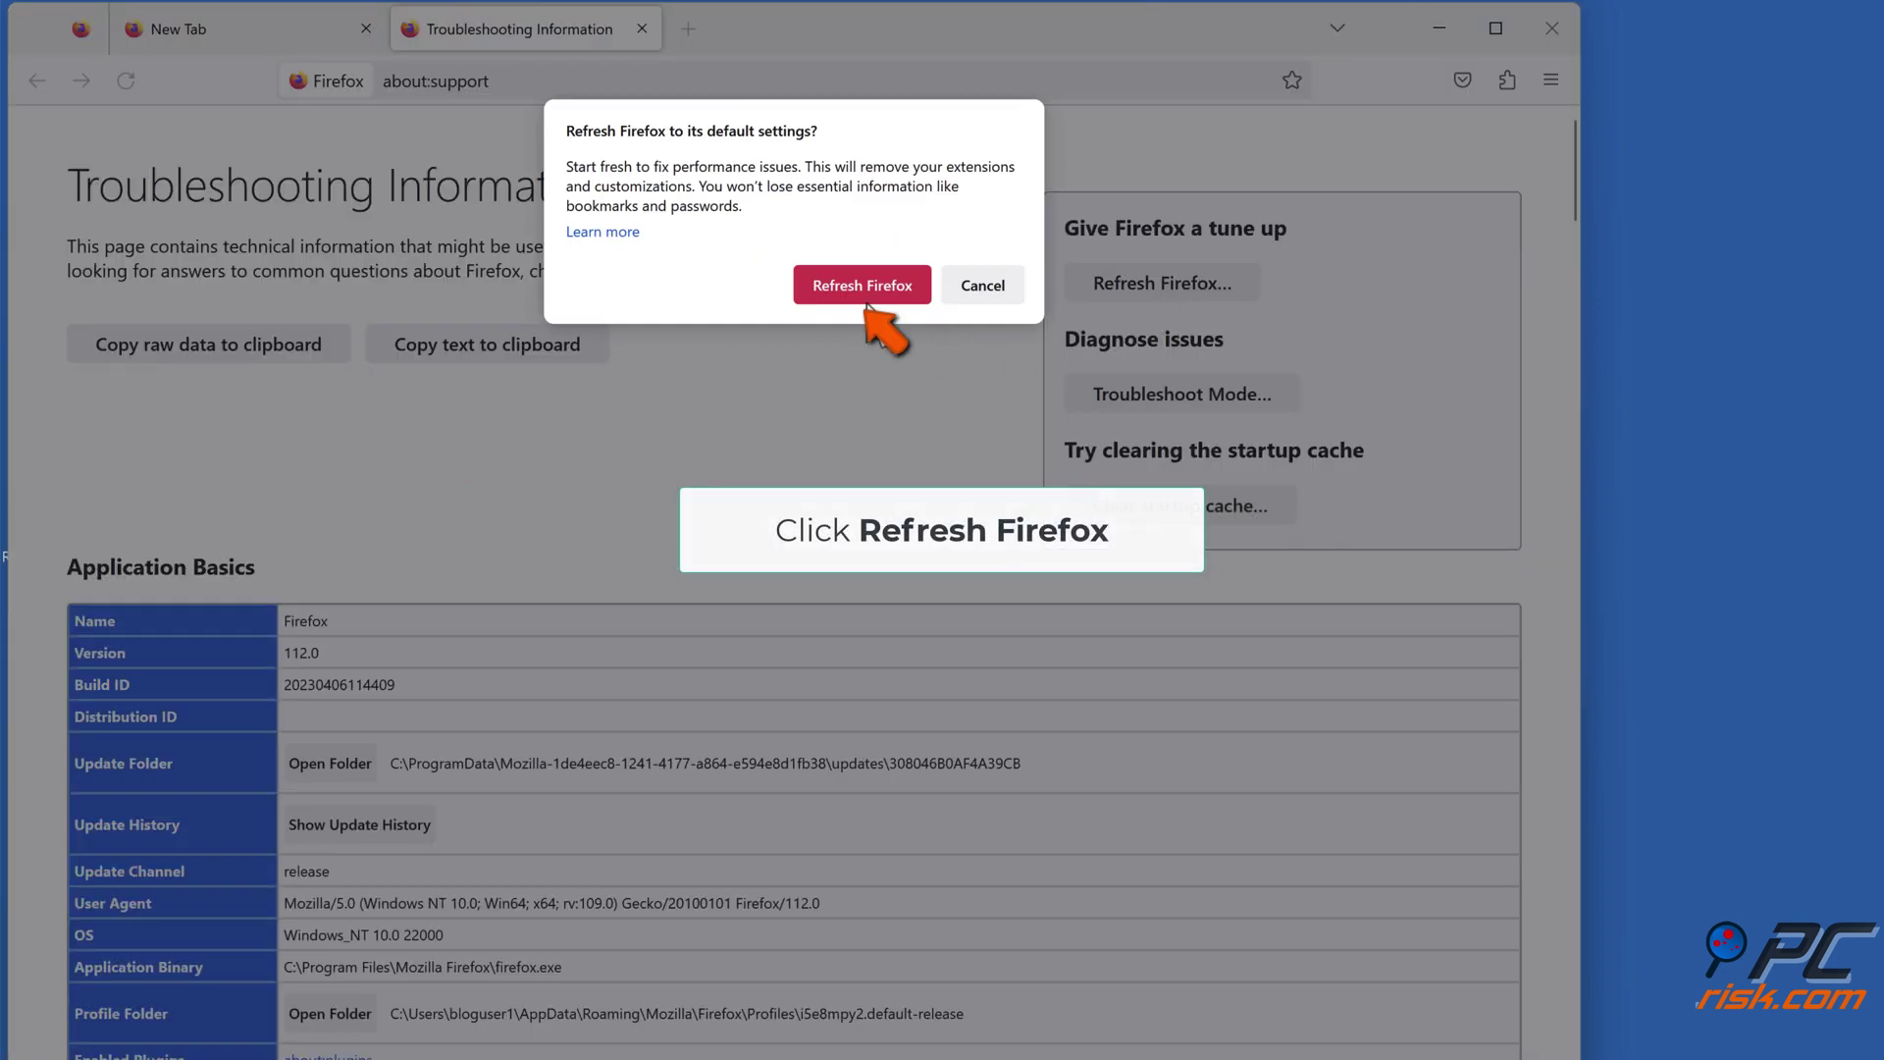
{"action": "left_click", "coordinate": [865, 289]}
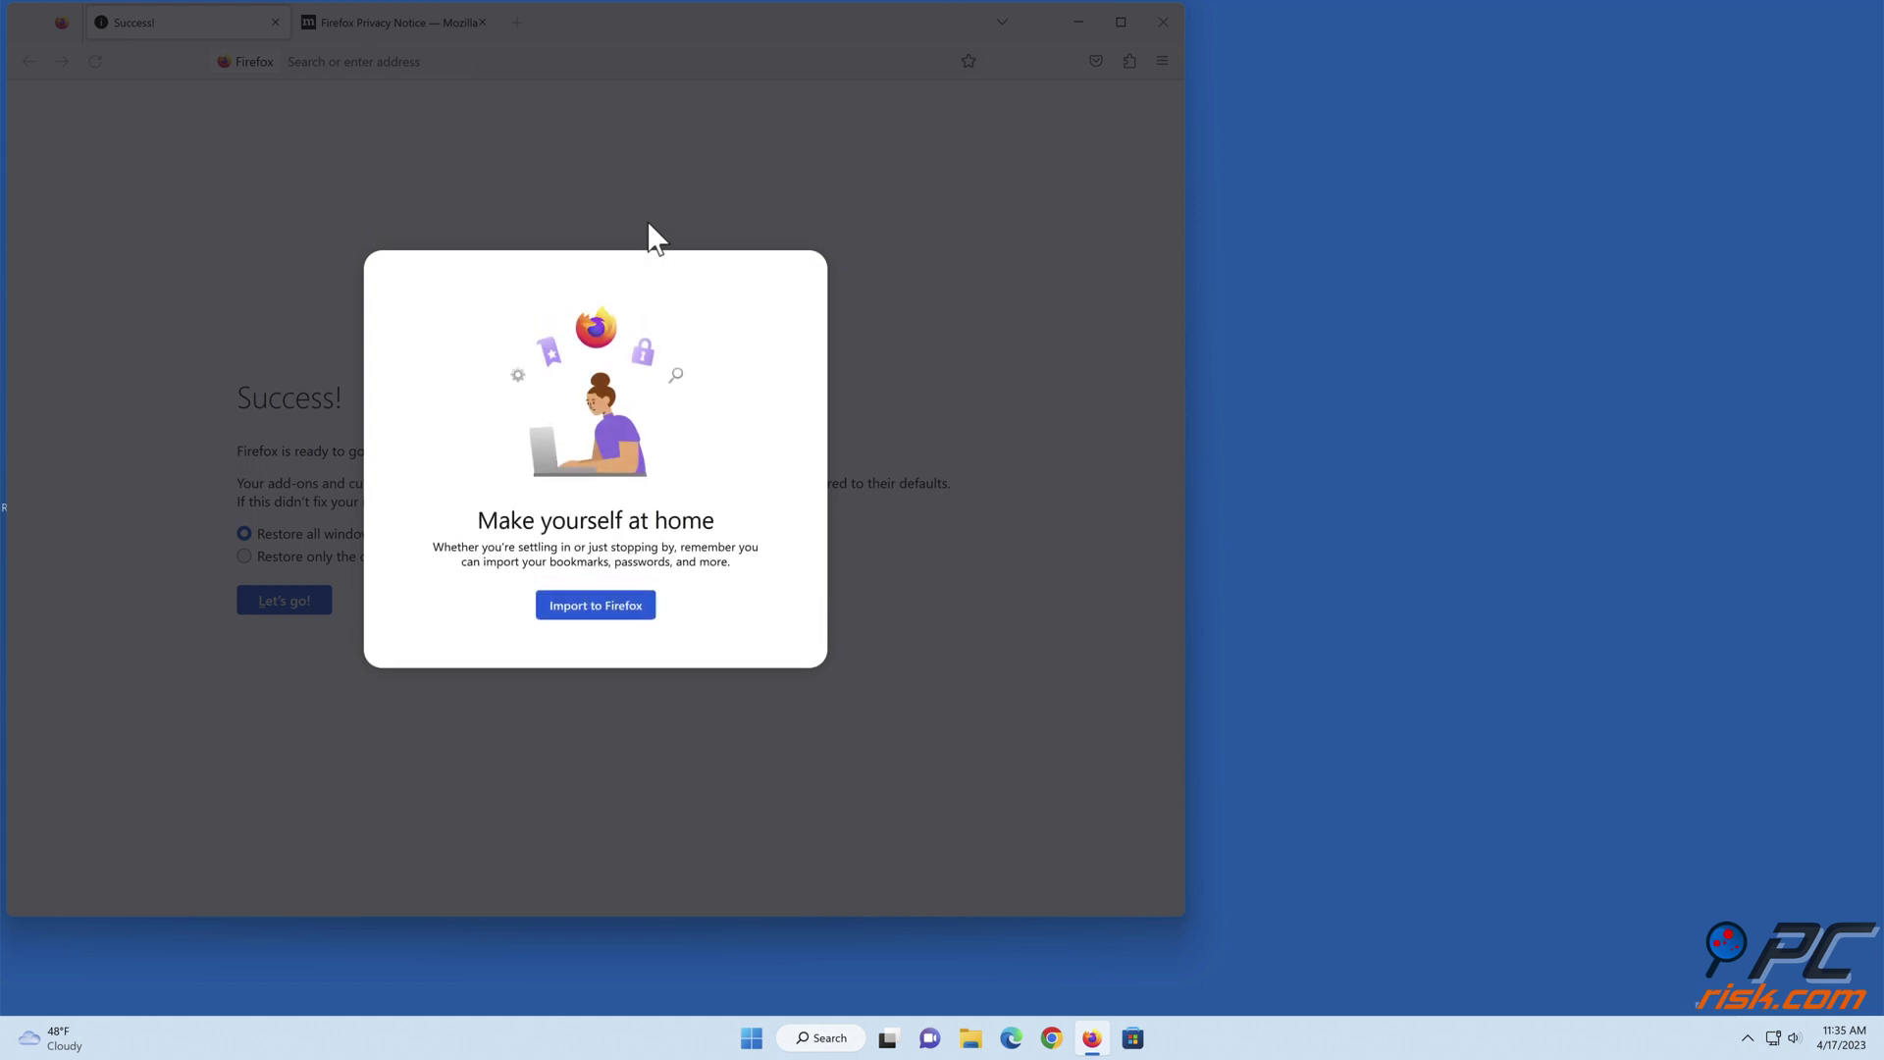
{"action": "key", "text": "Escape"}
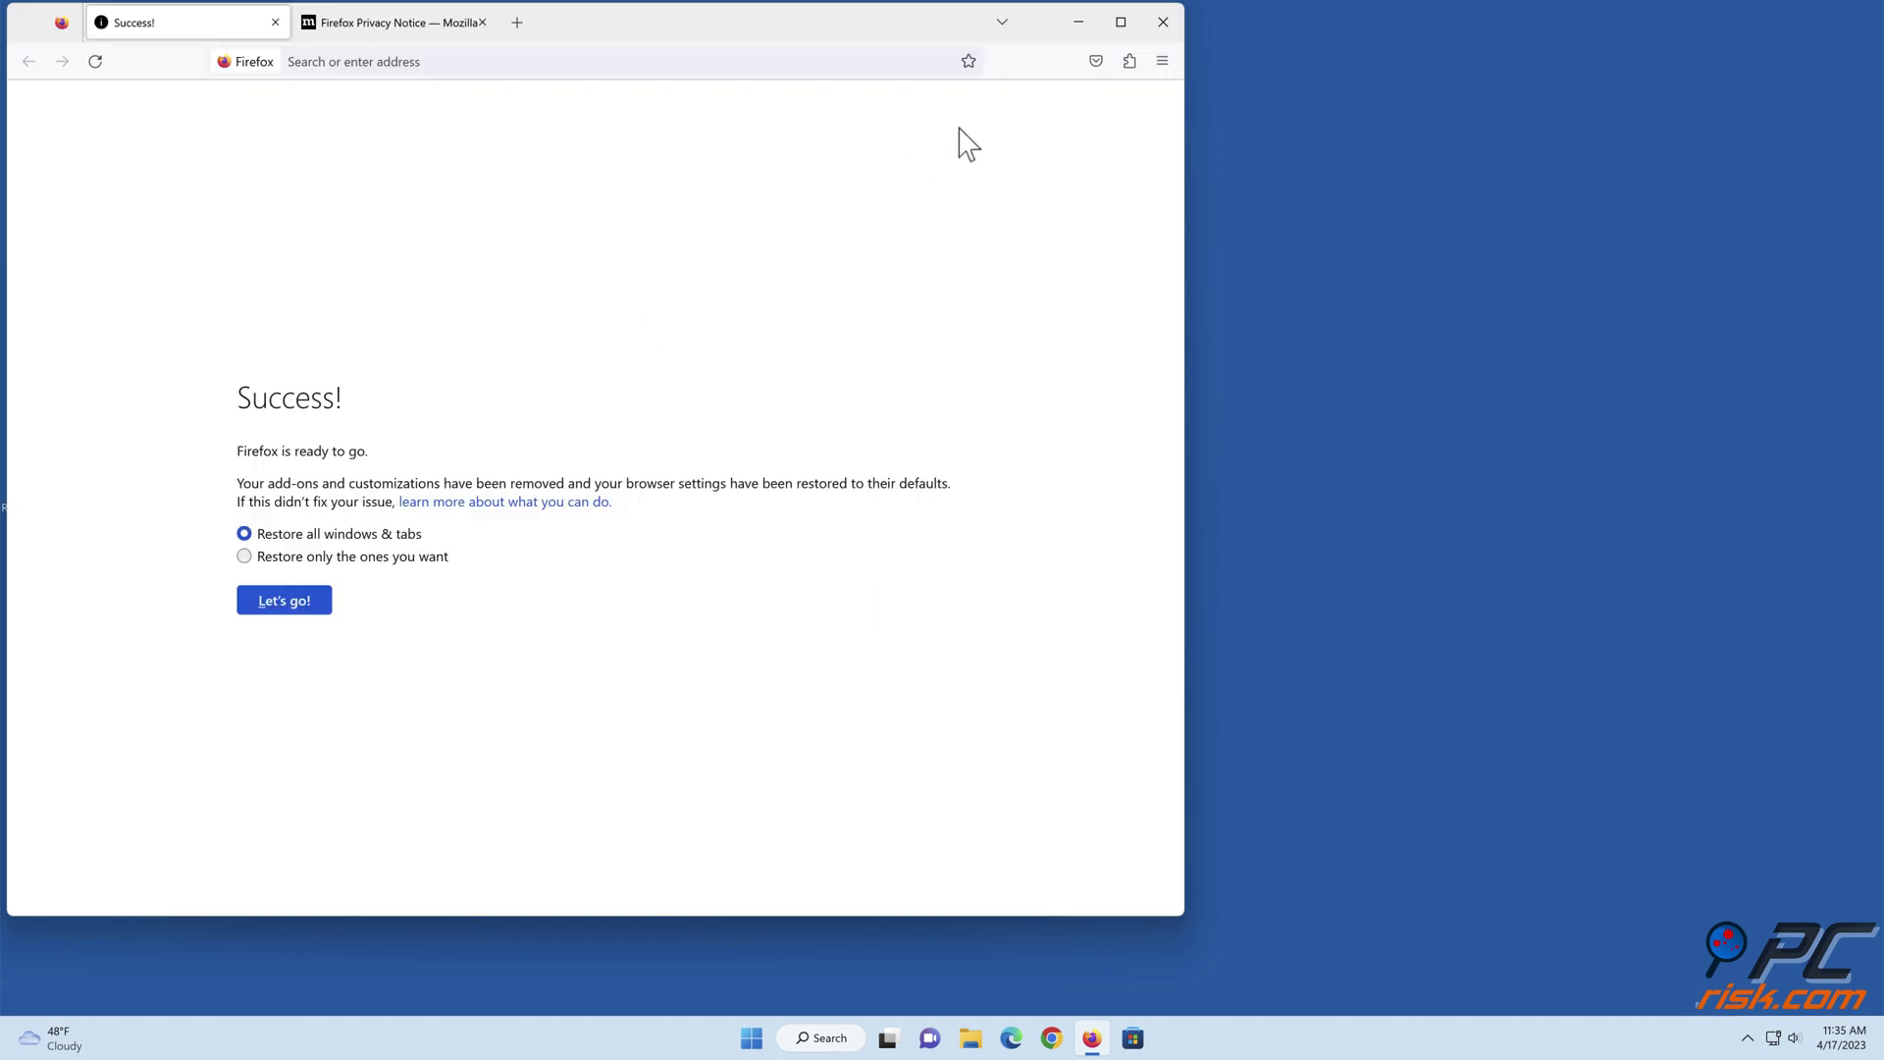
{"action": "left_click", "coordinate": [1163, 21]}
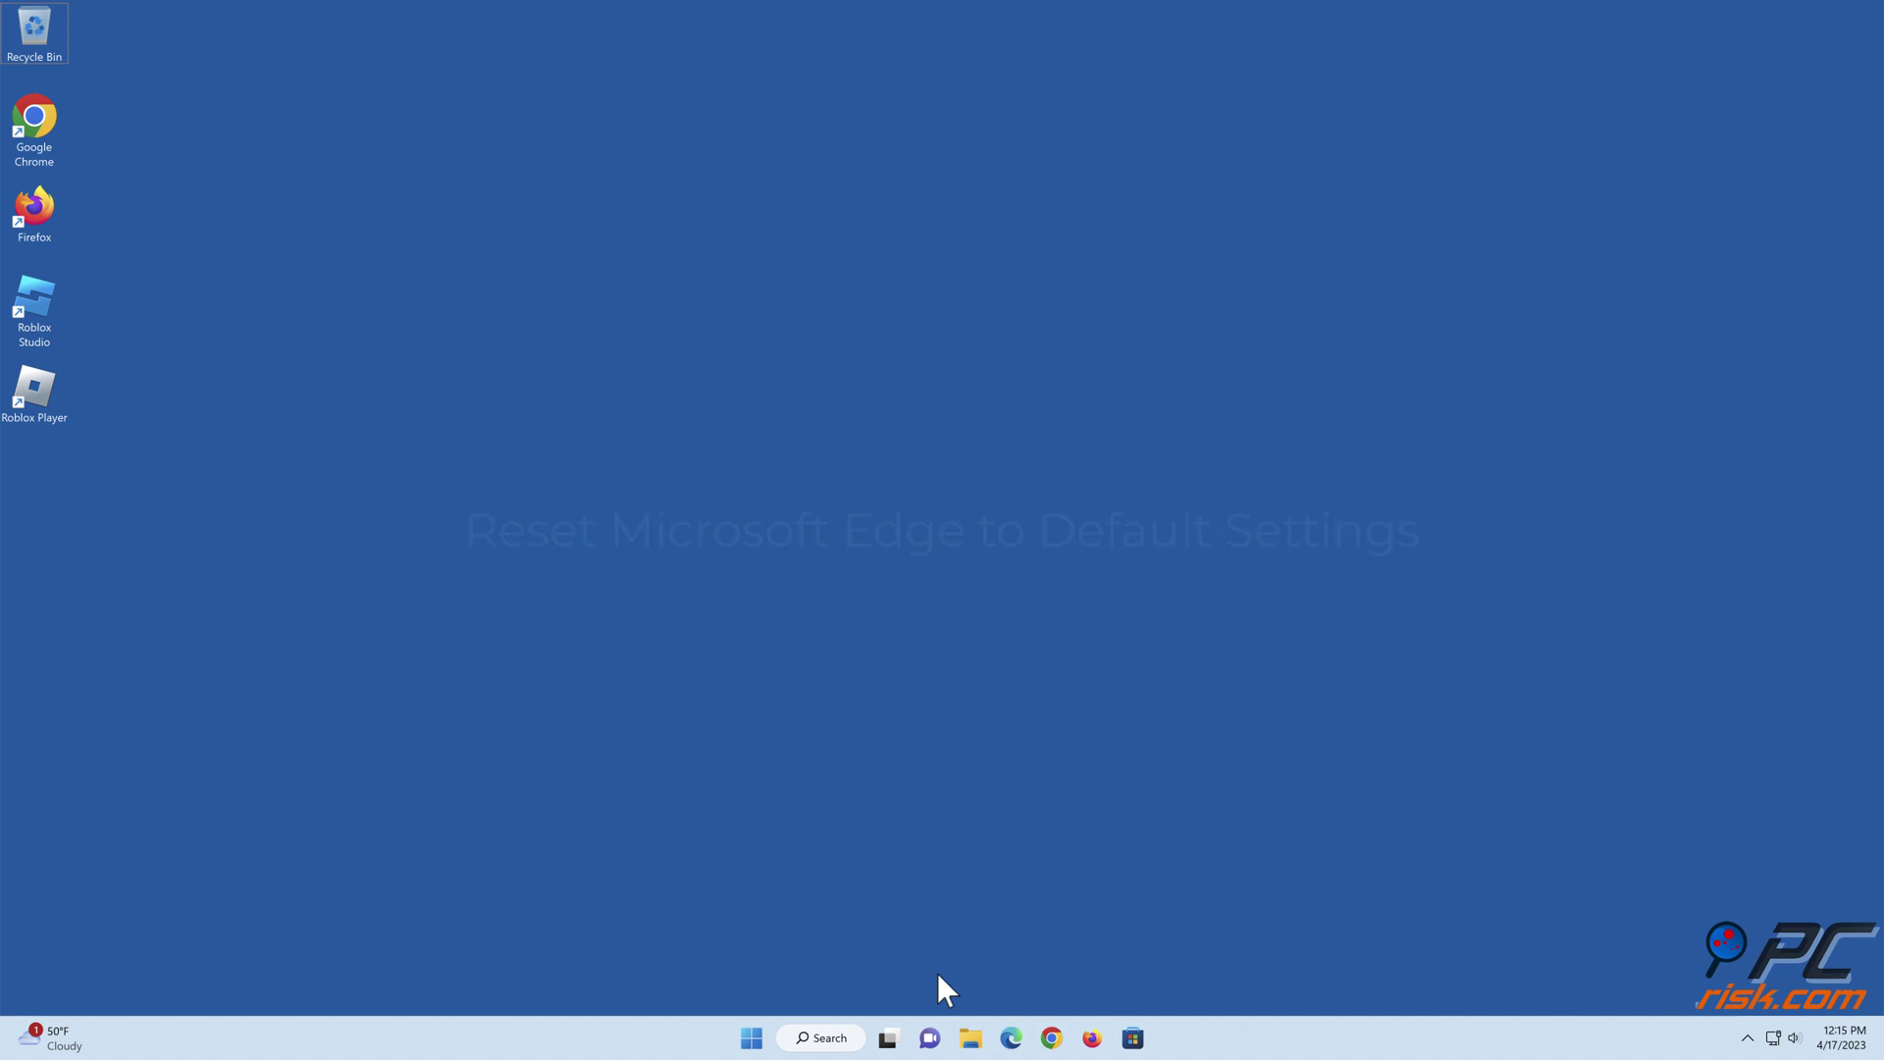
- Open Microsoft Edge's settings with the list of settings sections showing
{"action": "left_click", "coordinate": [1012, 1038]}
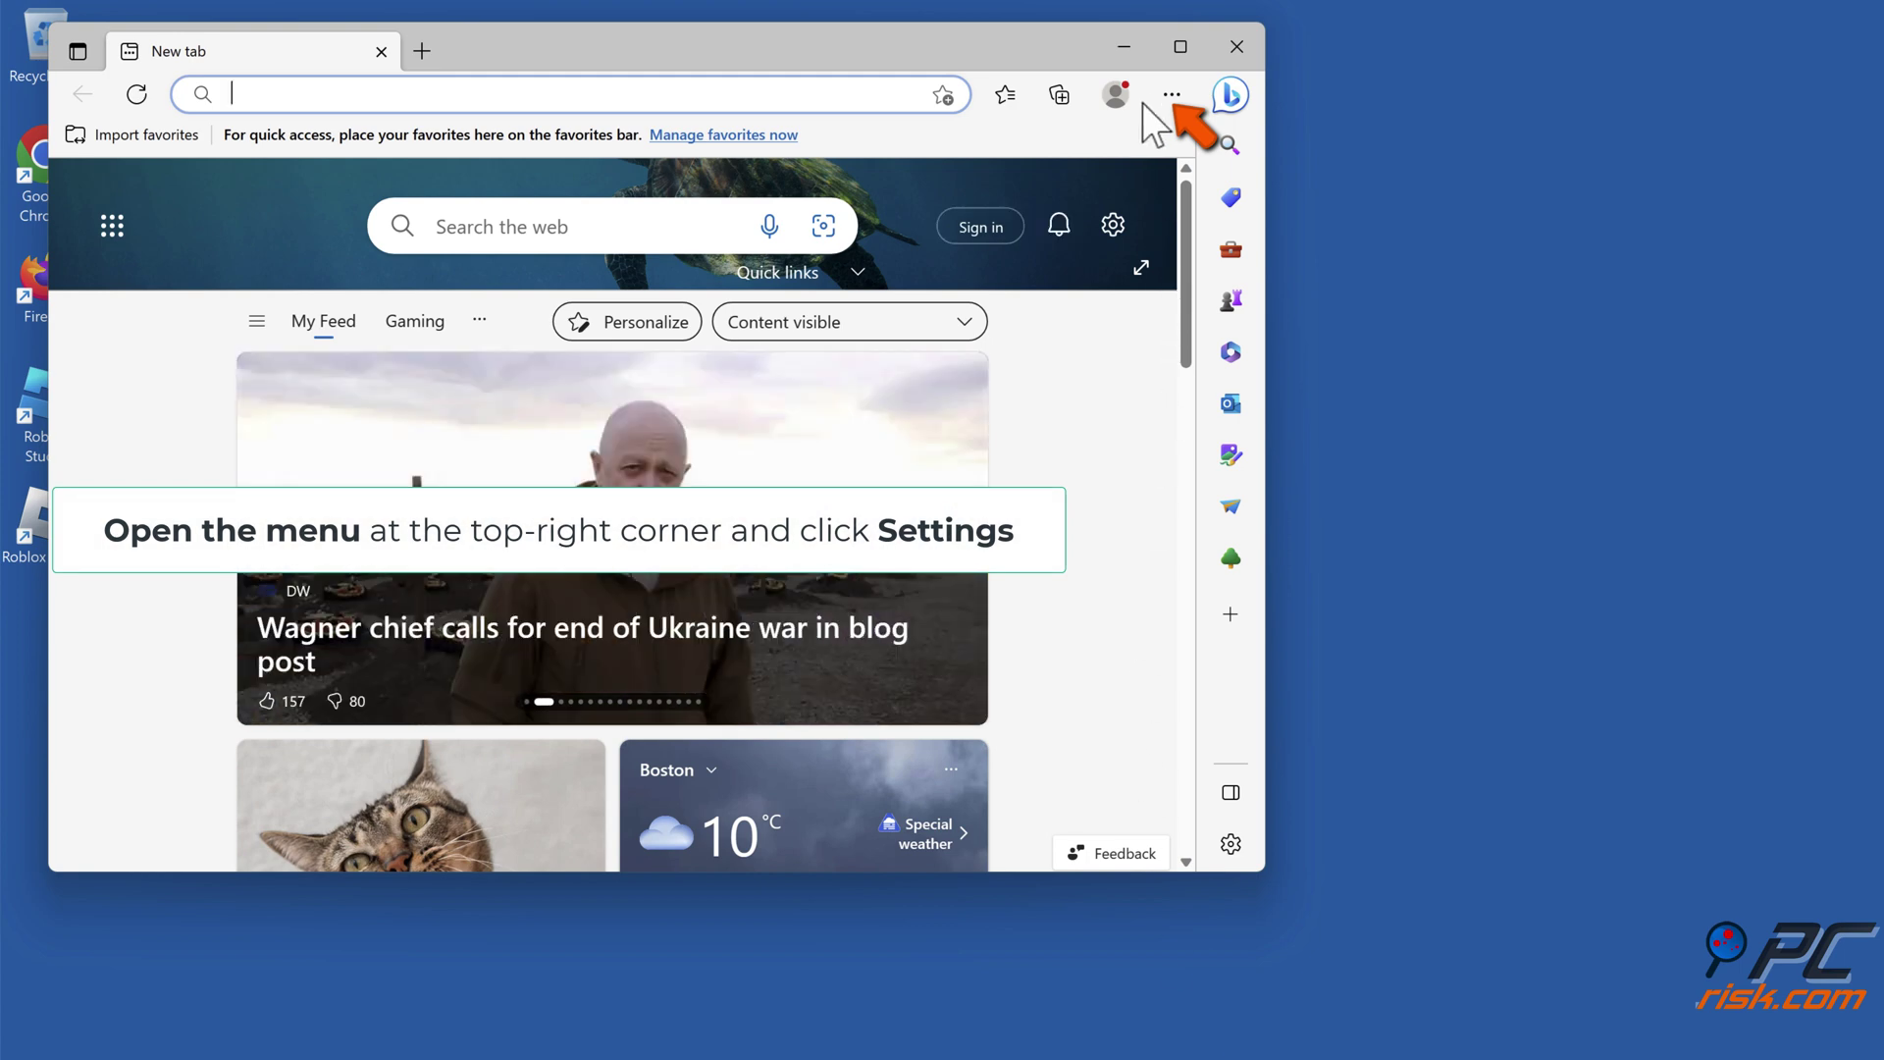
{"action": "left_click", "coordinate": [1173, 94]}
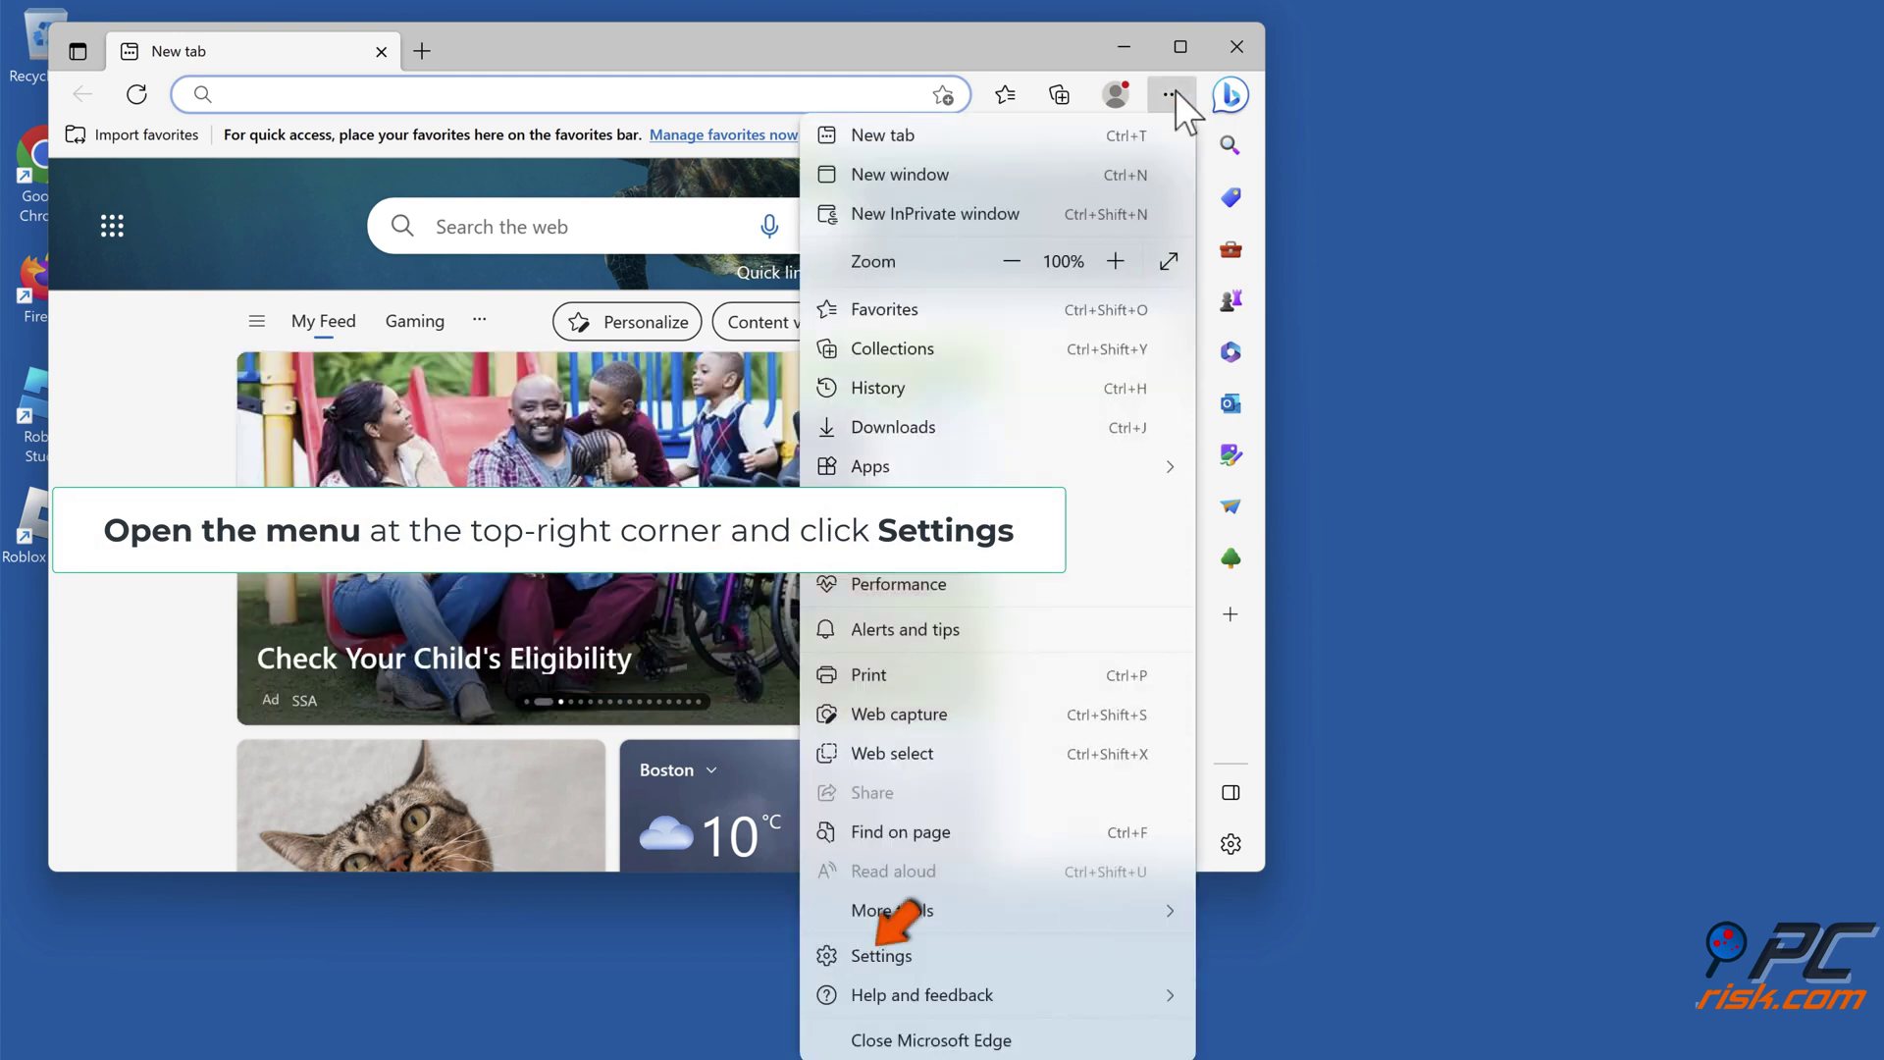
{"action": "left_click", "coordinate": [883, 961]}
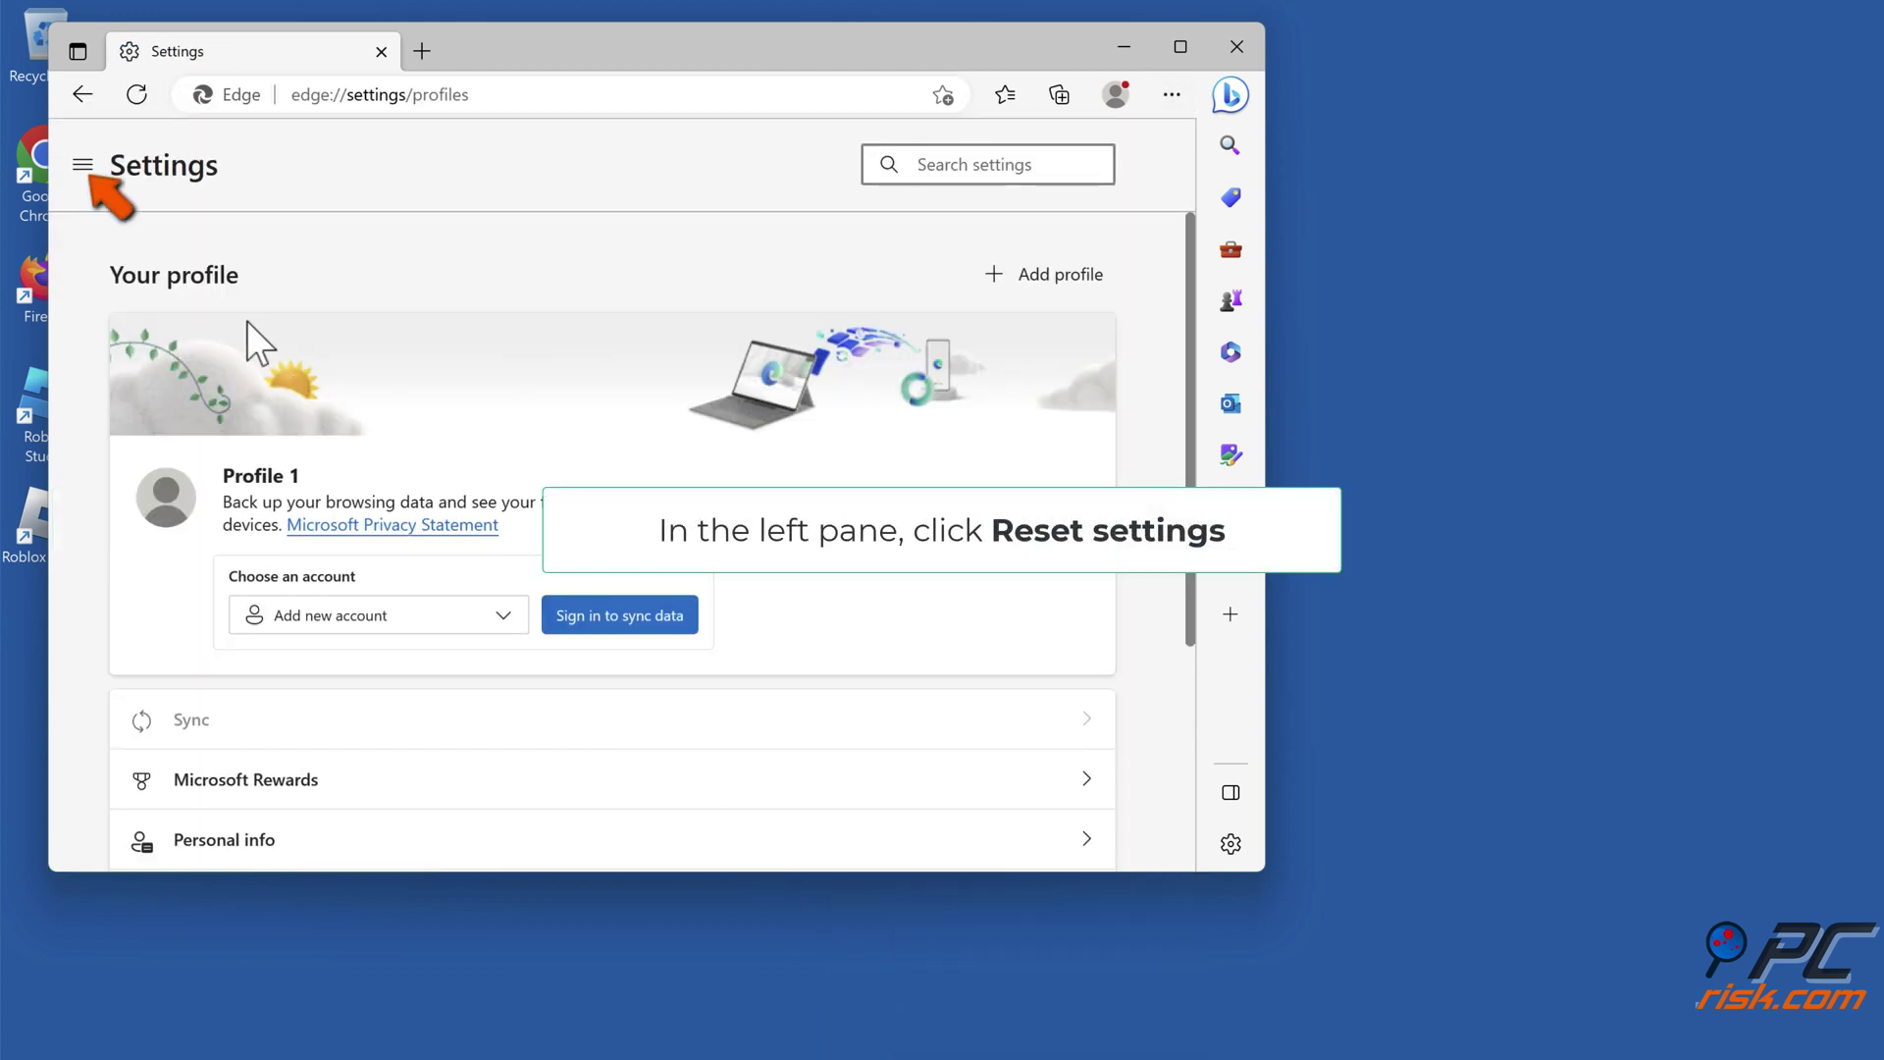
{"action": "left_click", "coordinate": [84, 165]}
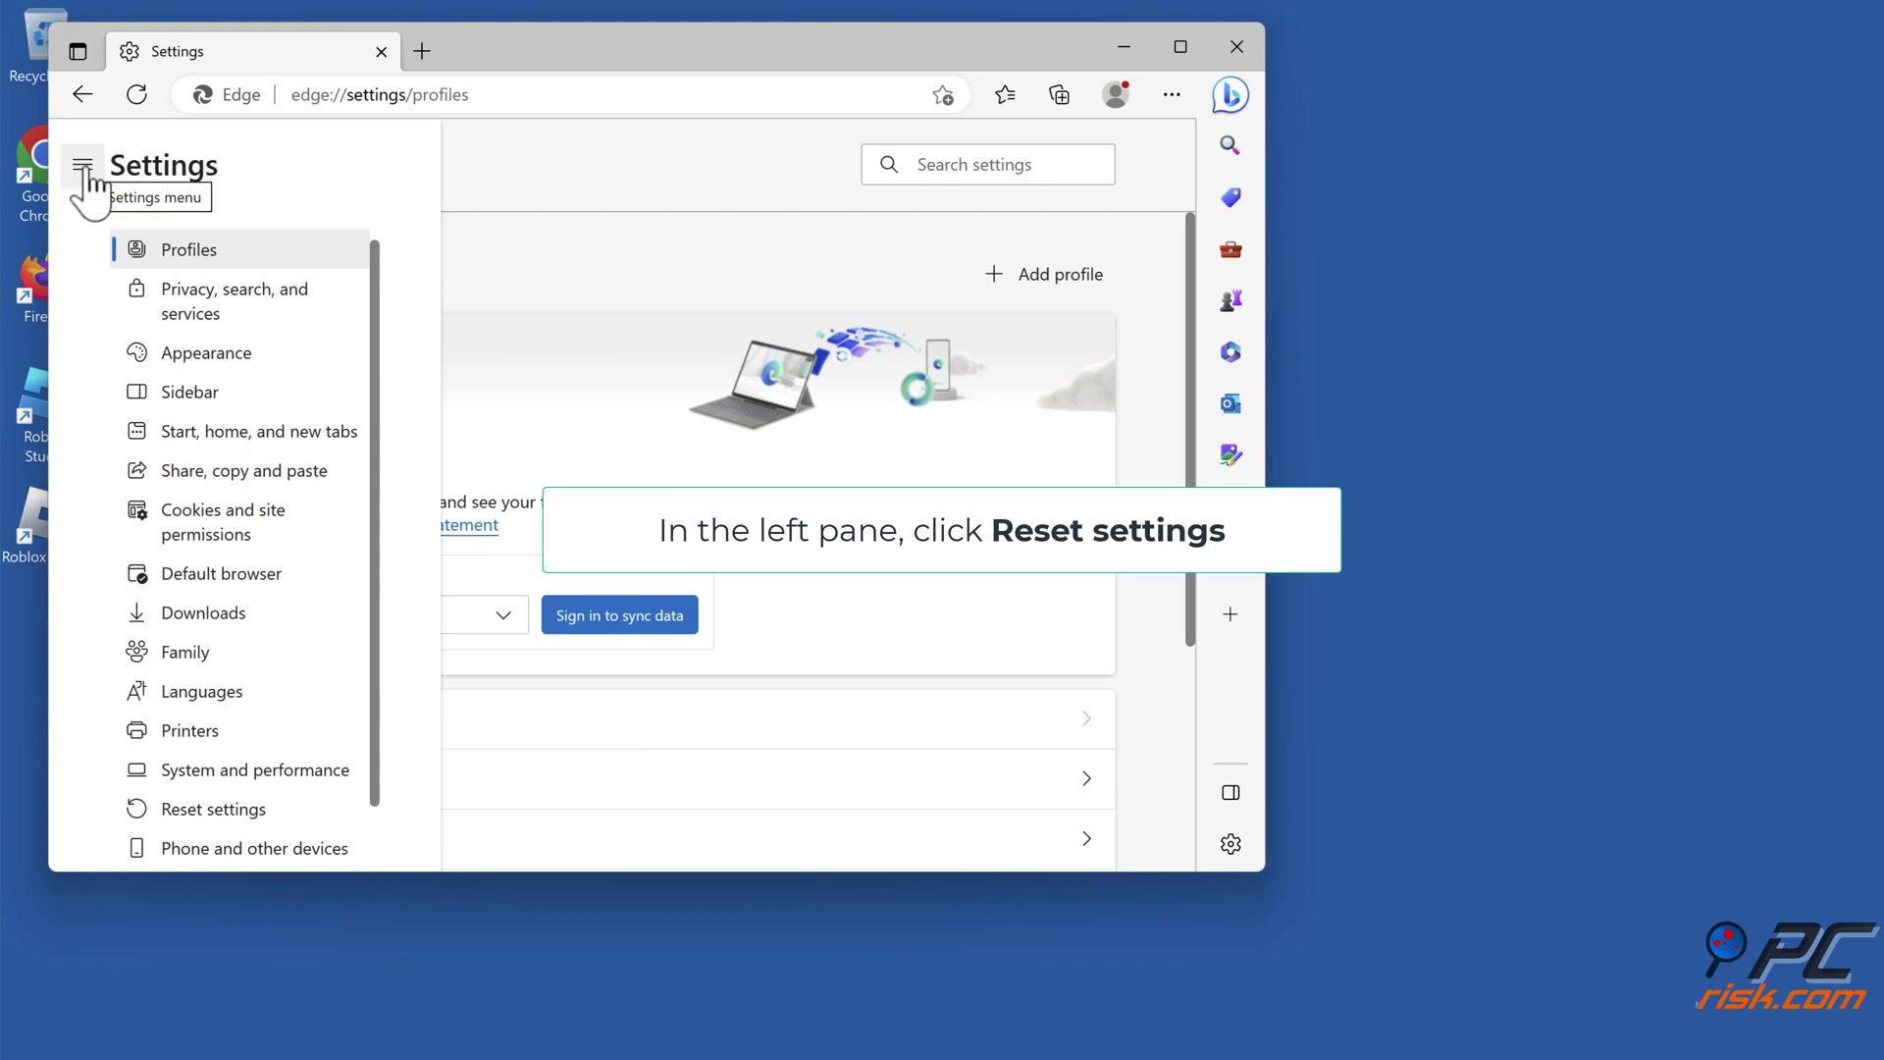
{"action": "scroll", "coordinate": [174, 294], "scroll_direction": "down", "scroll_amount": 2}
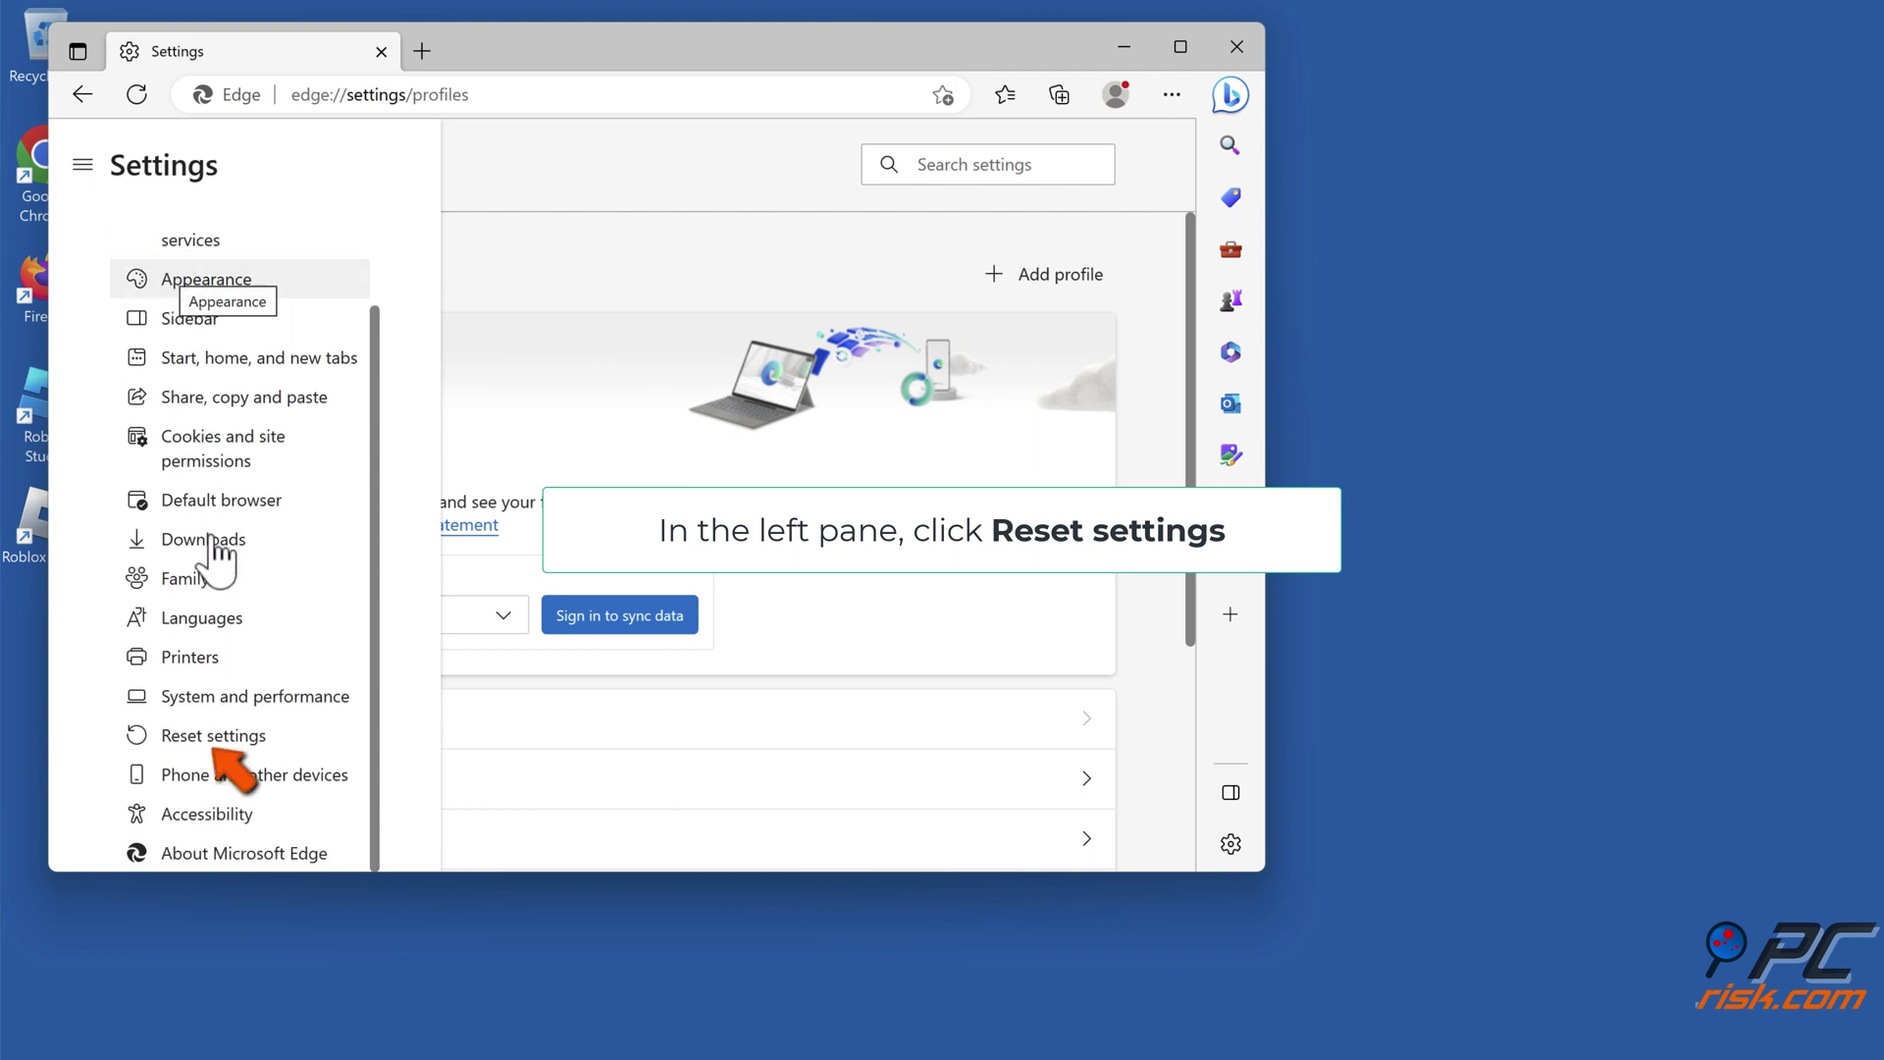
- Restore Edge's settings to their default values, then close Edge
{"action": "left_click", "coordinate": [219, 740]}
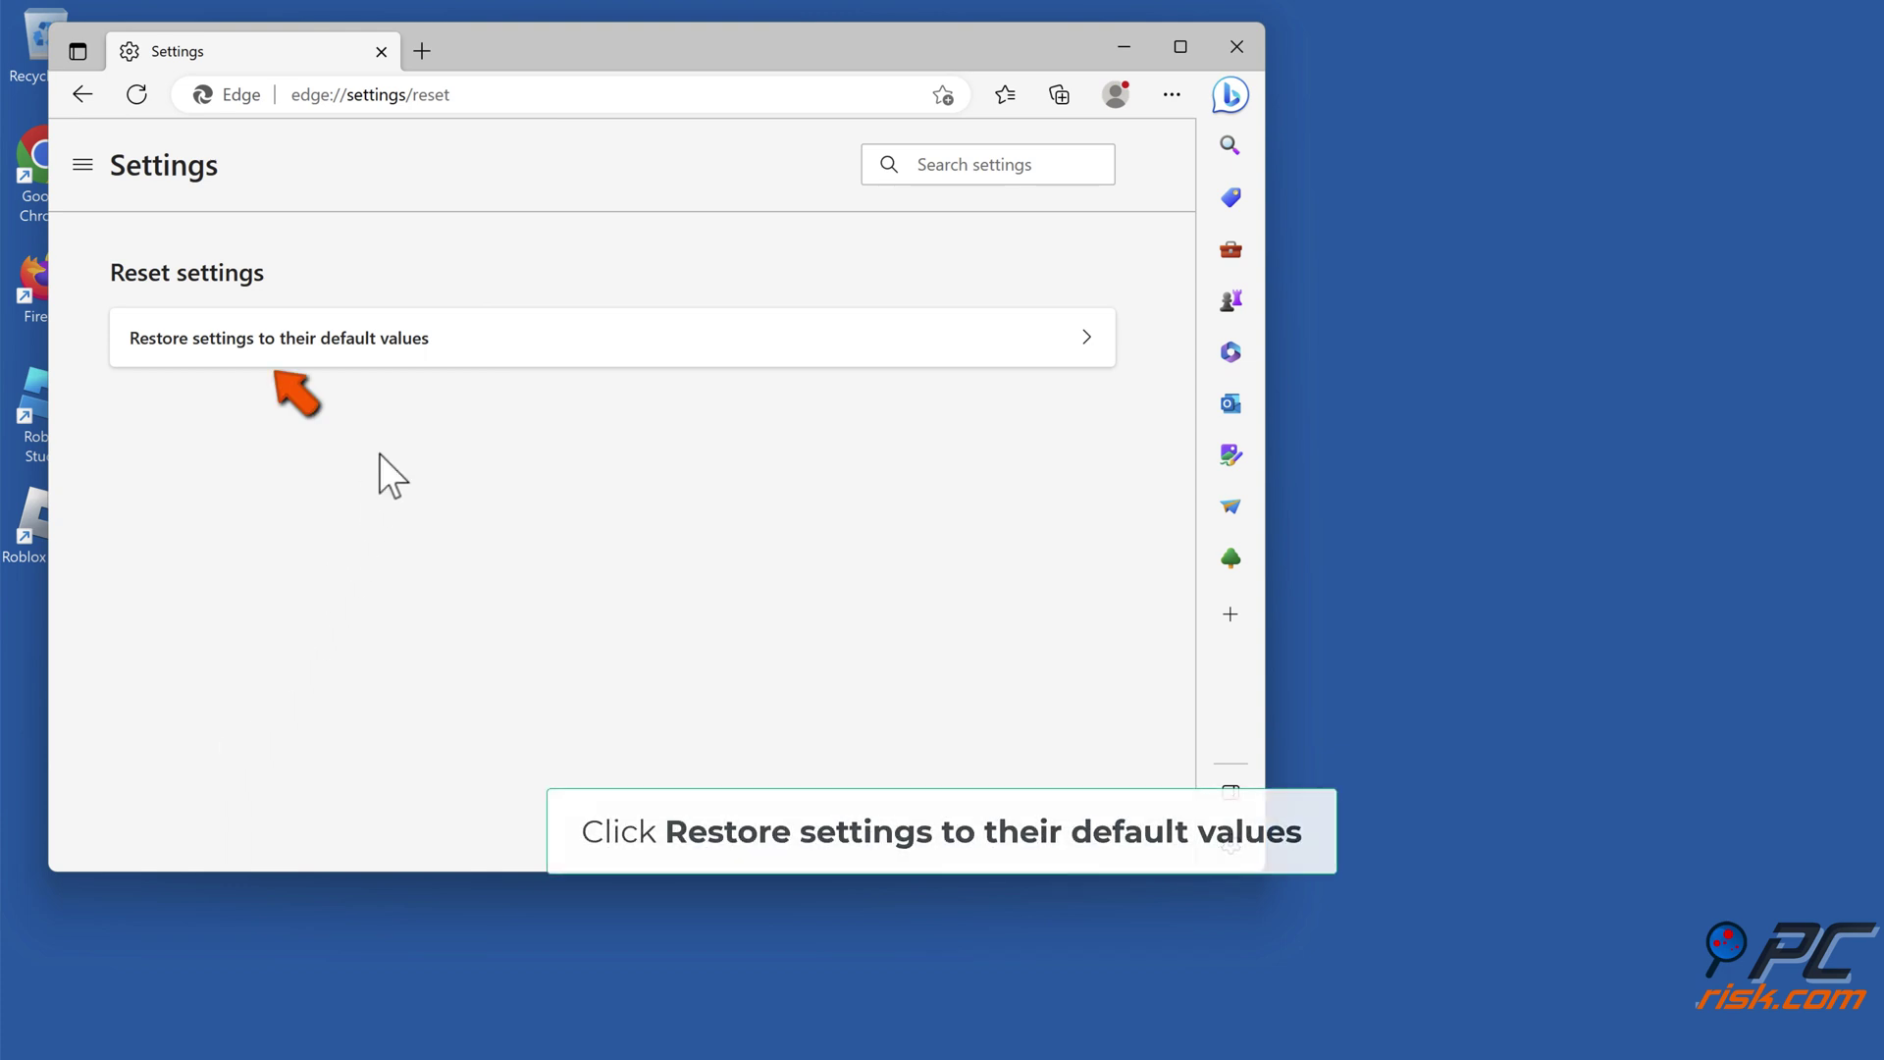
{"action": "left_click", "coordinate": [420, 354]}
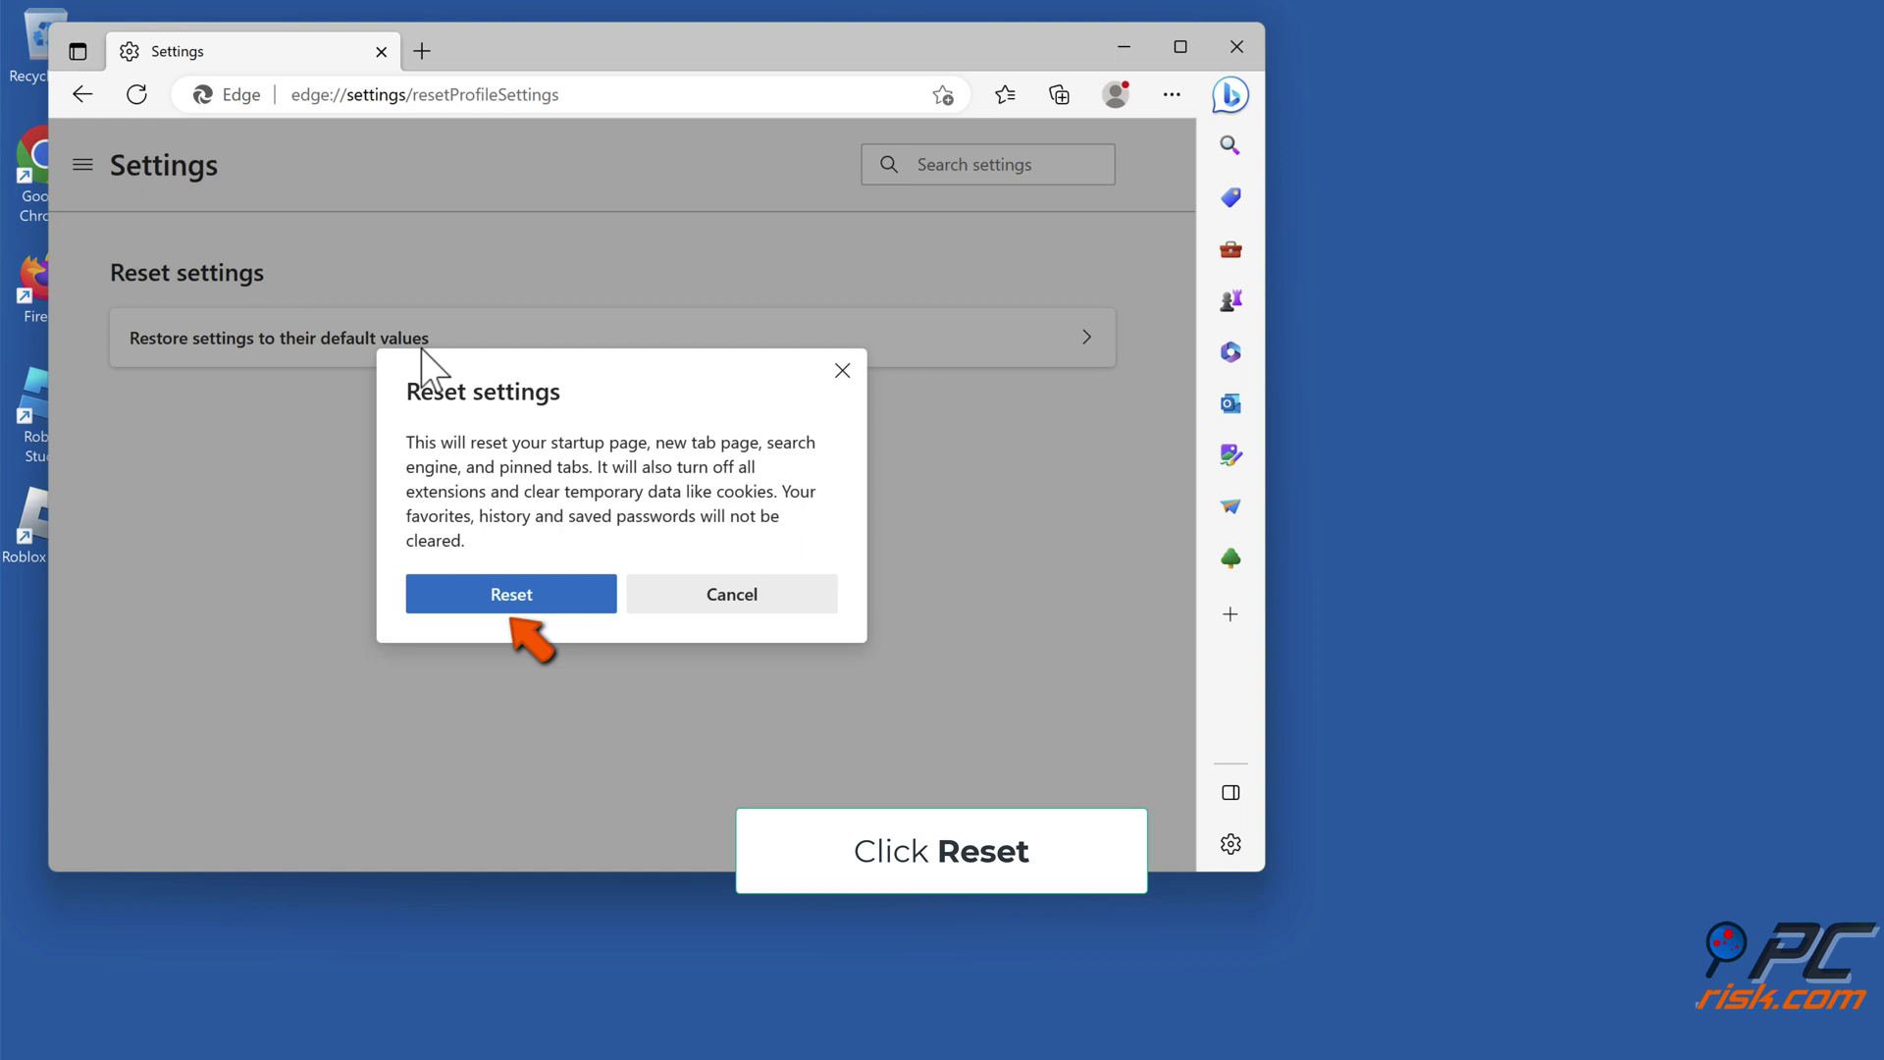
{"action": "left_click", "coordinate": [509, 603]}
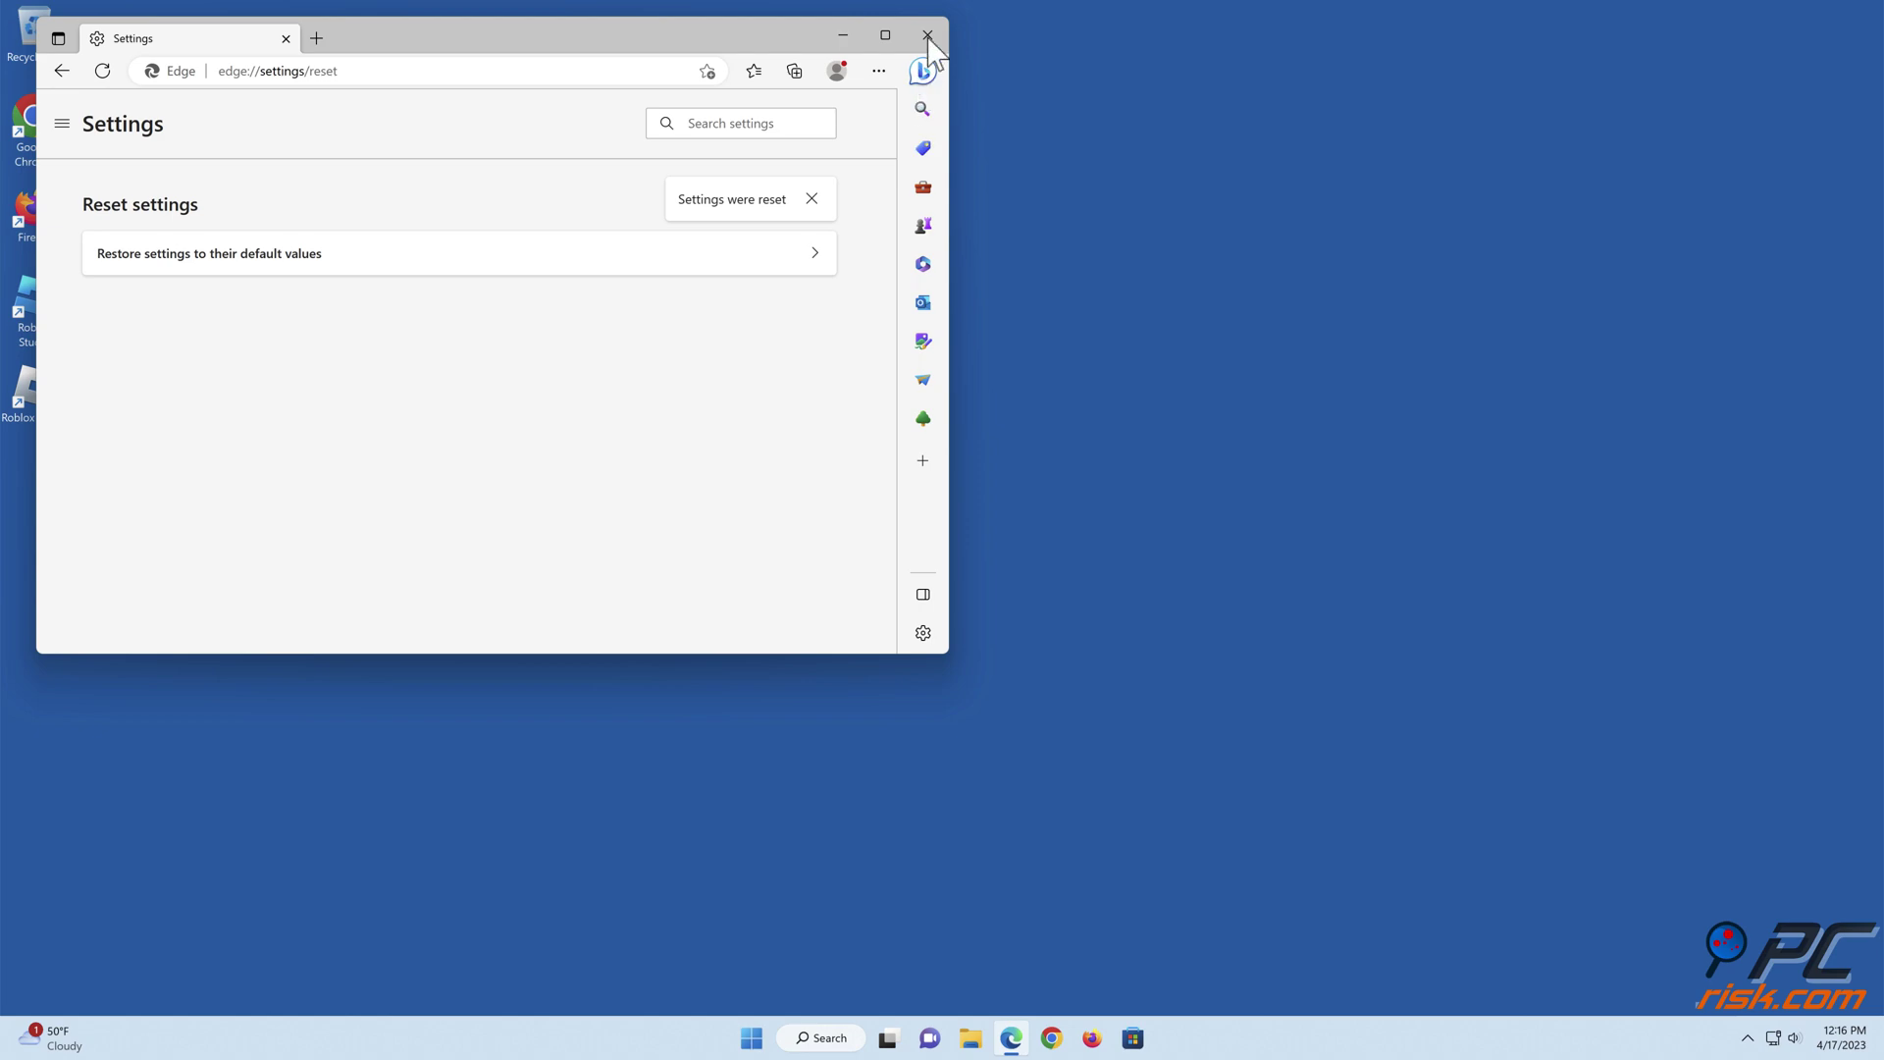
{"action": "left_click", "coordinate": [928, 37]}
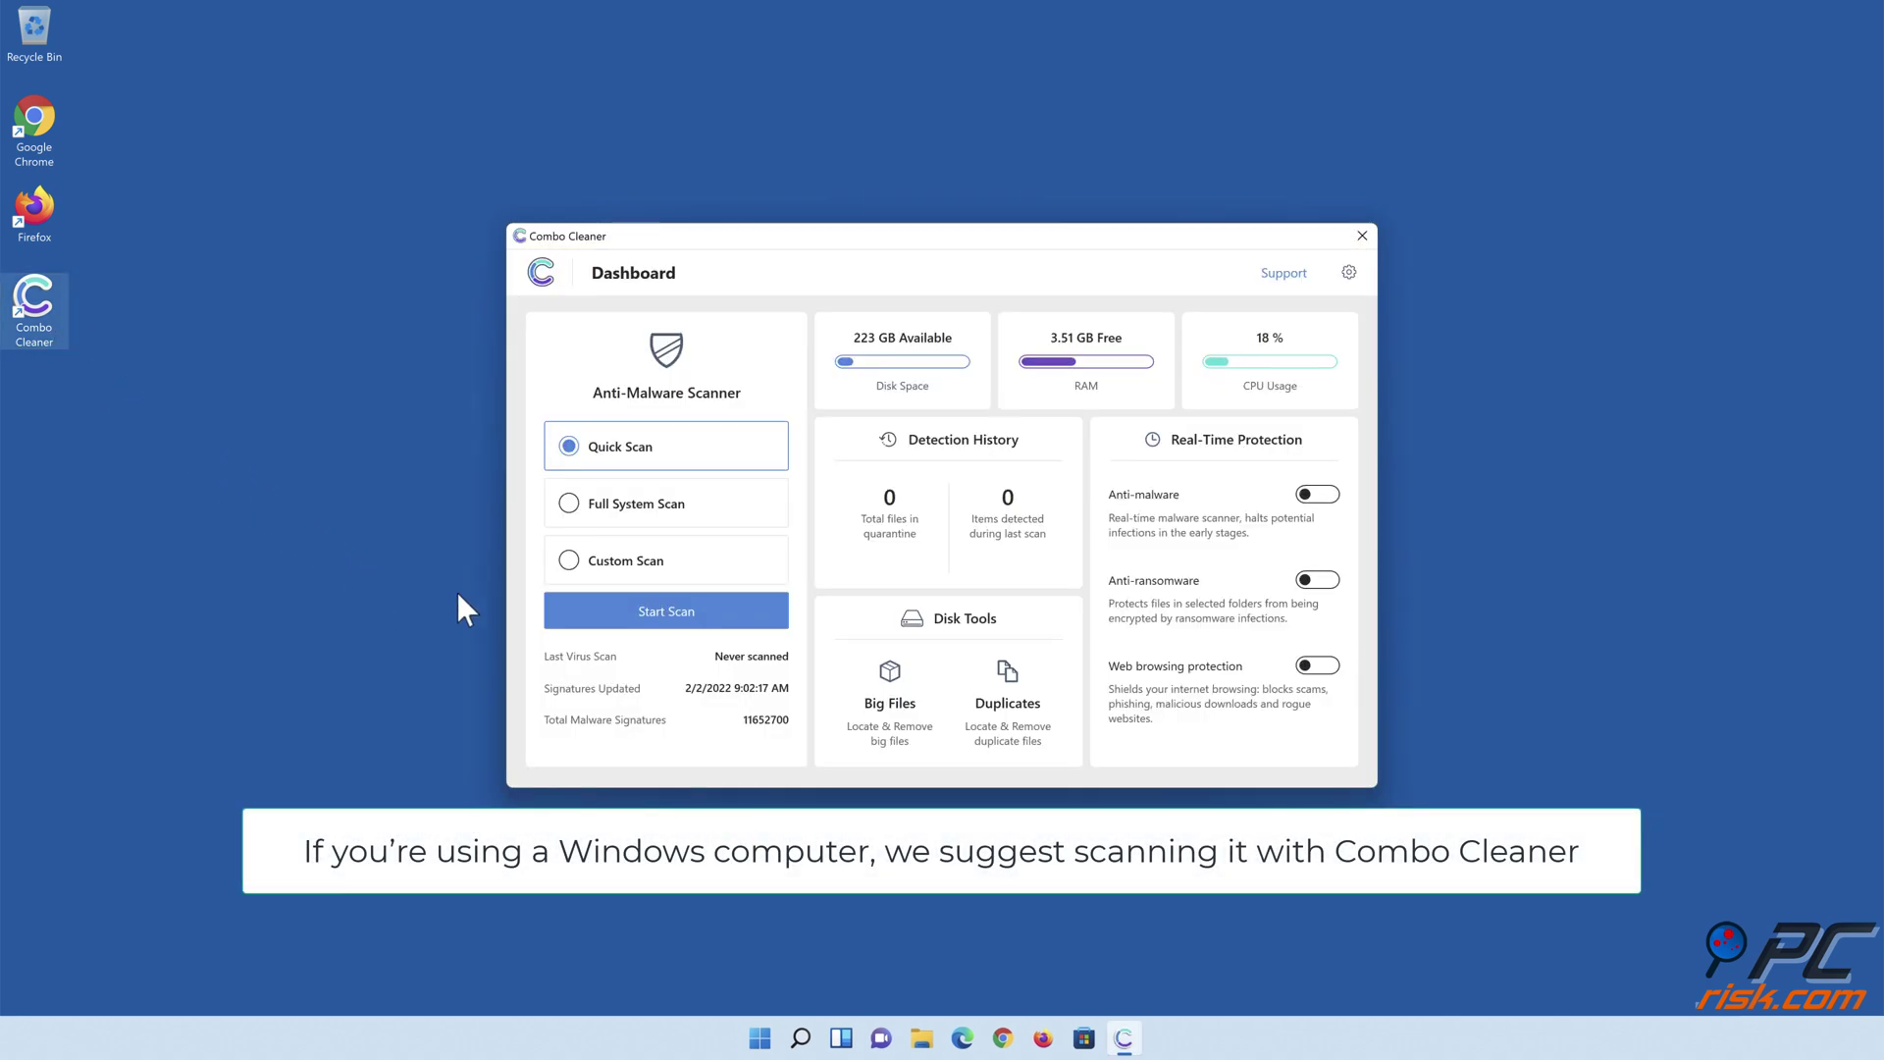
- Scan the PC, quarantine all detected threats, and turn on real-time anti-malware protection
{"action": "left_click", "coordinate": [667, 624]}
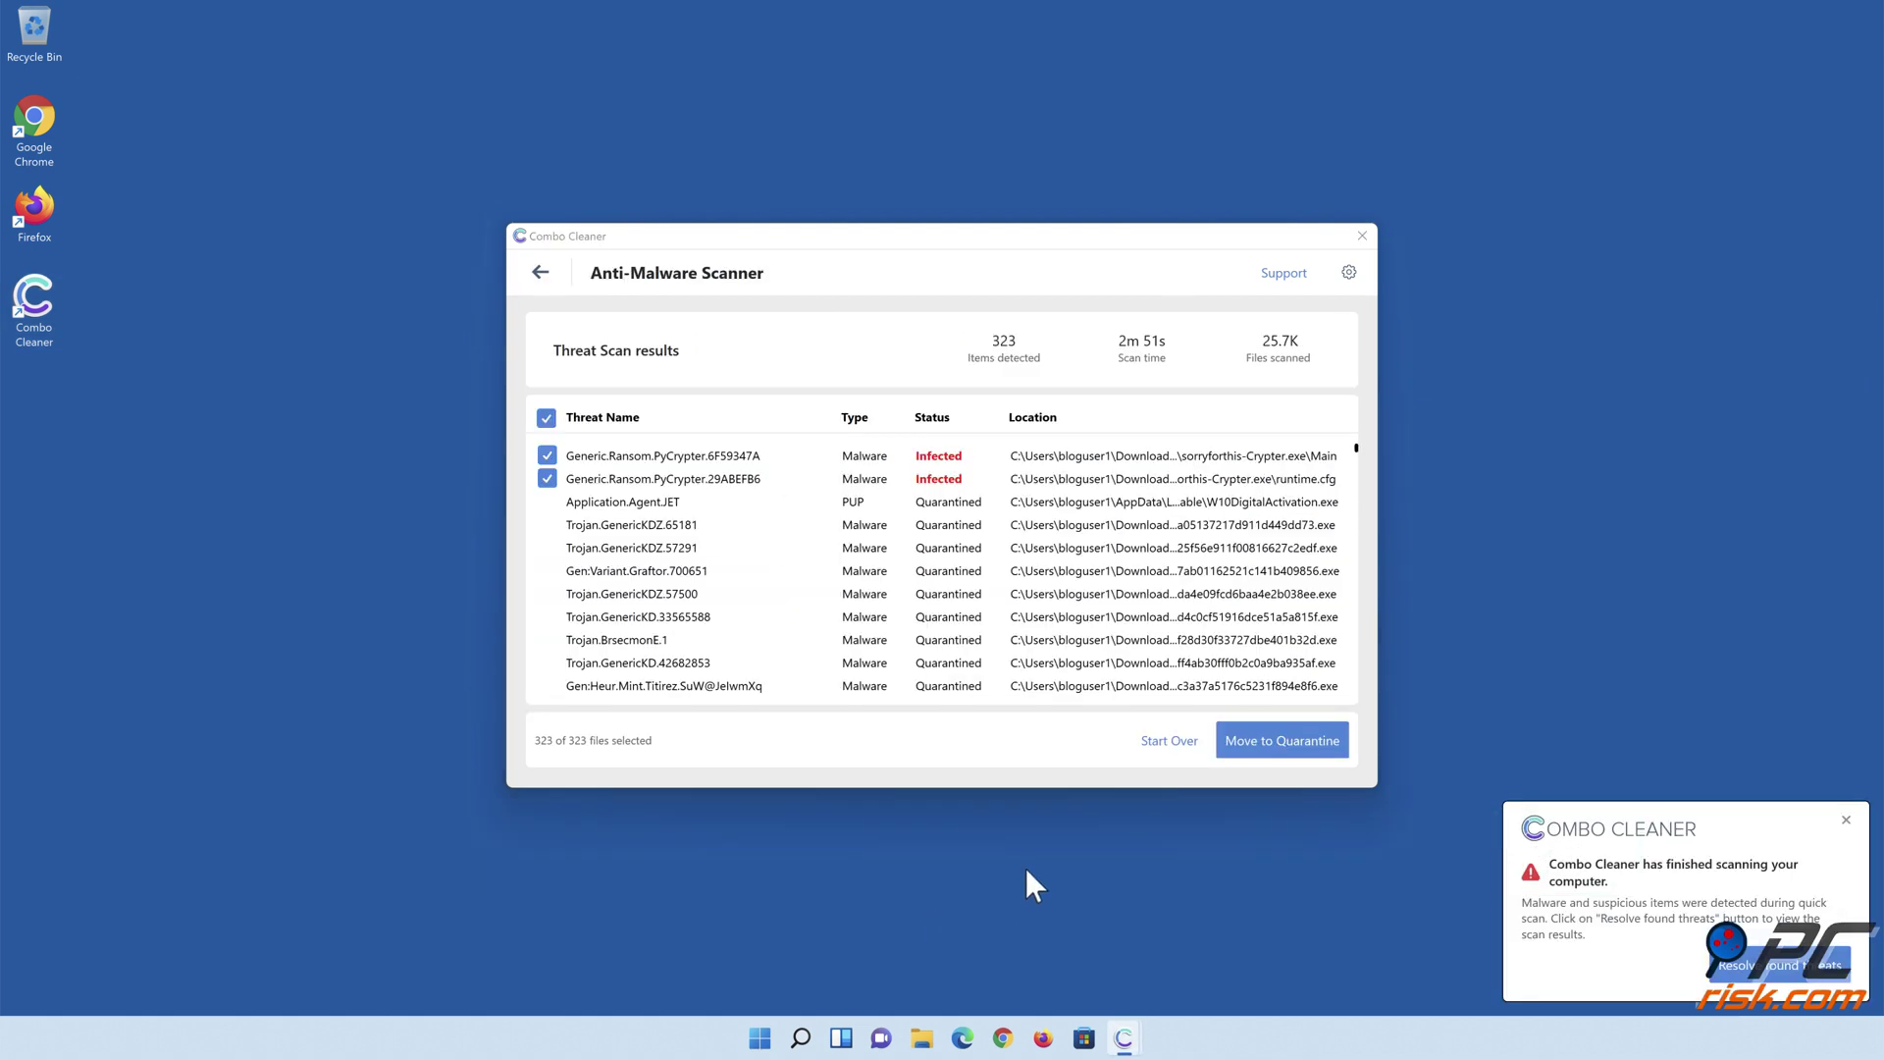
{"action": "left_click", "coordinate": [1275, 750]}
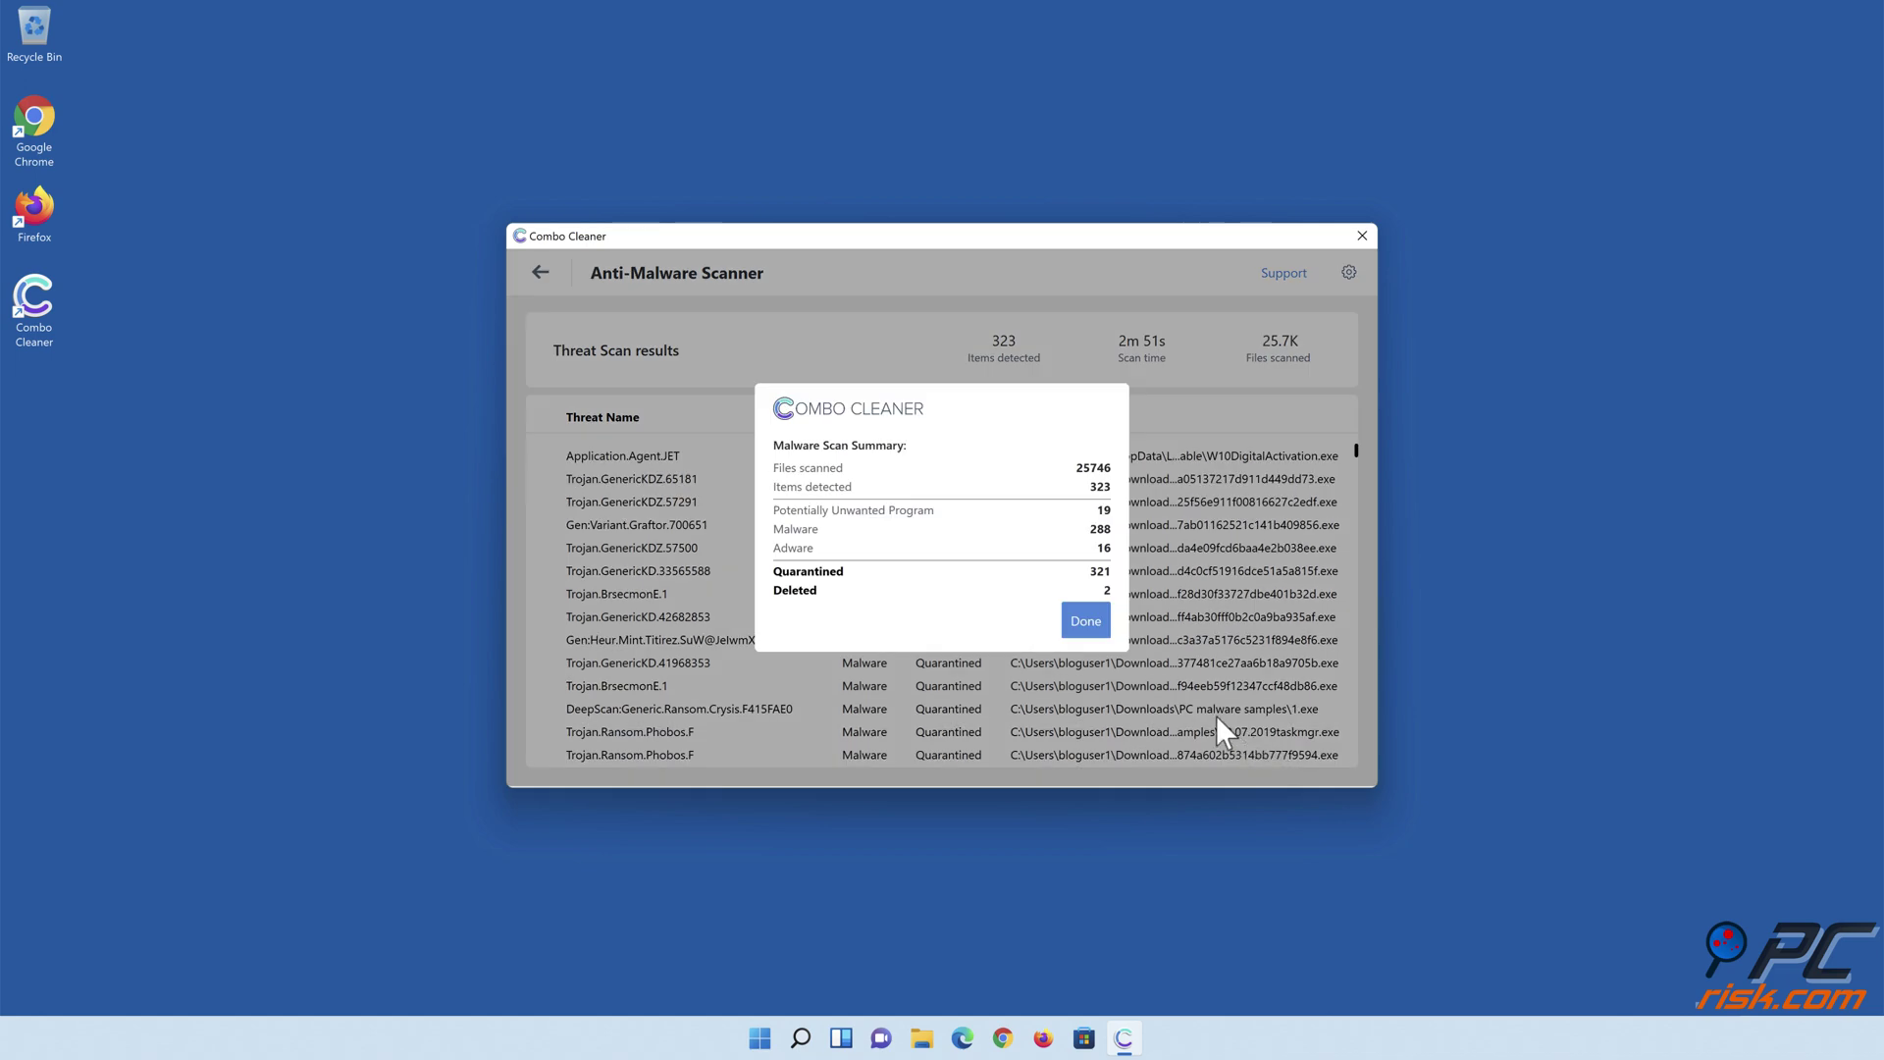
{"action": "left_click", "coordinate": [1083, 622]}
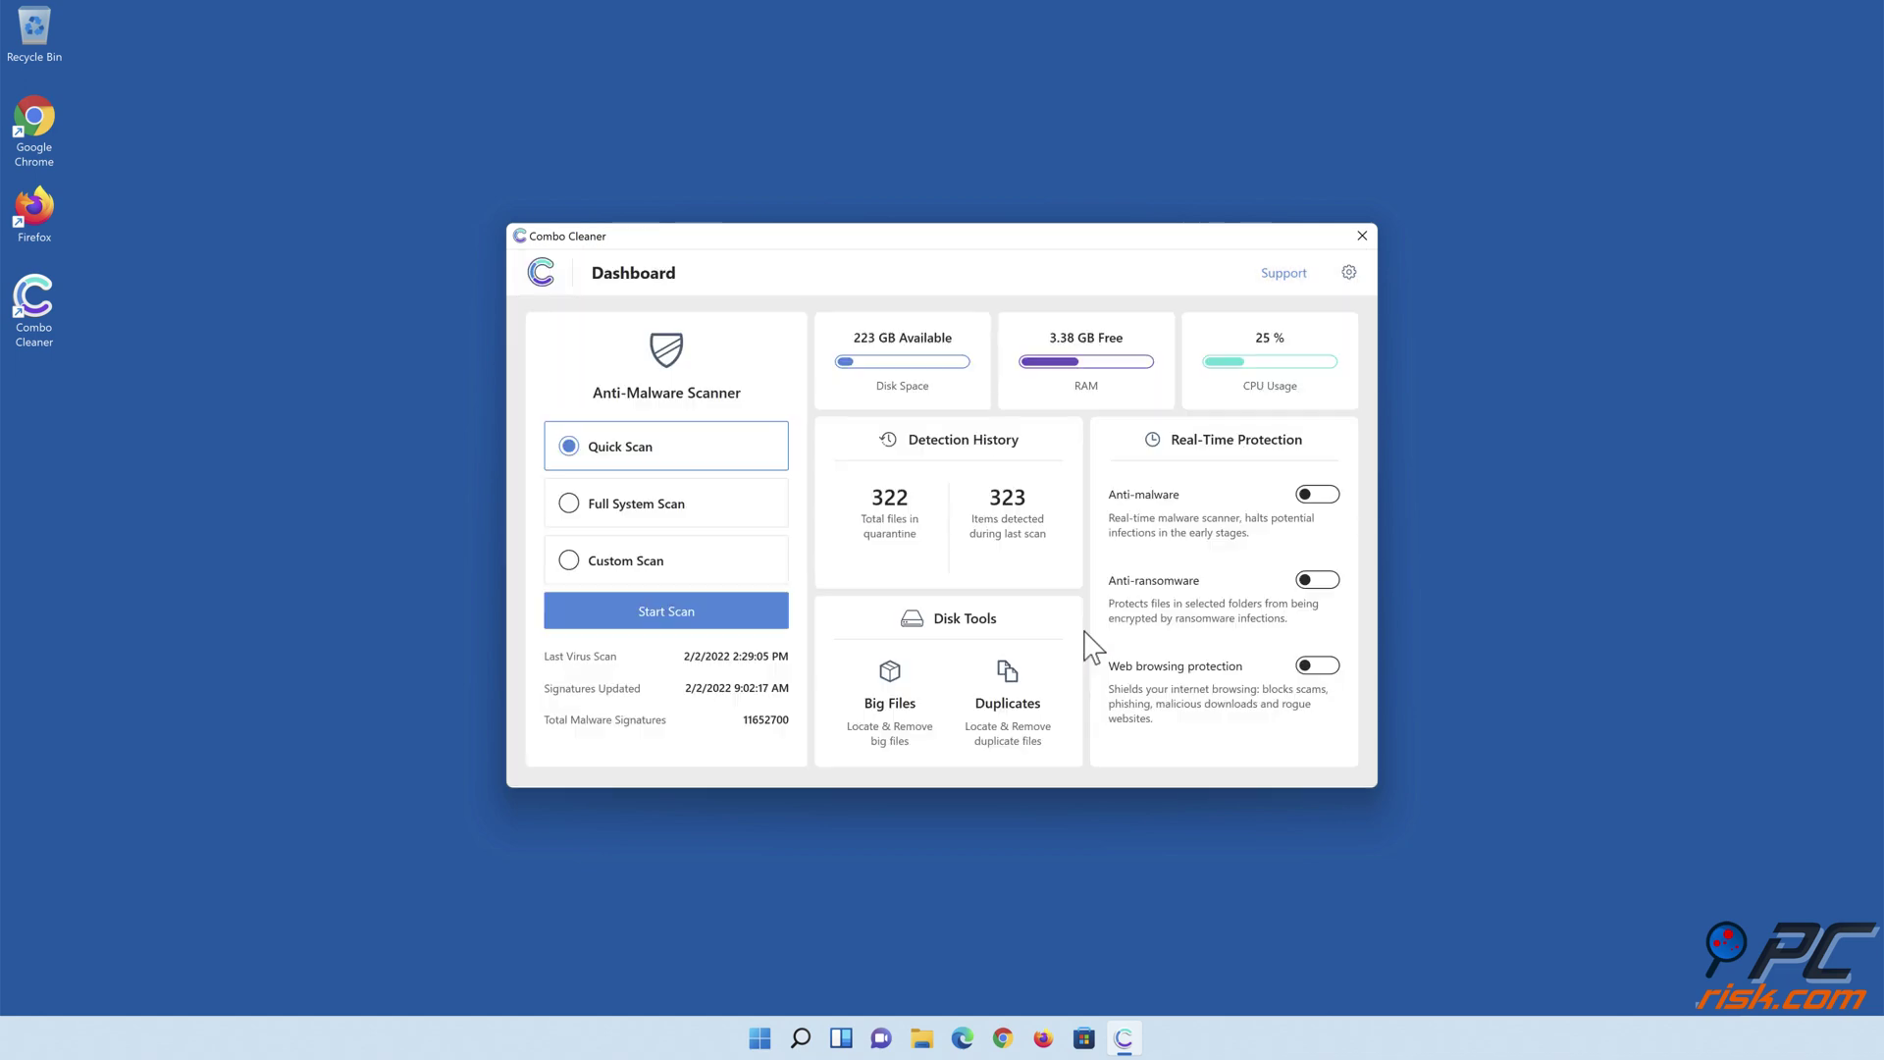
{"action": "left_click", "coordinate": [1317, 501]}
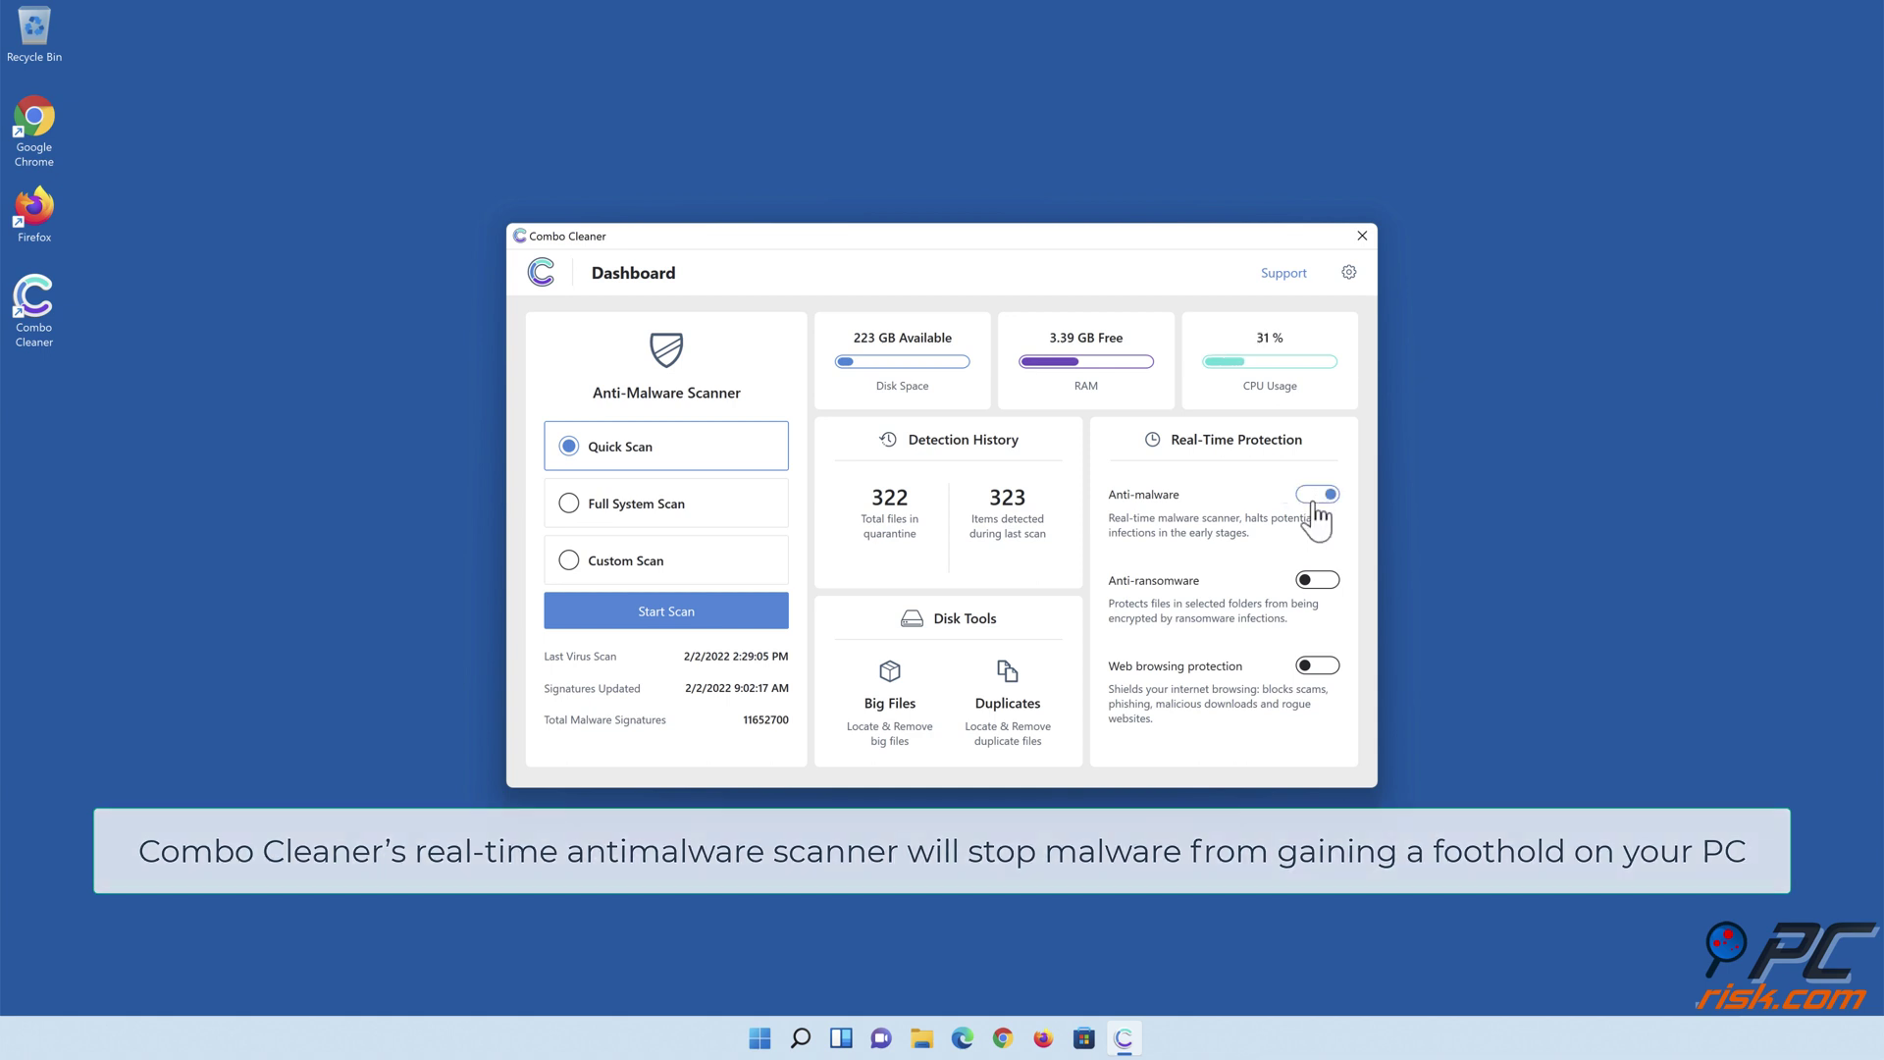
- Turn on anti-ransomware, protect the Libraries > Documents folder, and go back to the dashboard
{"action": "left_click", "coordinate": [1315, 581]}
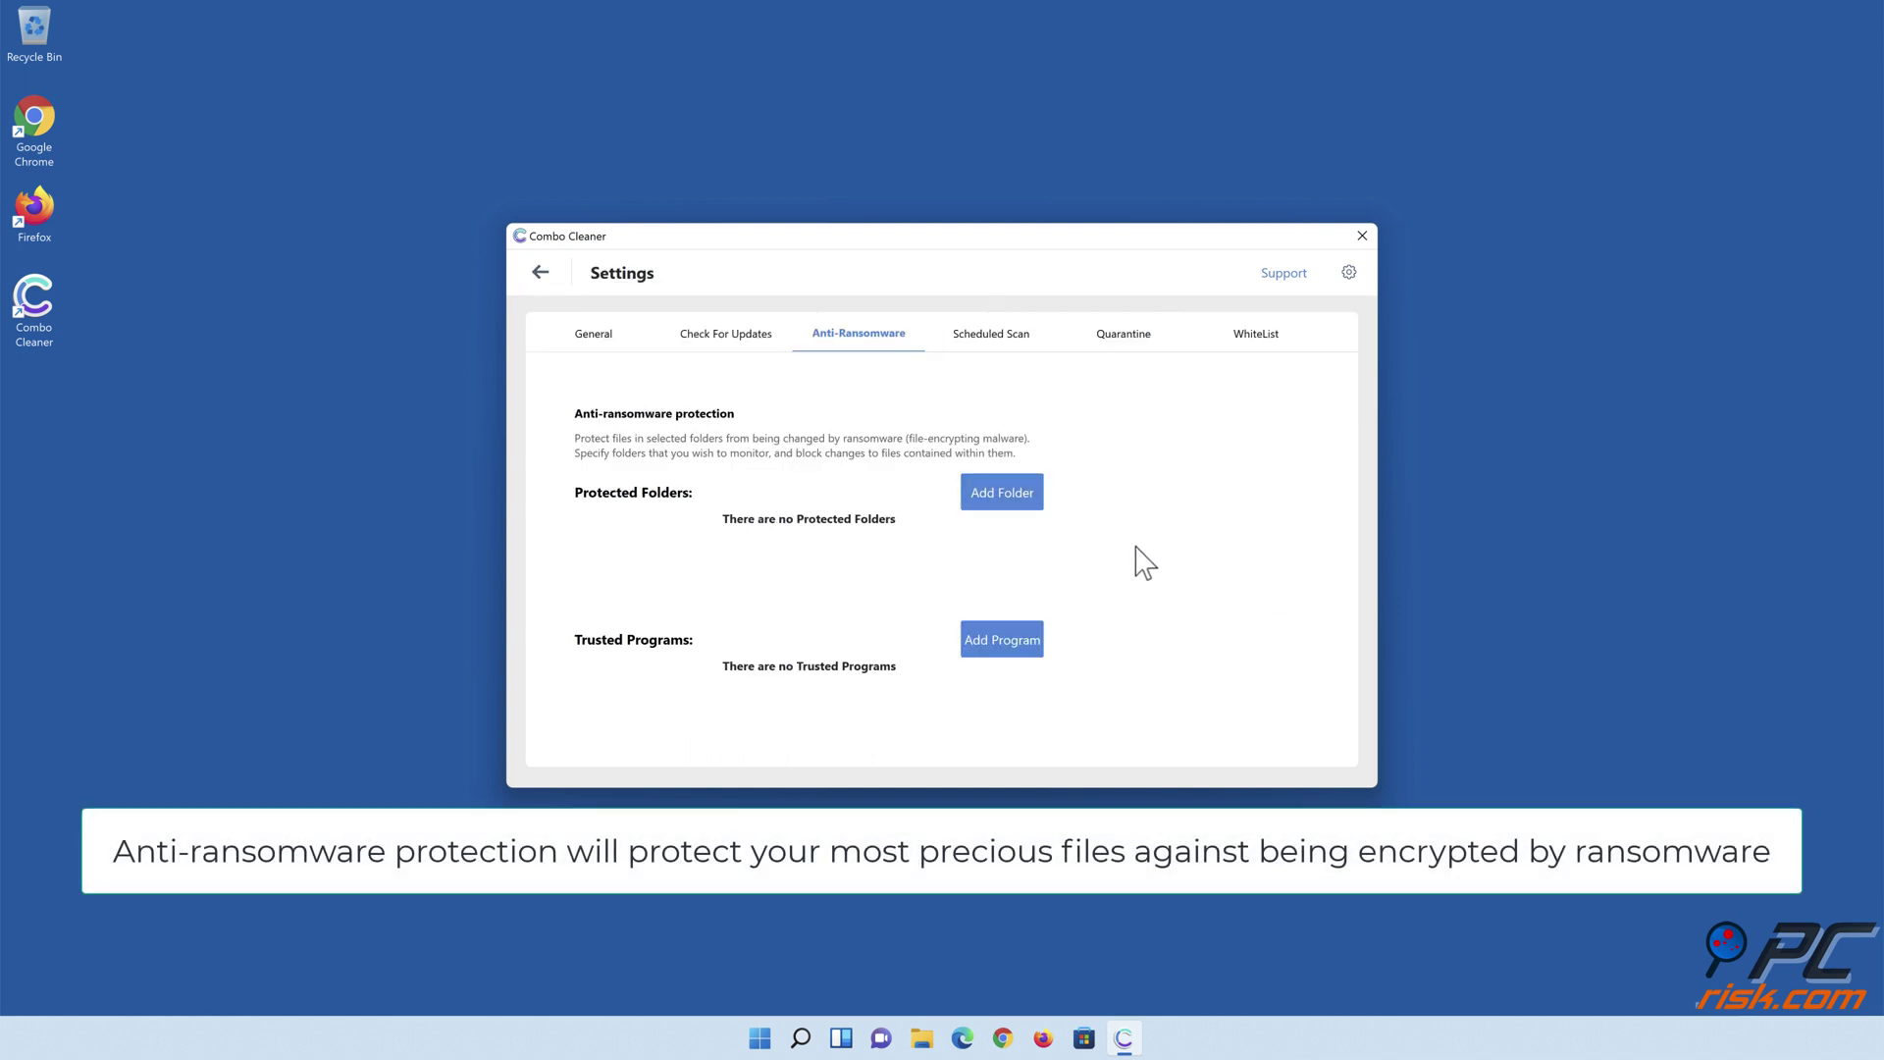
{"action": "left_click", "coordinate": [1006, 500]}
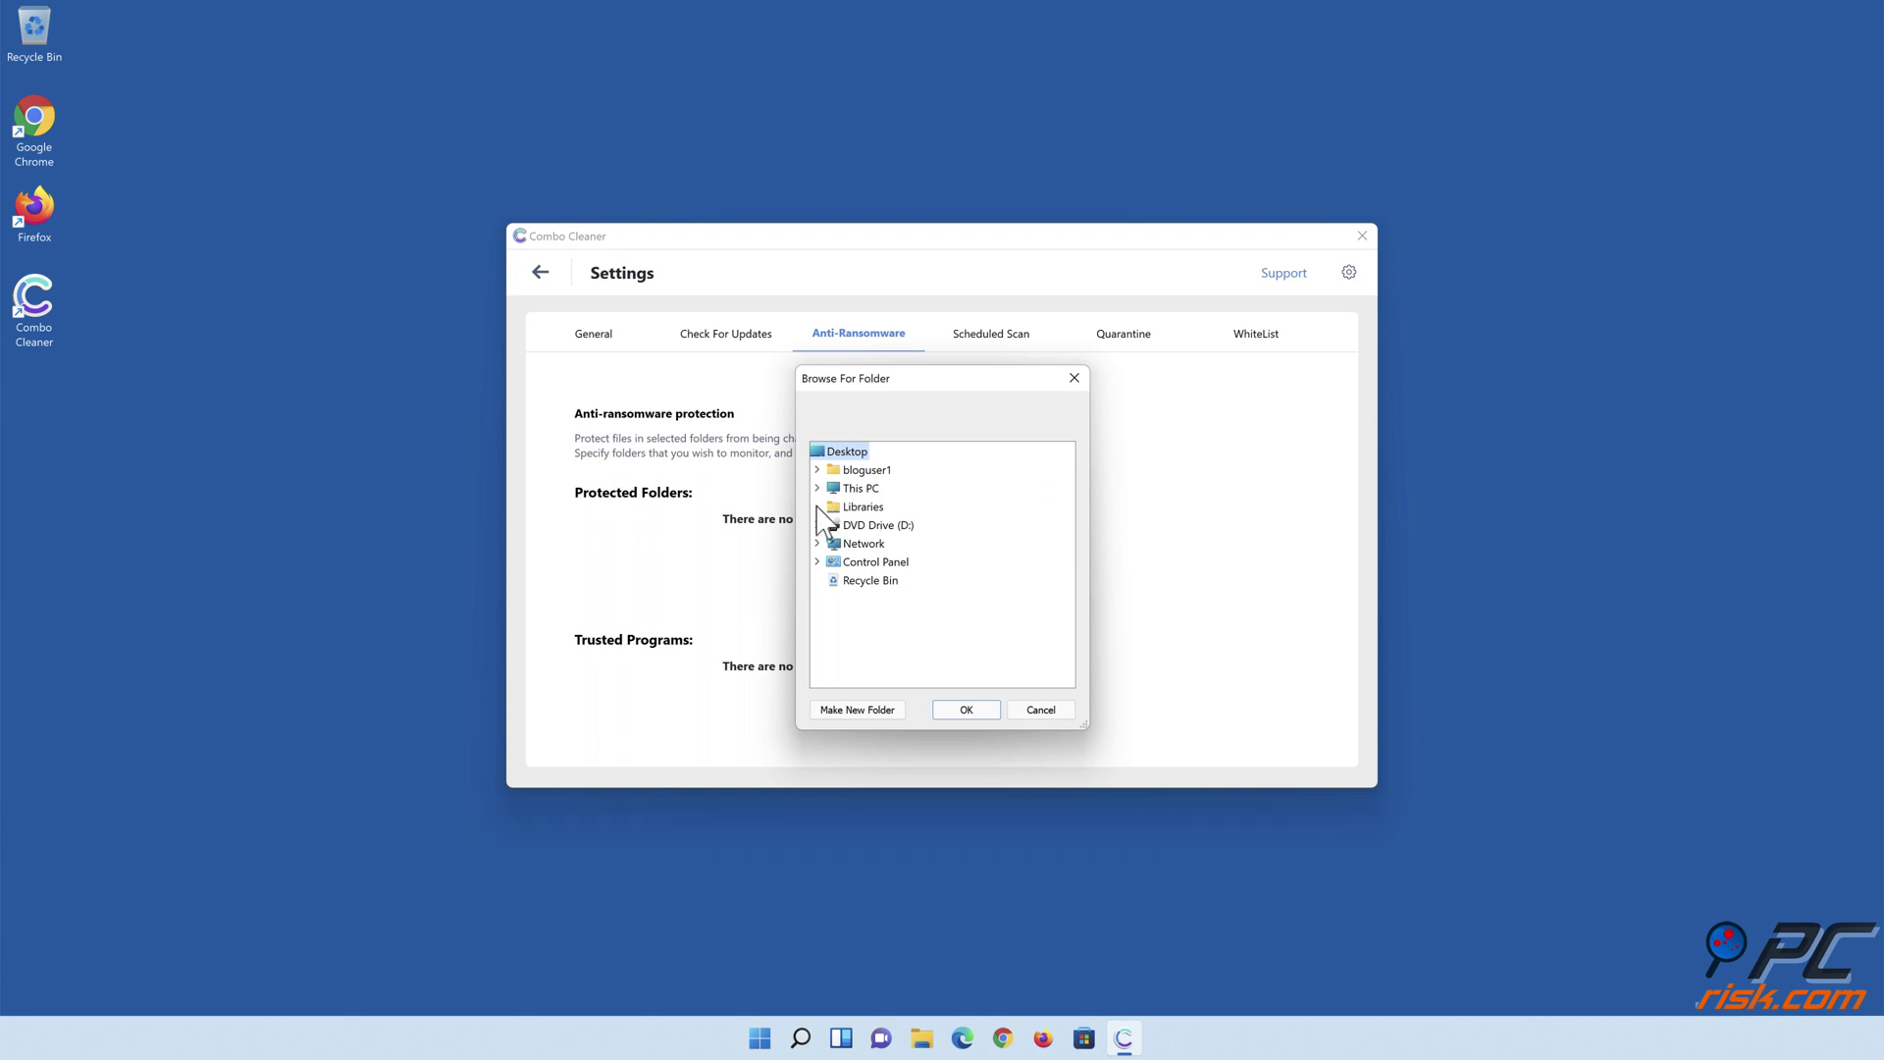
{"action": "left_click", "coordinate": [816, 507]}
{"action": "left_click", "coordinate": [833, 543]}
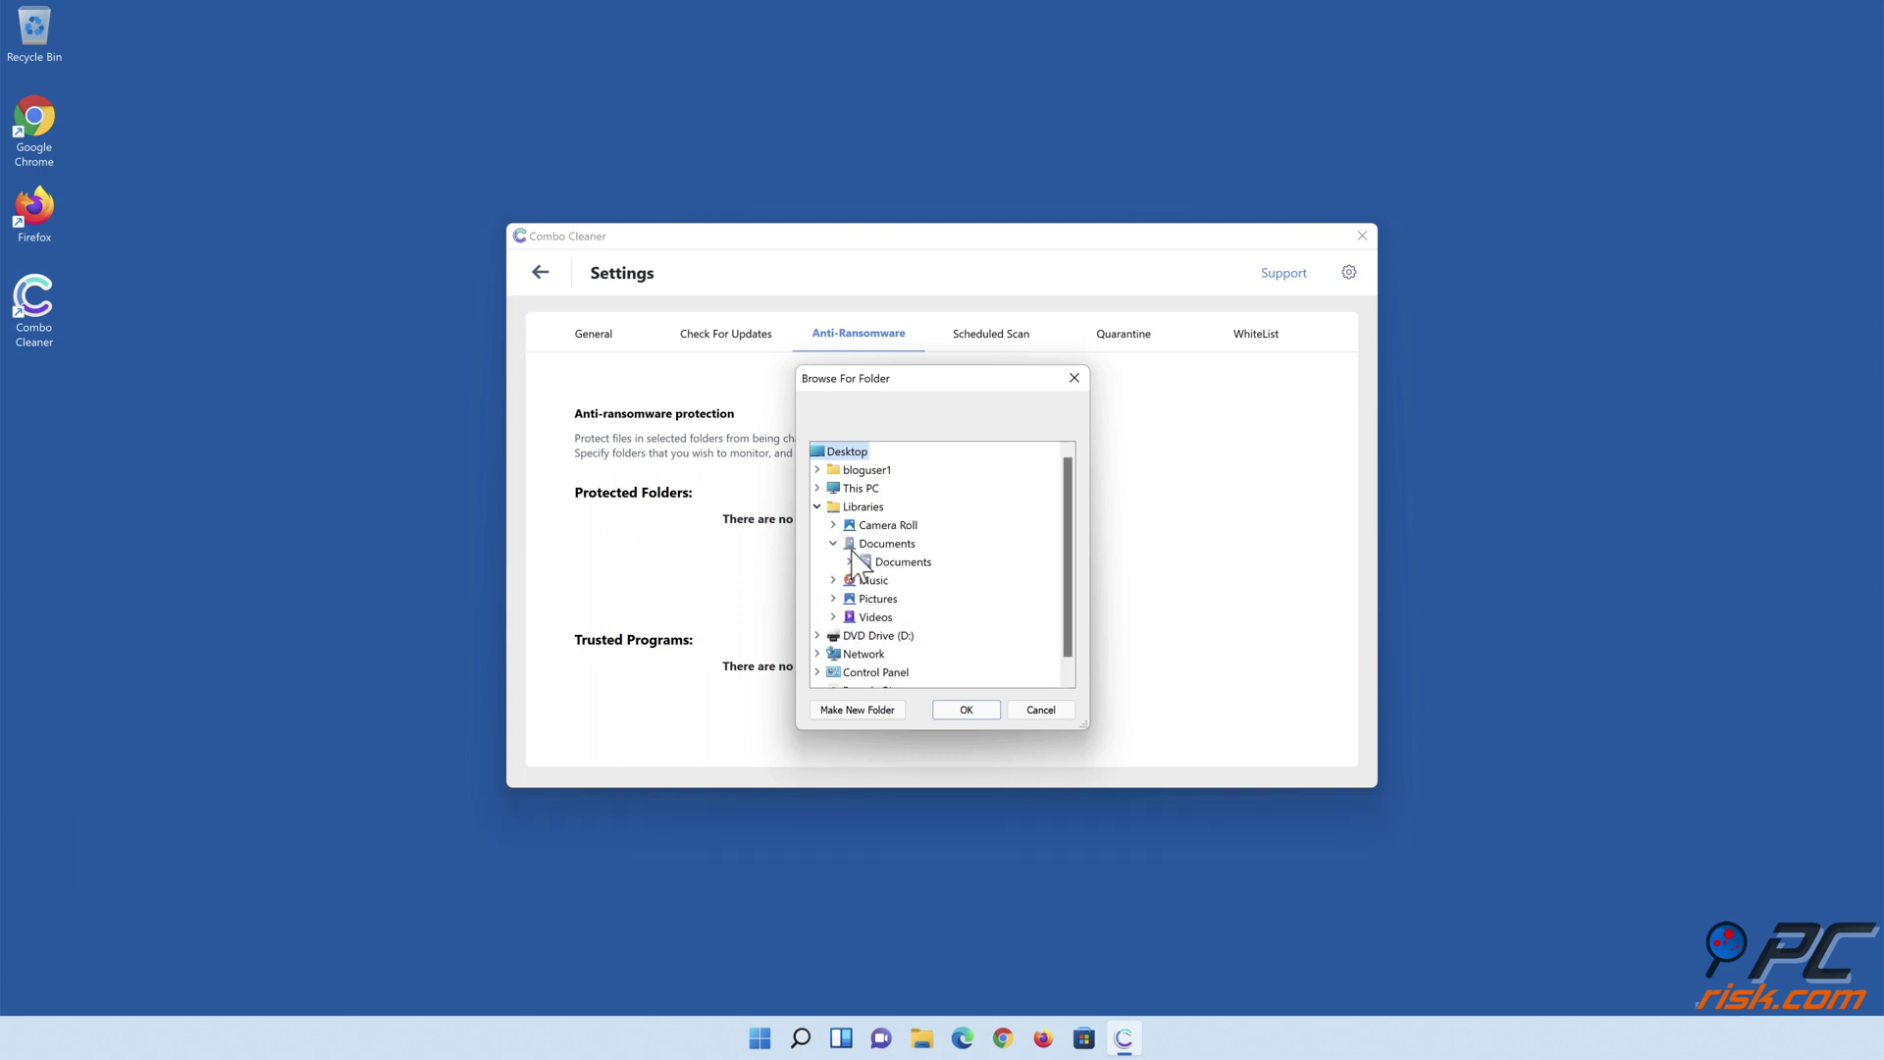
{"action": "left_click", "coordinate": [891, 564]}
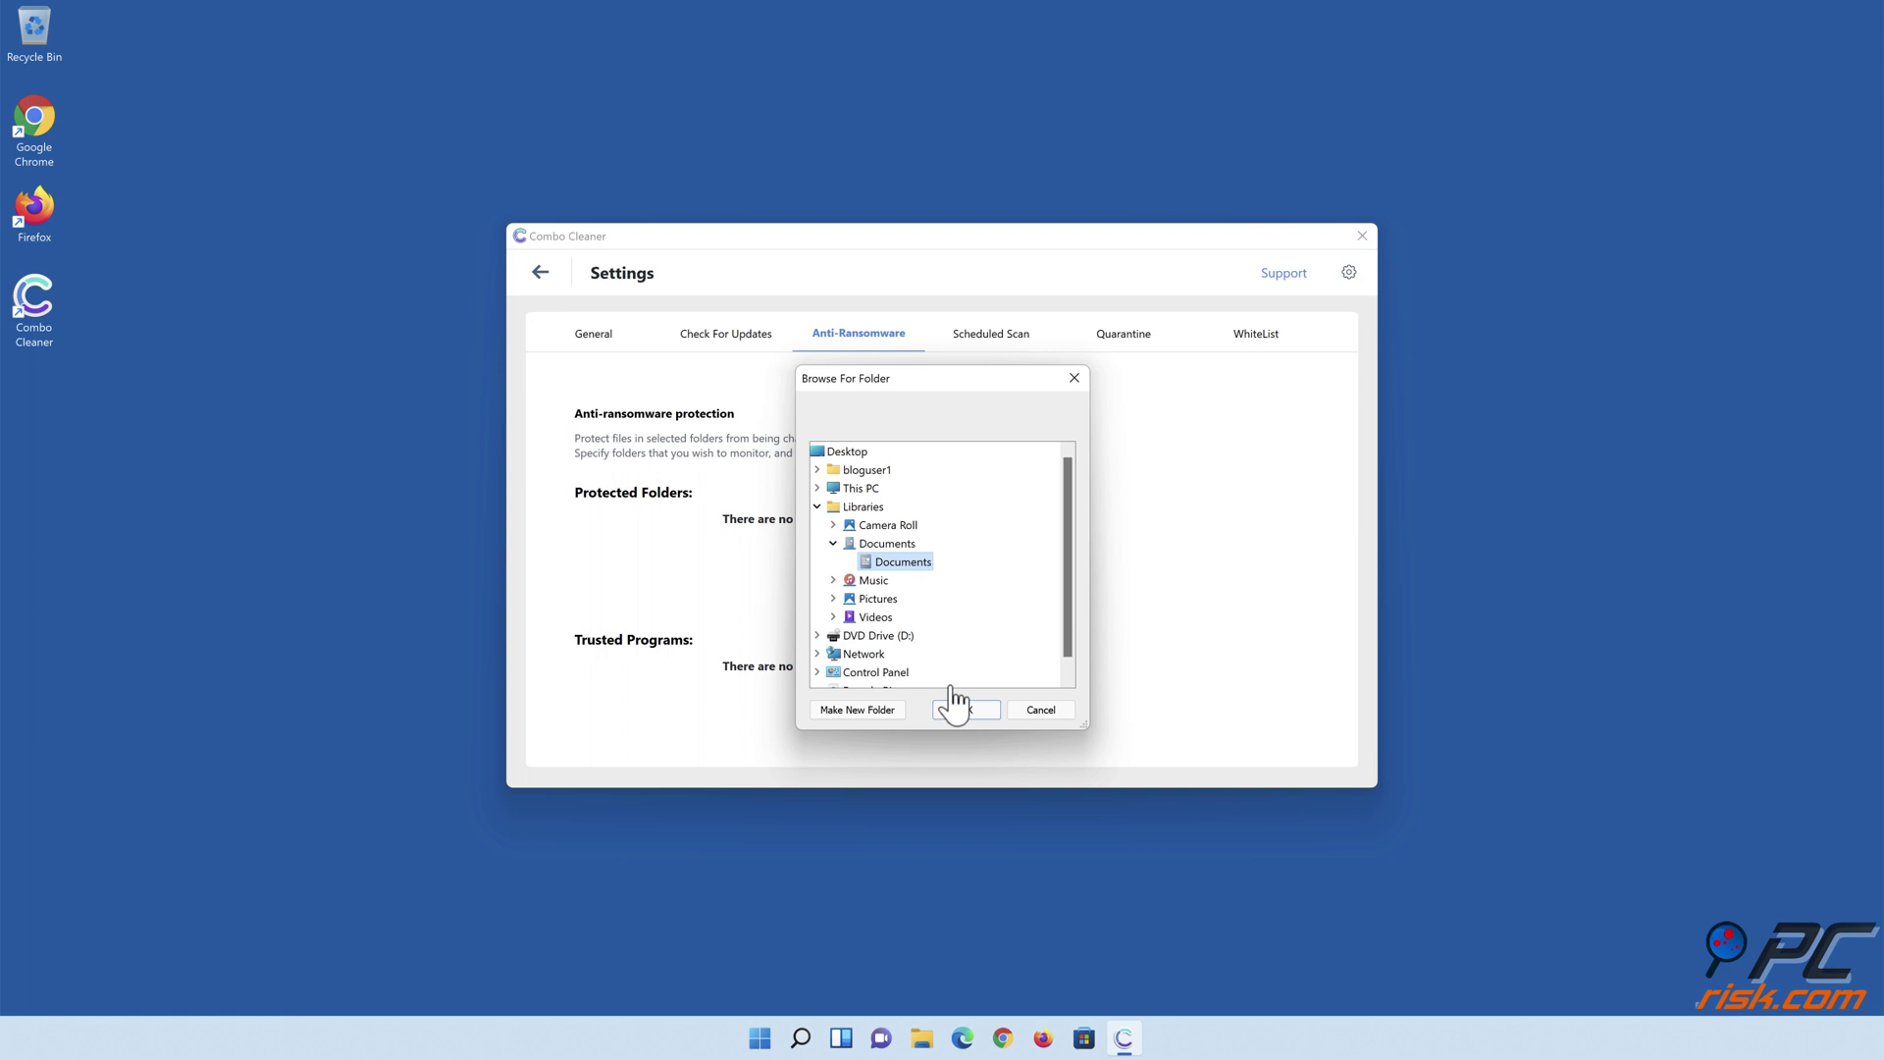
{"action": "left_click", "coordinate": [968, 713]}
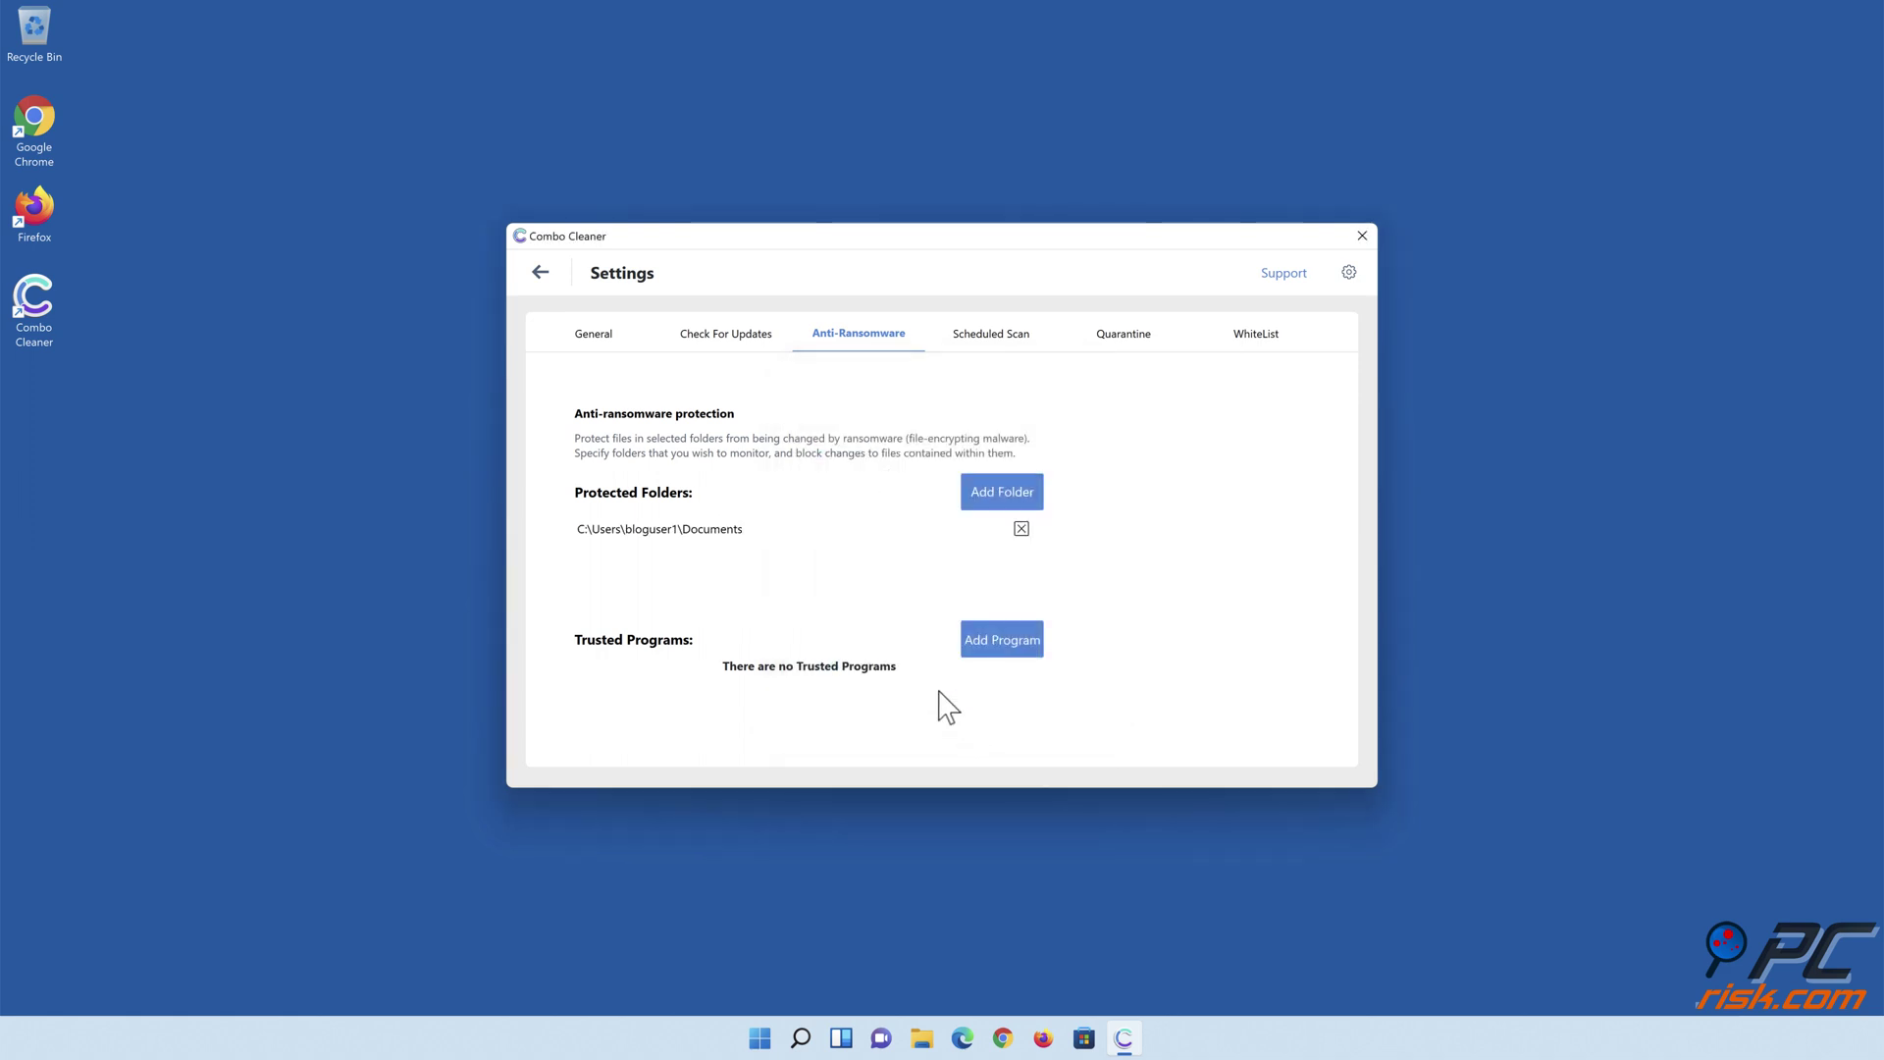
{"action": "left_click", "coordinate": [543, 275]}
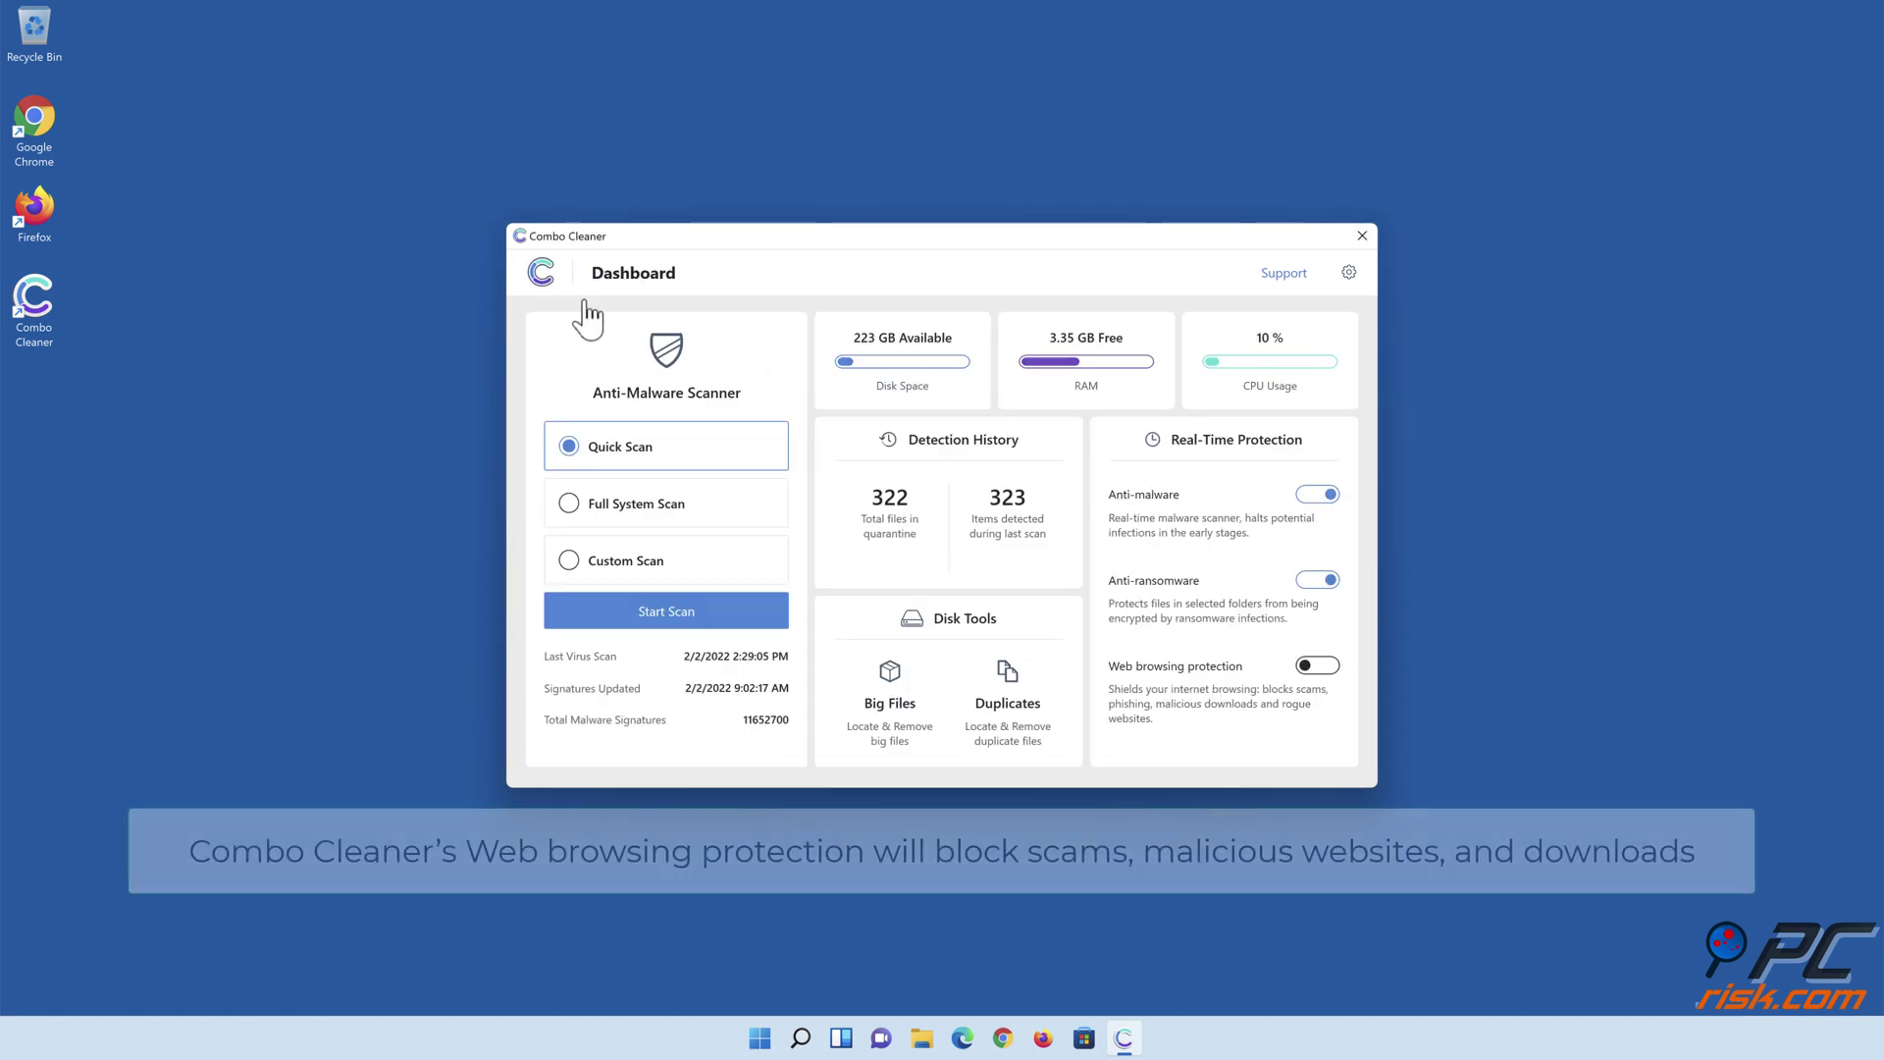
- Turn on web browsing protection and close Combo Cleaner
{"action": "left_click", "coordinate": [1316, 670]}
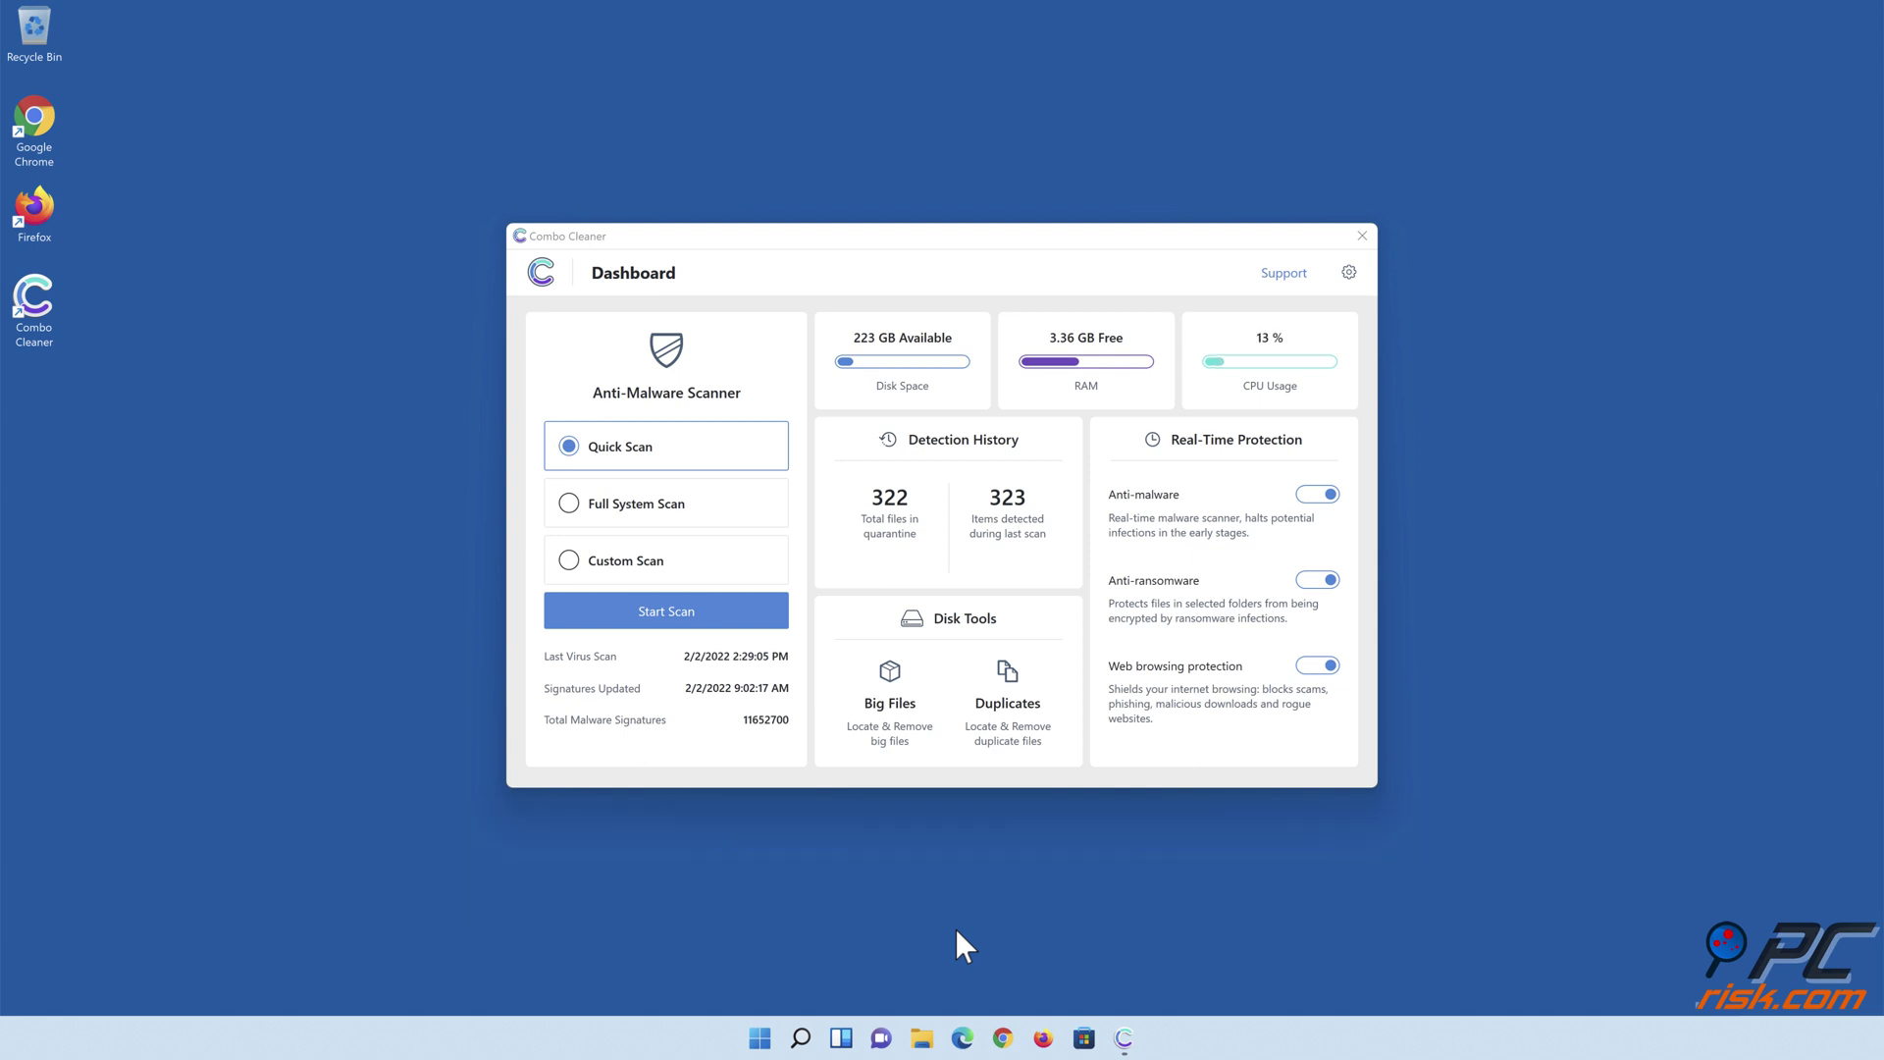
{"action": "left_click", "coordinate": [1362, 237]}
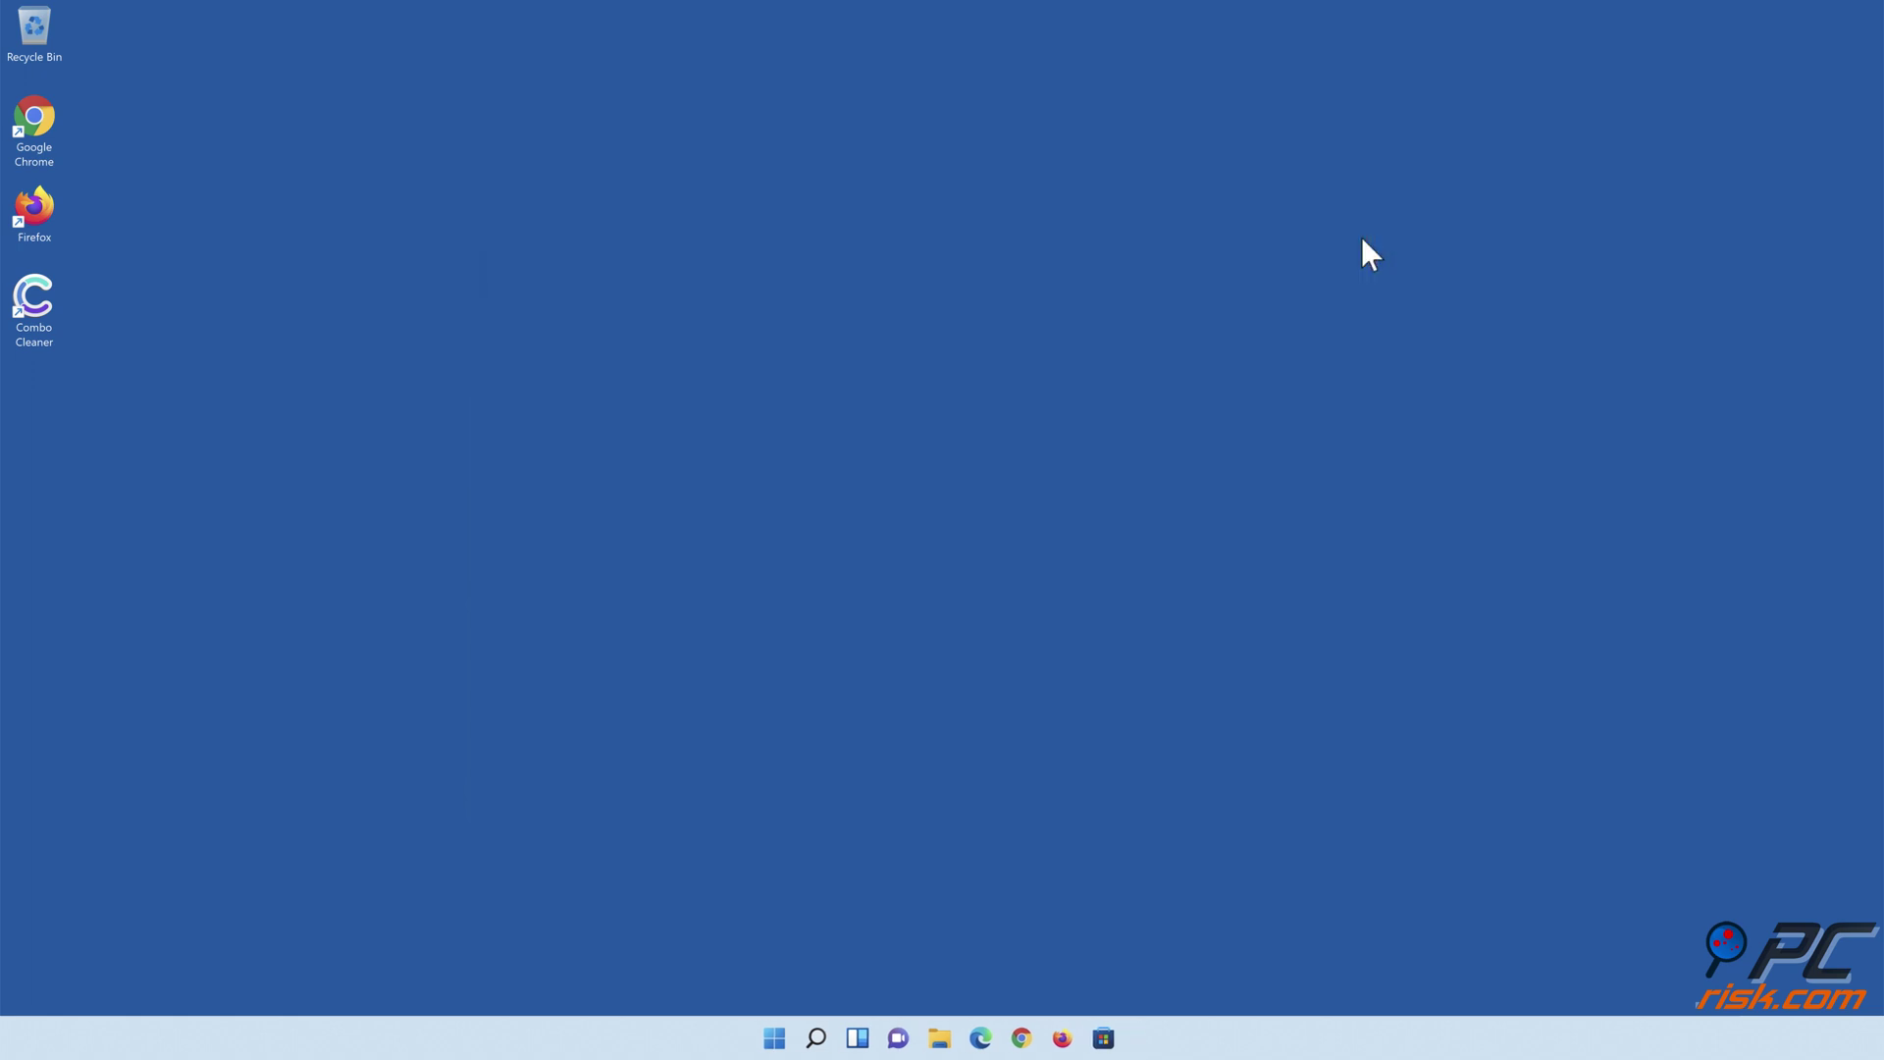